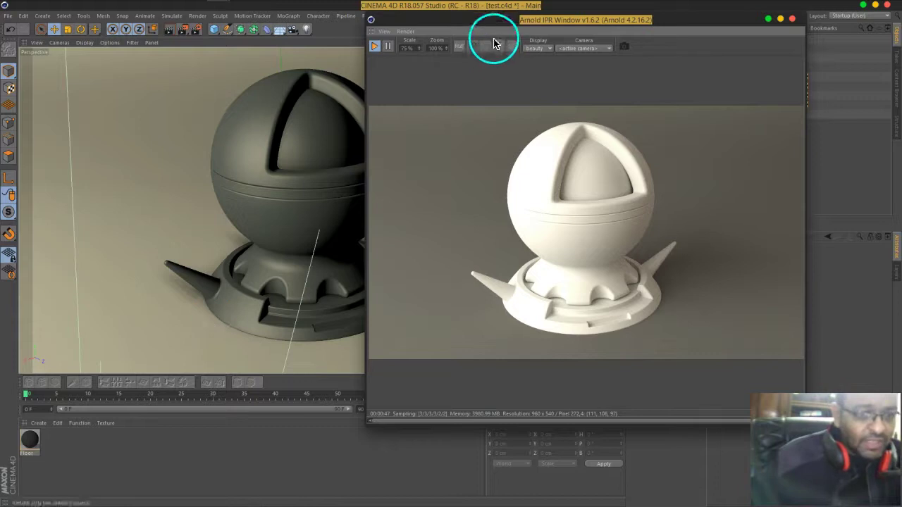
Step: Create an Arnold Shader Network material
{"action": "left_click_drag", "start_coordinate": [493, 21], "coordinate": [532, 24]}
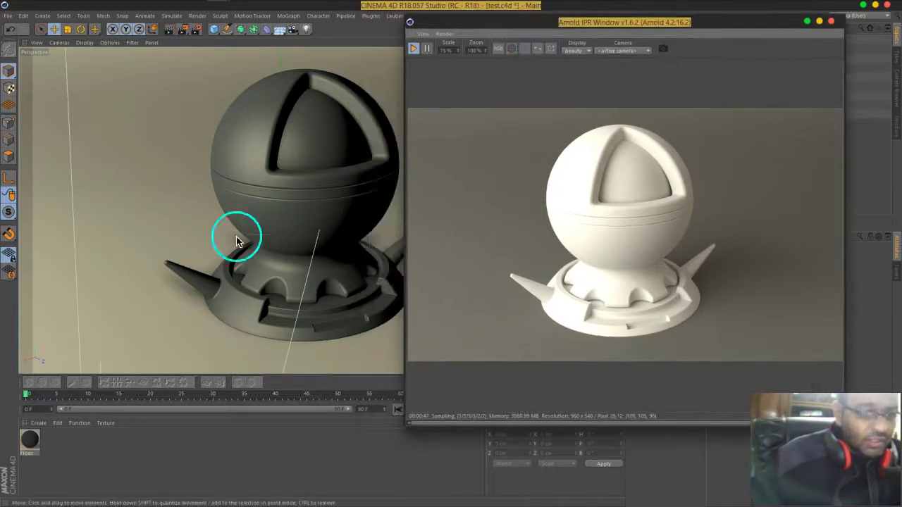
{"action": "left_click", "coordinate": [39, 422]}
{"action": "mouse_move", "coordinate": [86, 346]}
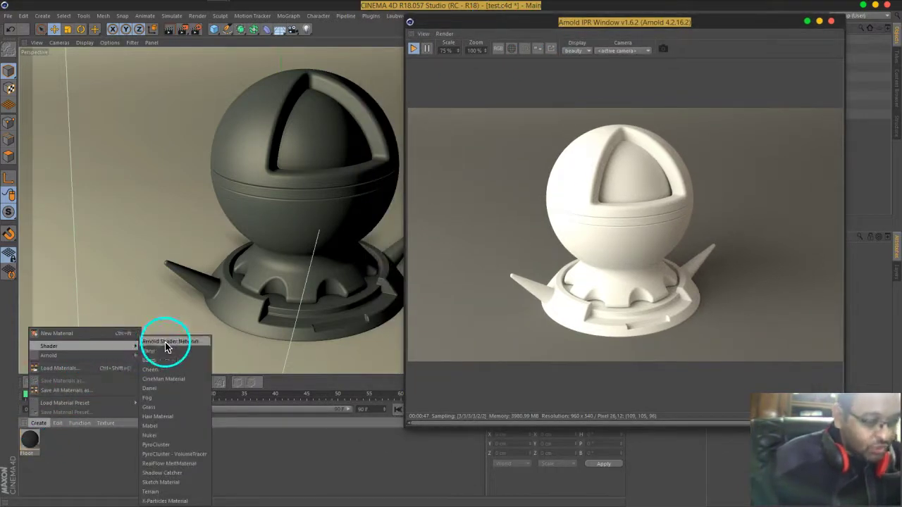
{"action": "left_click", "coordinate": [166, 342]}
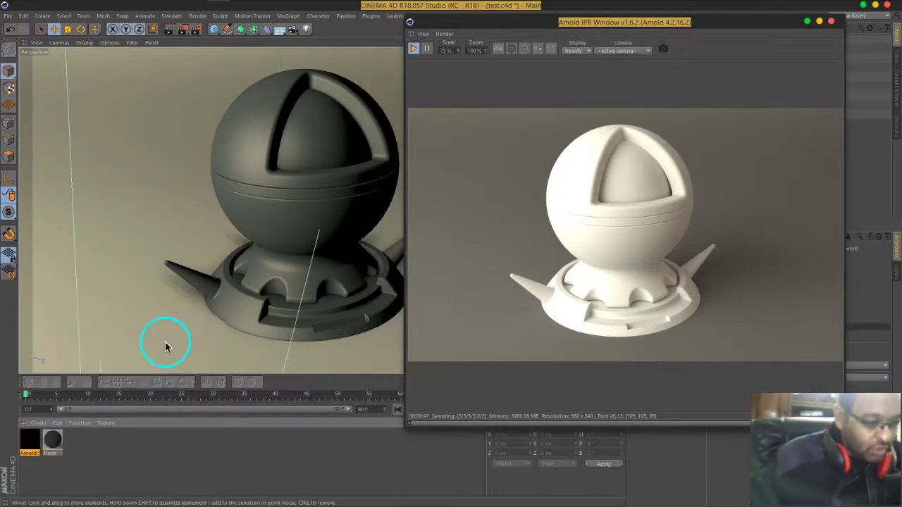
Step: Open the shader network editor of the new Arnold Shader Network material
{"action": "double_click", "coordinate": [31, 444]}
{"action": "left_click_drag", "start_coordinate": [322, 66], "coordinate": [417, 59]}
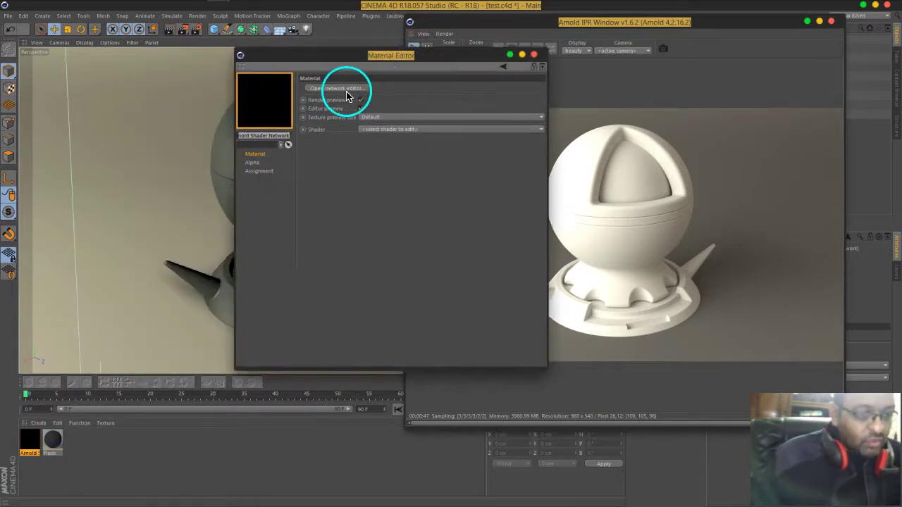
{"action": "left_click", "coordinate": [346, 96]}
{"action": "left_click_drag", "start_coordinate": [312, 40], "coordinate": [385, 67]}
Step: Filter the shader list by "als", add an alSurface node and connect its output to Arnold Beauty
{"action": "left_click", "coordinate": [87, 165]}
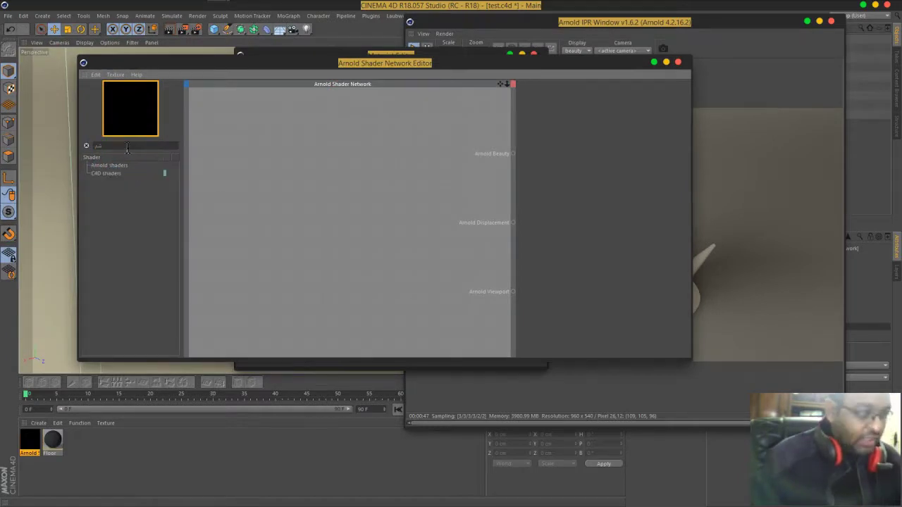
{"action": "left_click", "coordinate": [95, 139]}
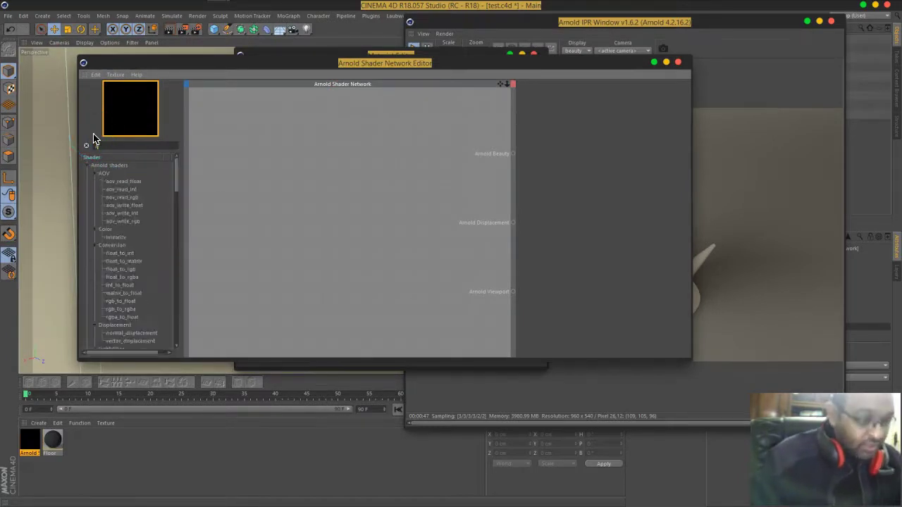
{"action": "type", "text": "s"}
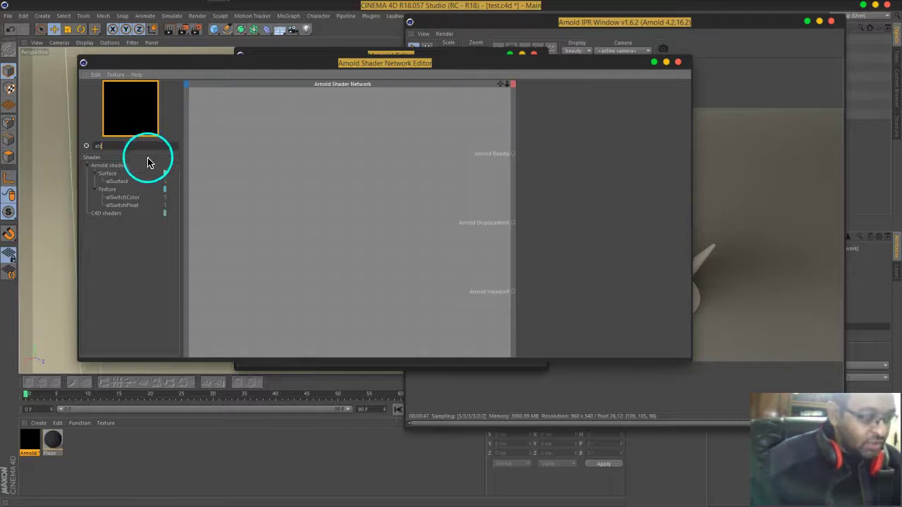
{"action": "left_click_drag", "start_coordinate": [125, 181], "coordinate": [403, 157]}
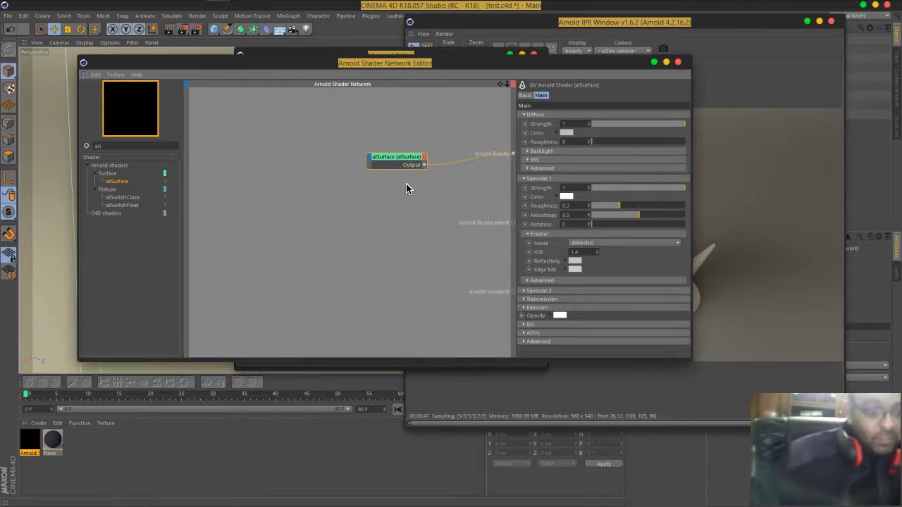
{"action": "left_click_drag", "start_coordinate": [409, 155], "coordinate": [387, 159]}
Step: Close the Material Editor and set the alSurface shader's Specular 1 strength to 0
{"action": "left_click_drag", "start_coordinate": [455, 83], "coordinate": [462, 93]}
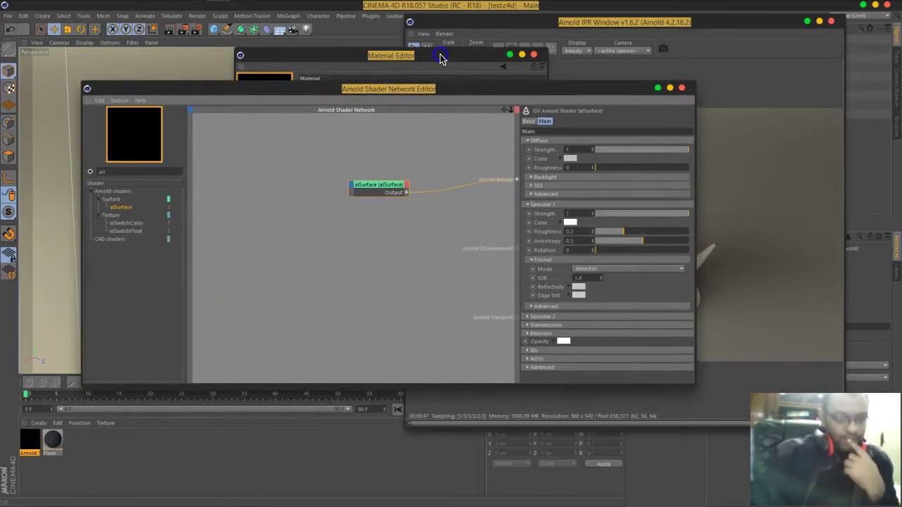
{"action": "left_click", "coordinate": [440, 59]}
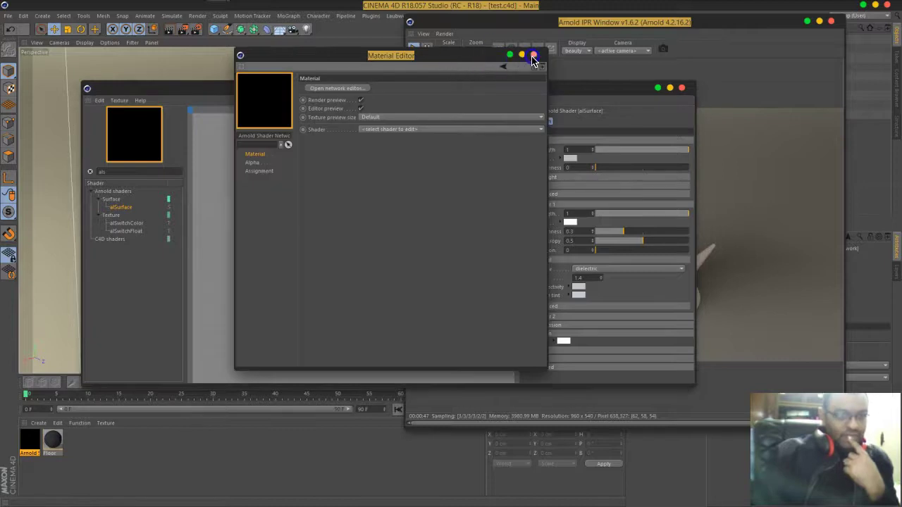
{"action": "left_click", "coordinate": [533, 55]}
{"action": "left_click_drag", "start_coordinate": [537, 97], "coordinate": [498, 87]}
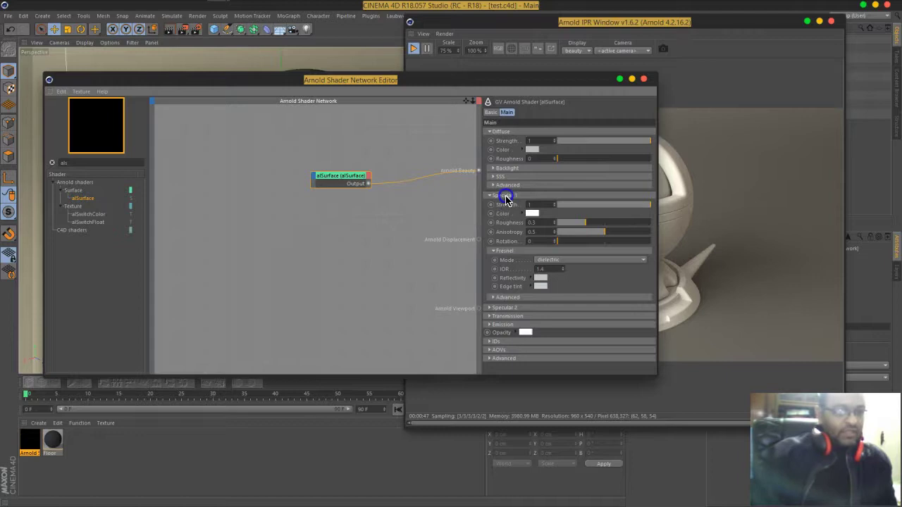
{"action": "left_click", "coordinate": [607, 205]}
{"action": "left_click_drag", "start_coordinate": [607, 205], "coordinate": [528, 201]}
Step: Rename the Arnold Shader Network material as Metal_Shader
{"action": "left_click_drag", "start_coordinate": [585, 83], "coordinate": [451, 70]}
{"action": "left_click_drag", "start_coordinate": [669, 22], "coordinate": [437, 36]}
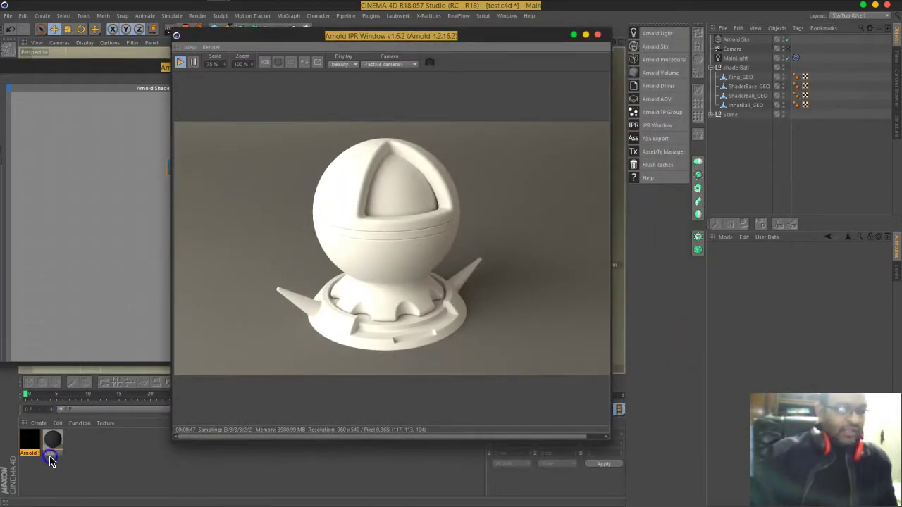
{"action": "left_click", "coordinate": [25, 457]}
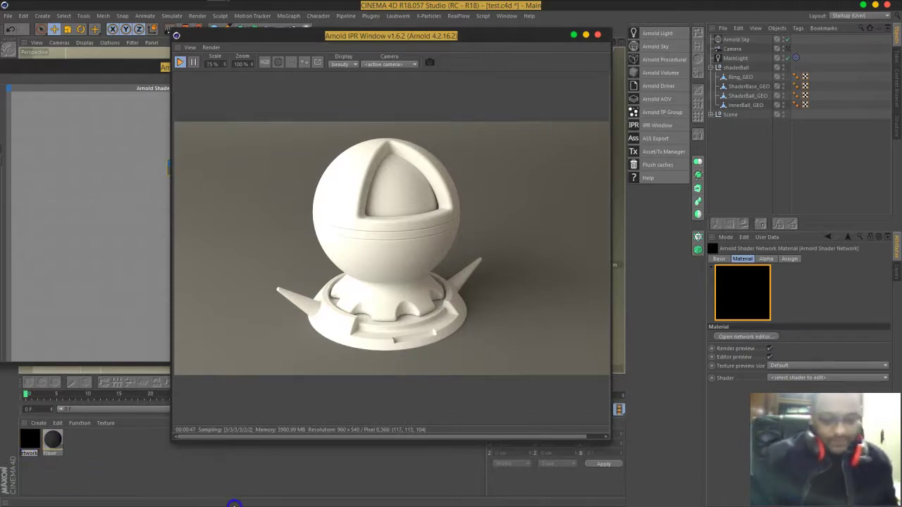
{"action": "type", "text": "Metal_Shader"}
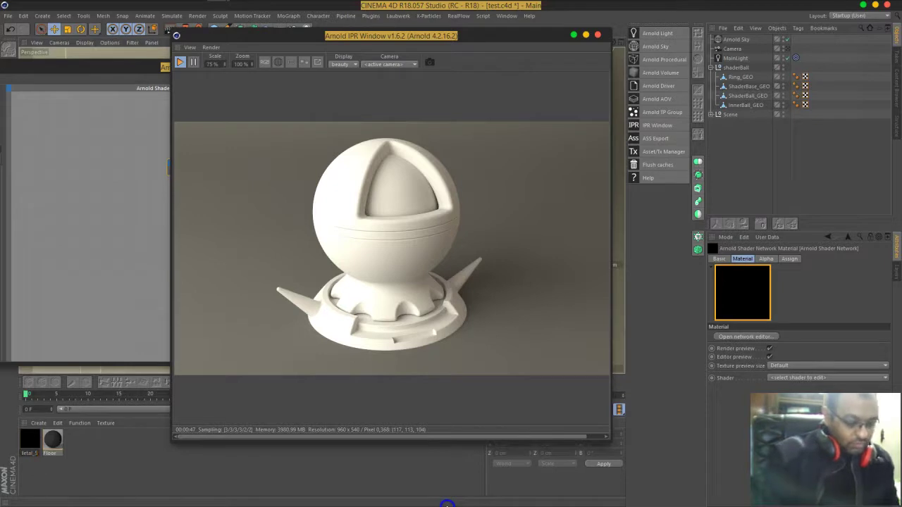
{"action": "key", "text": "Return"}
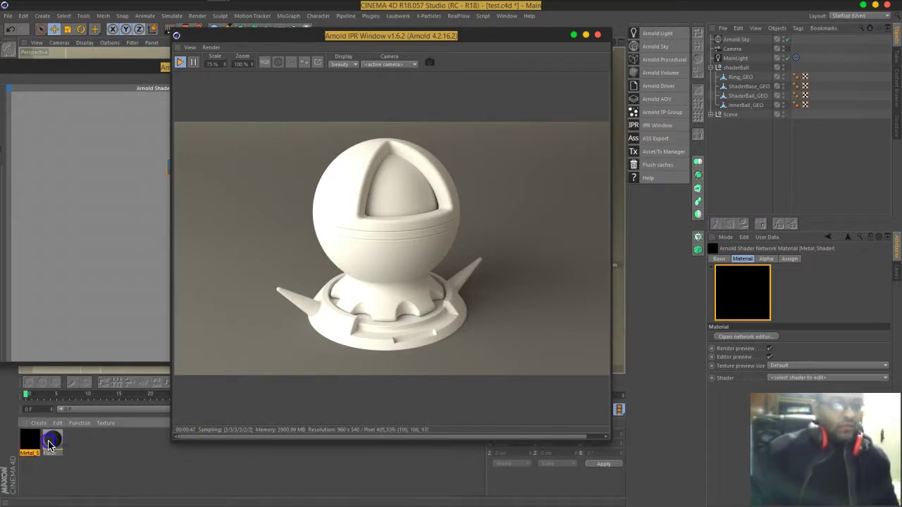
Step: Assign Metal_Shader to Ring_GEO, ShaderBase_GEO, ShaderBall_GEO and InnerBall_GEO
{"action": "left_click_drag", "start_coordinate": [31, 441], "coordinate": [817, 104]}
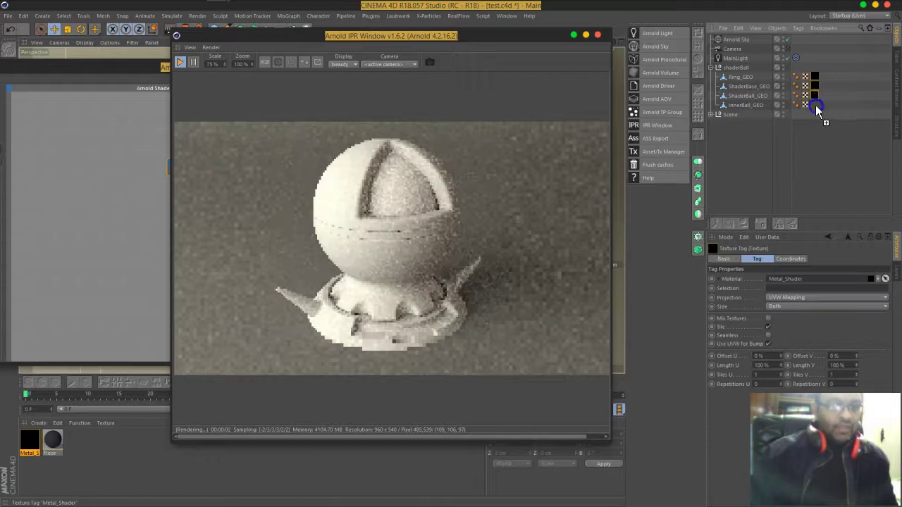
{"action": "left_click", "coordinate": [820, 135]}
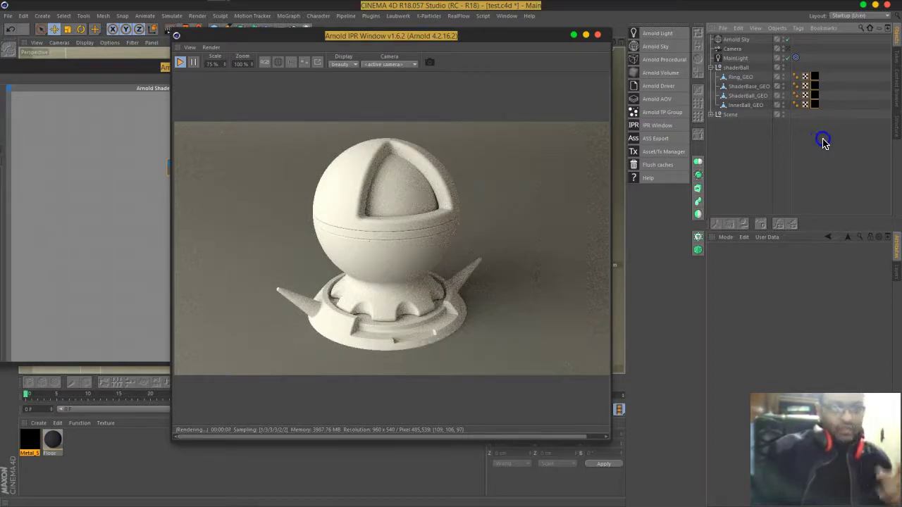
Step: Arrange the IPR window and the shader network editor so the alSurface node and its settings are fully accessible
{"action": "left_click_drag", "start_coordinate": [483, 39], "coordinate": [715, 26]}
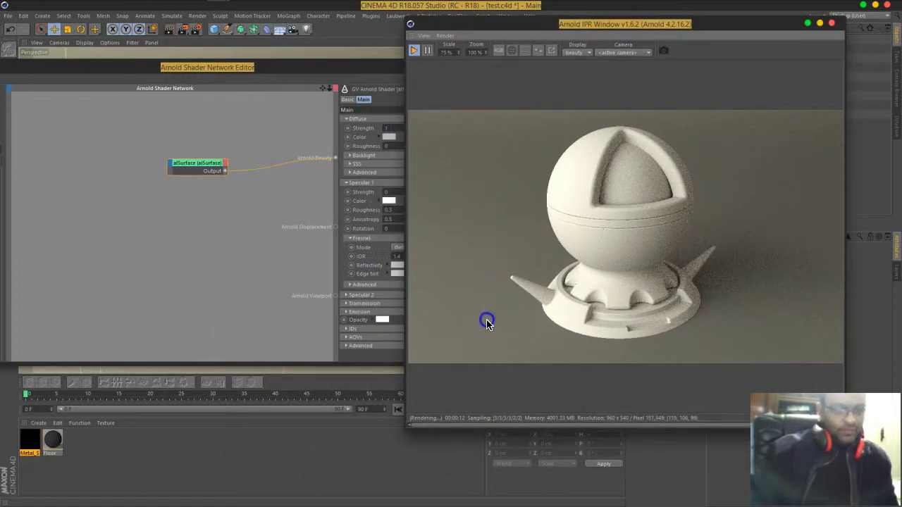
{"action": "left_click_drag", "start_coordinate": [582, 26], "coordinate": [626, 11]}
{"action": "mouse_move", "coordinate": [326, 77]}
{"action": "left_mouse_down"}
{"action": "mouse_move", "coordinate": [346, 66]}
{"action": "mouse_move", "coordinate": [314, 67]}
{"action": "left_mouse_up"}
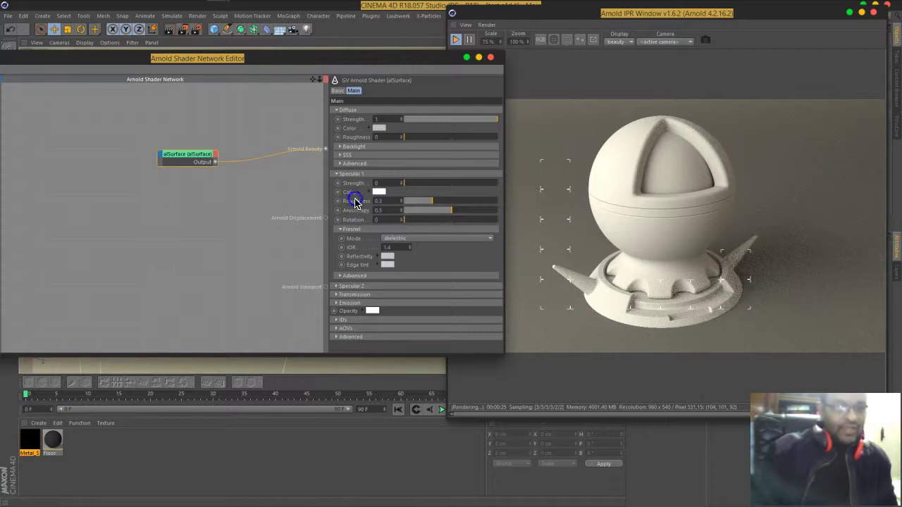
{"action": "left_click_drag", "start_coordinate": [251, 58], "coordinate": [414, 66]}
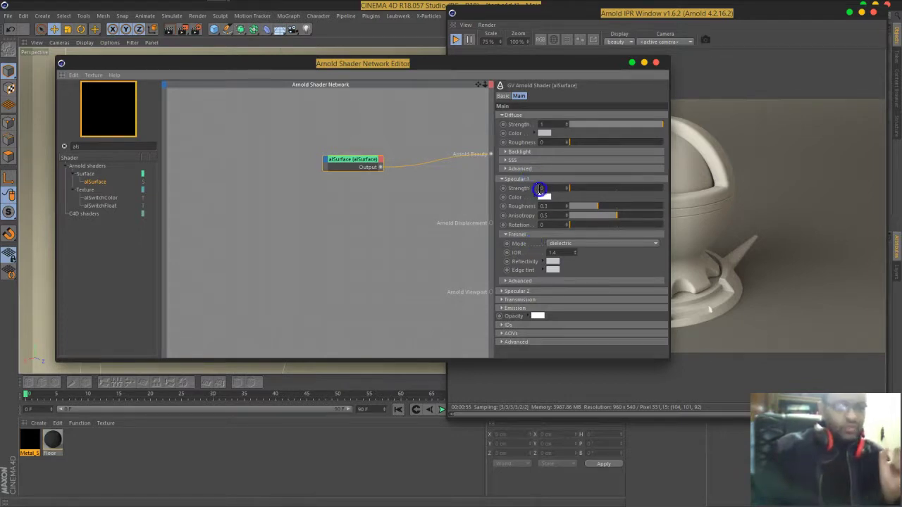
Step: Collapse the alSurface shader's Specular 1 settings and move the node closer to the Arnold Beauty port
{"action": "mouse_move", "coordinate": [544, 198]}
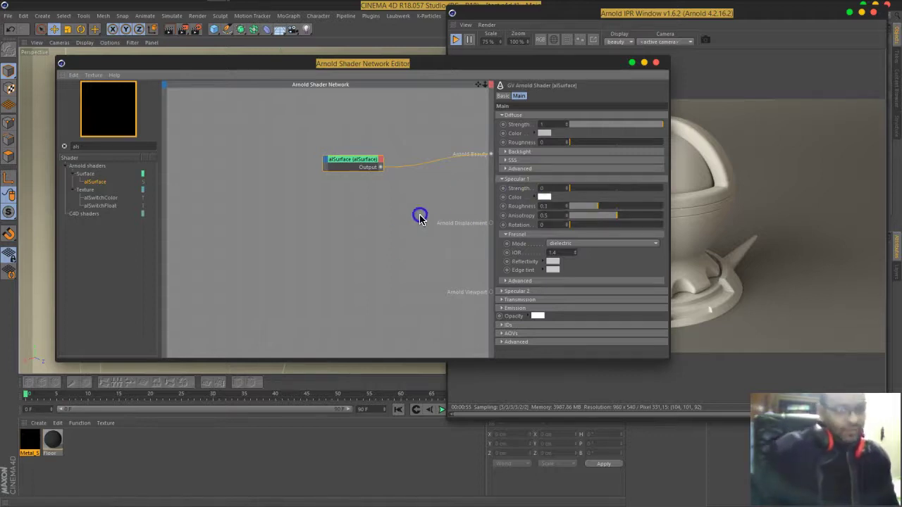
{"action": "left_click_drag", "start_coordinate": [343, 158], "coordinate": [347, 167]}
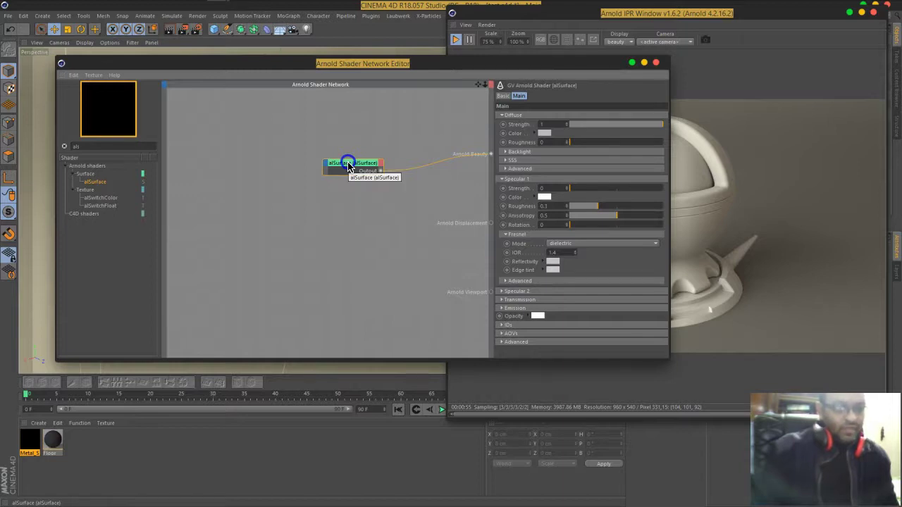
{"action": "left_click", "coordinate": [525, 182]}
{"action": "left_click_drag", "start_coordinate": [379, 67], "coordinate": [383, 65]}
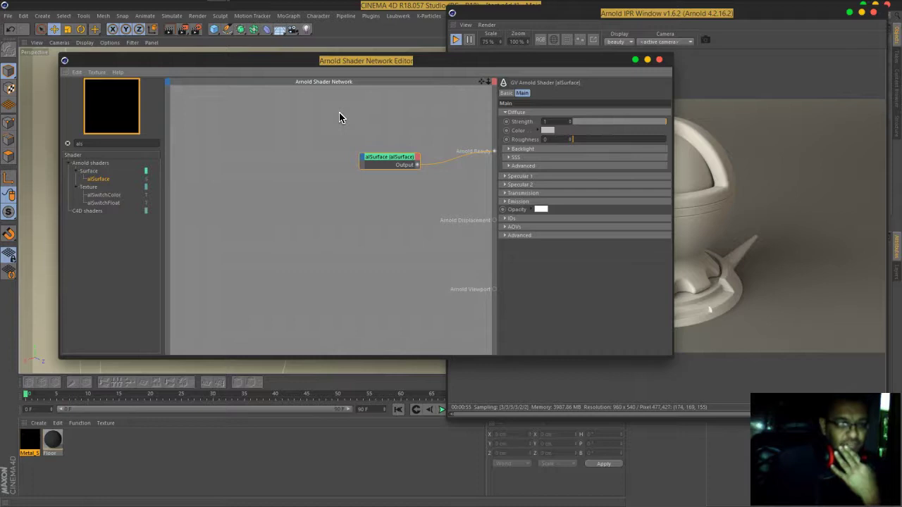
{"action": "left_click", "coordinate": [338, 129]}
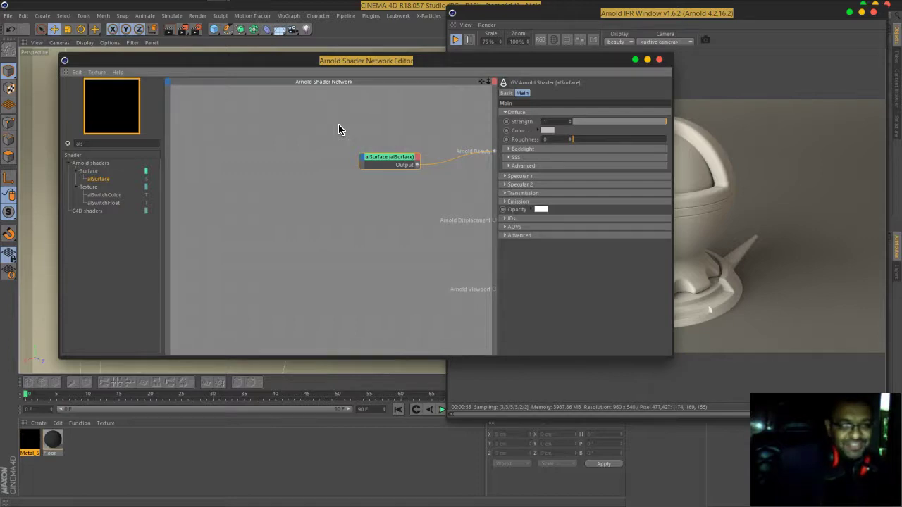
{"action": "left_click_drag", "start_coordinate": [348, 143], "coordinate": [339, 166]}
{"action": "left_click", "coordinate": [388, 160]}
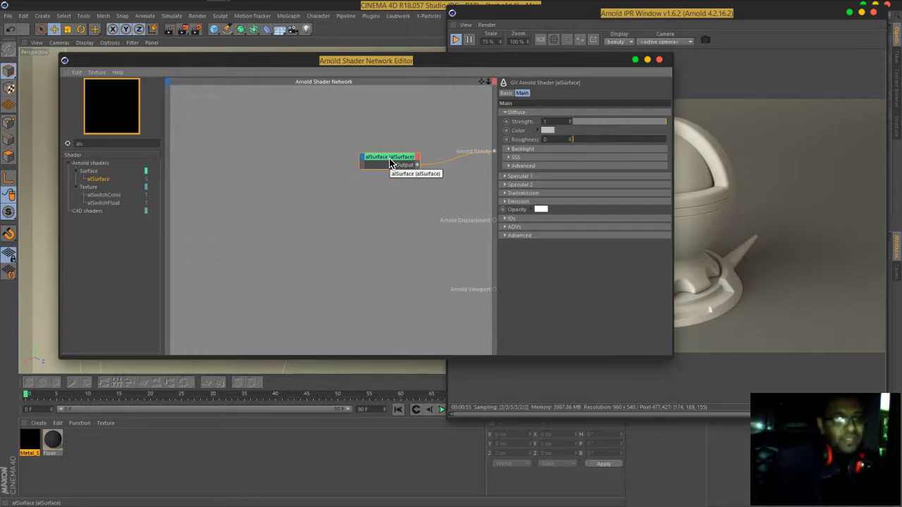
{"action": "left_click", "coordinate": [402, 174]}
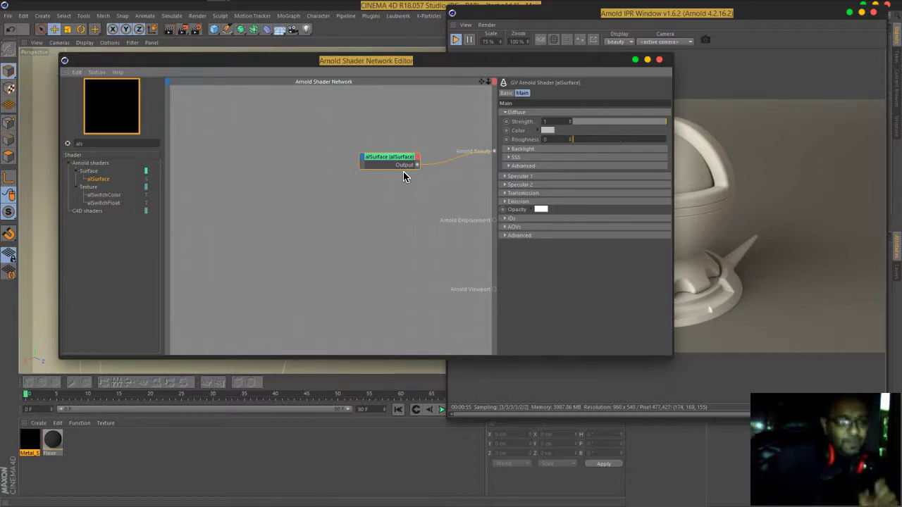
Step: Filter the shader list by "mix", add a mix node beside alSurface and show its main parameters
{"action": "left_click_drag", "start_coordinate": [451, 62], "coordinate": [420, 53]}
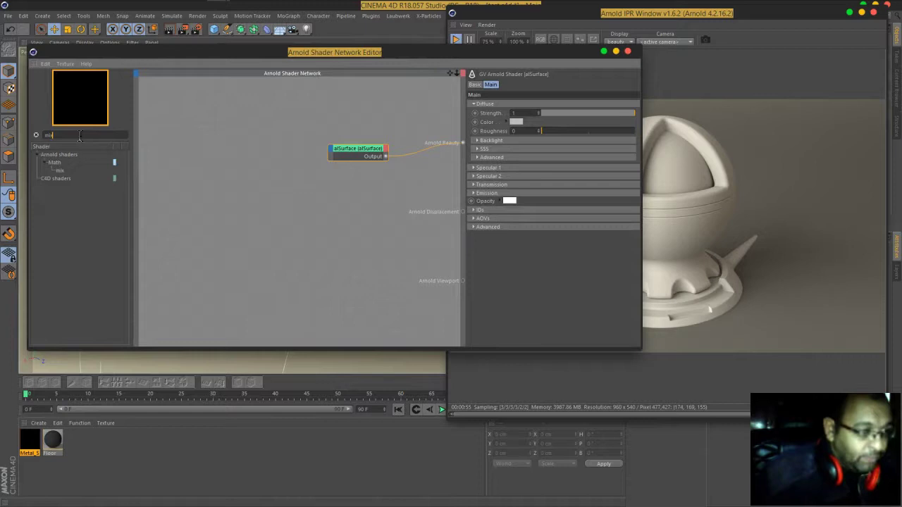
{"action": "left_click_drag", "start_coordinate": [60, 170], "coordinate": [248, 149]}
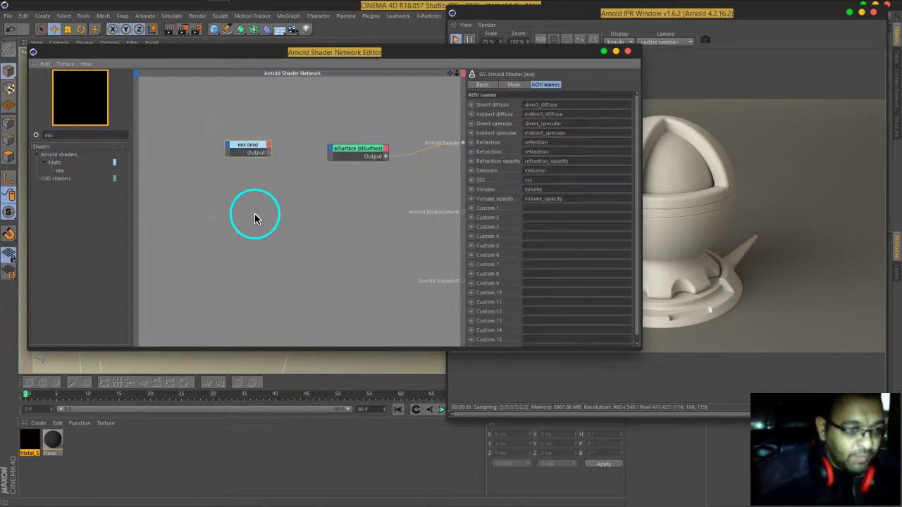
{"action": "left_click", "coordinate": [517, 84]}
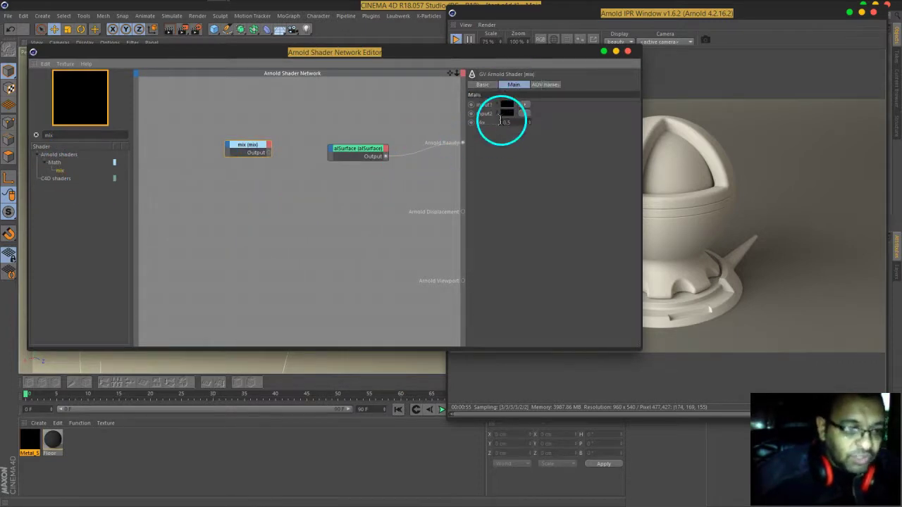
Step: Open the mix node's Input1 color for editing and make the color picker show the spectrum, RGB sliders and swatches without HSV
{"action": "left_click", "coordinate": [507, 107]}
{"action": "left_click_drag", "start_coordinate": [514, 64], "coordinate": [414, 75]}
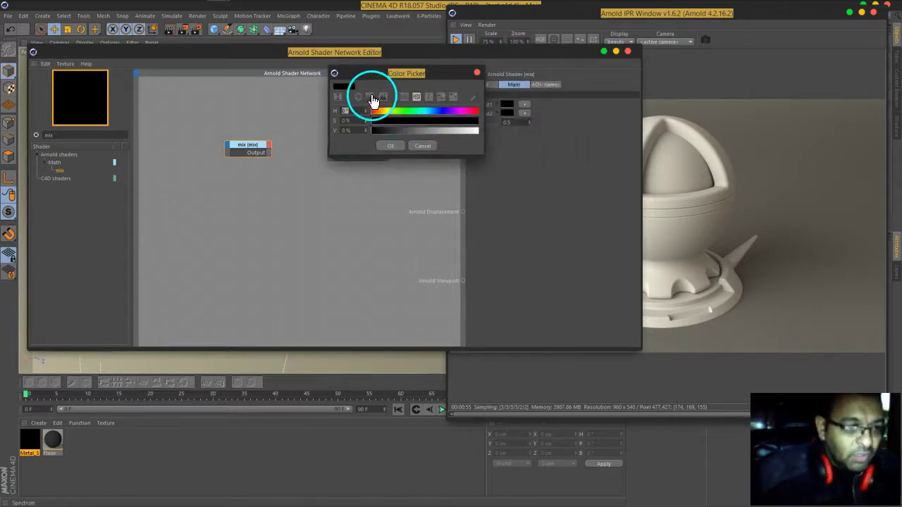
{"action": "left_click", "coordinate": [372, 98]}
{"action": "left_click", "coordinate": [405, 98]}
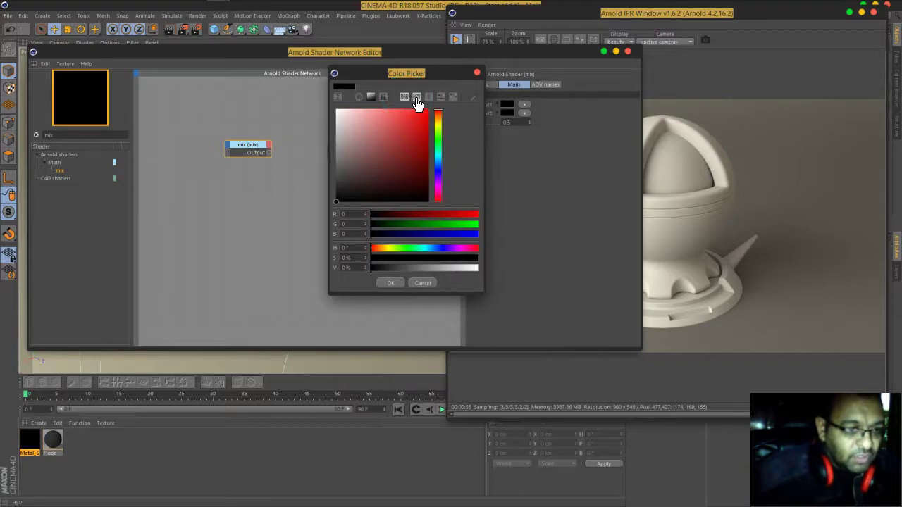
{"action": "left_click", "coordinate": [417, 100]}
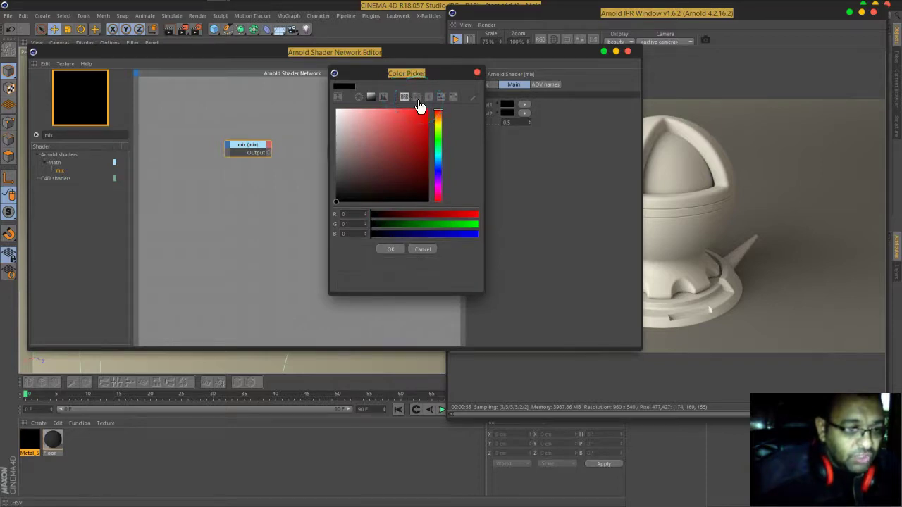
{"action": "left_click", "coordinate": [417, 99]}
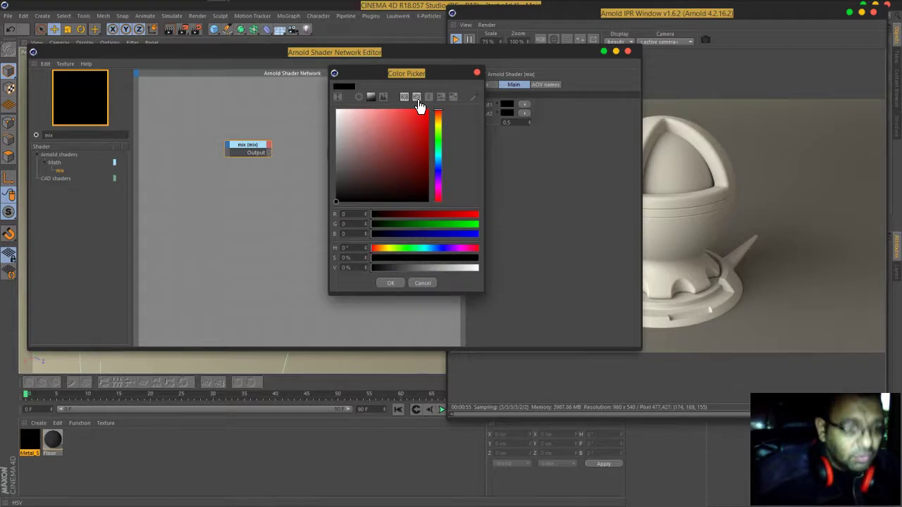
{"action": "left_click", "coordinate": [417, 99]}
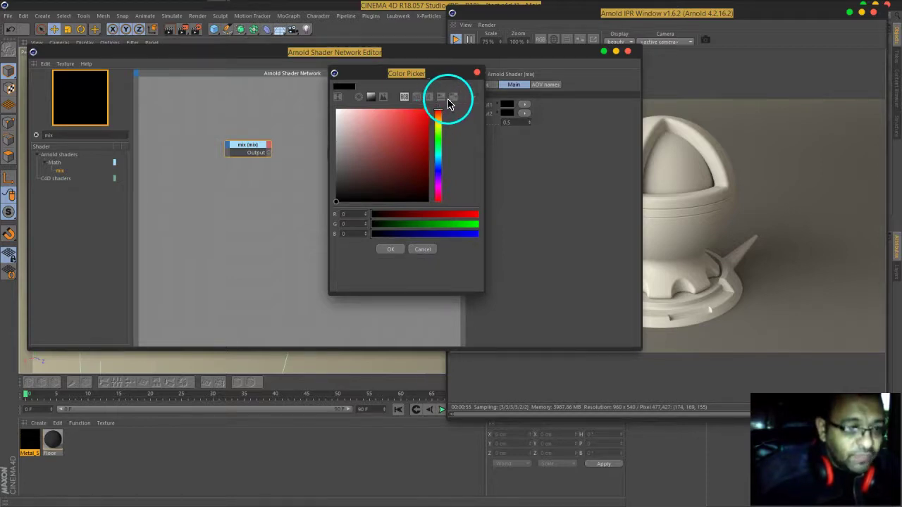
{"action": "left_click", "coordinate": [453, 99]}
{"action": "left_click_drag", "start_coordinate": [421, 76], "coordinate": [386, 33]}
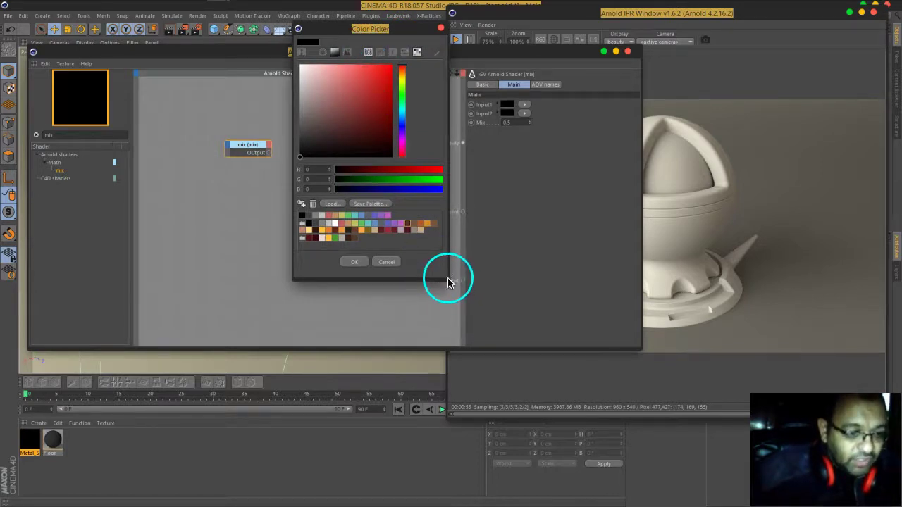
Step: Enlarge the color picker and give the mix node's Input1 the dark red color from the saved swatches
{"action": "left_click_drag", "start_coordinate": [449, 279], "coordinate": [576, 336]}
{"action": "left_click", "coordinate": [452, 258]}
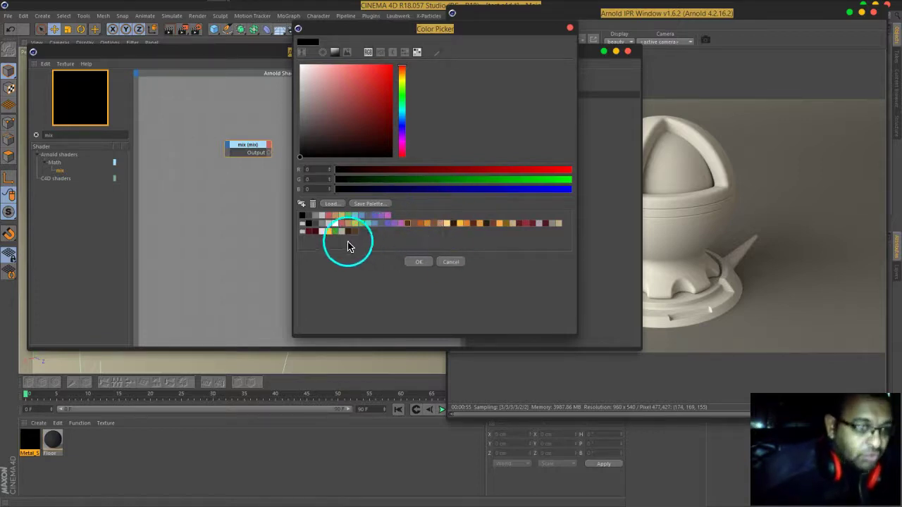
{"action": "left_click", "coordinate": [309, 231]}
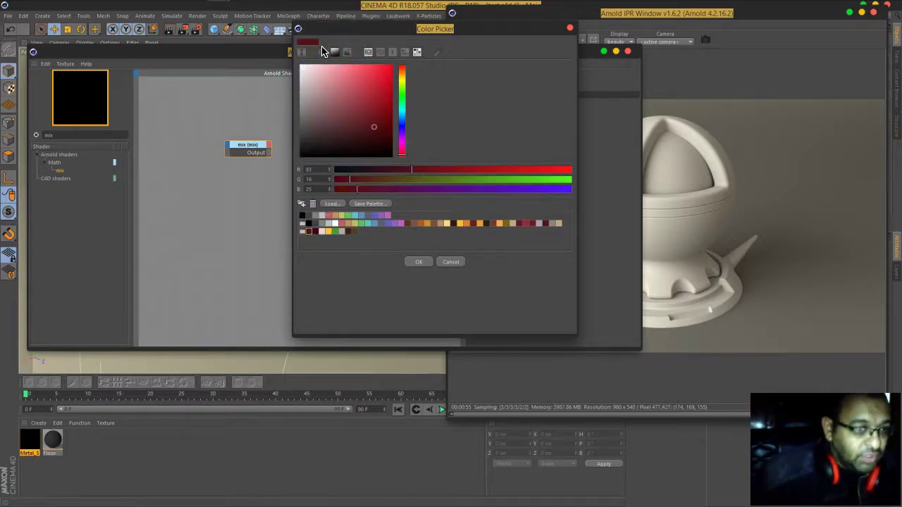
{"action": "mouse_move", "coordinate": [314, 48]}
{"action": "left_mouse_down"}
{"action": "mouse_move", "coordinate": [326, 125]}
{"action": "mouse_move", "coordinate": [342, 113]}
{"action": "left_mouse_up"}
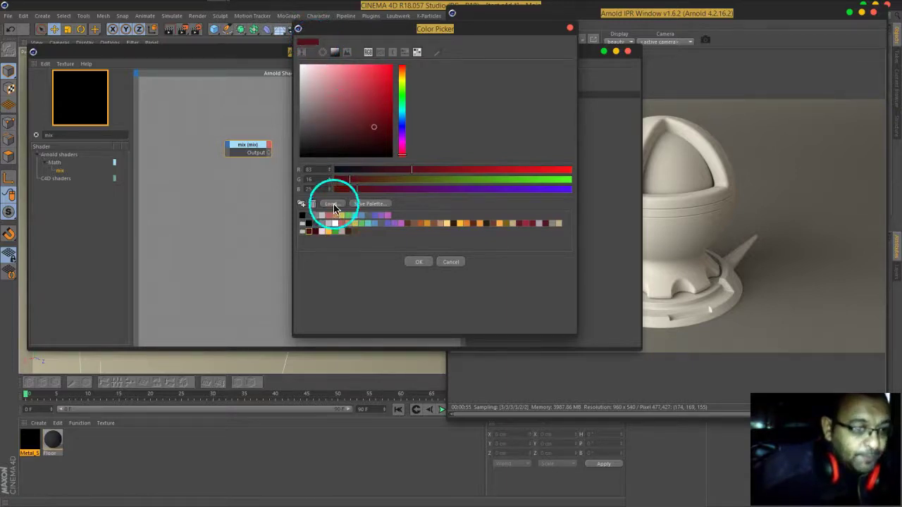
{"action": "left_click", "coordinate": [426, 262]}
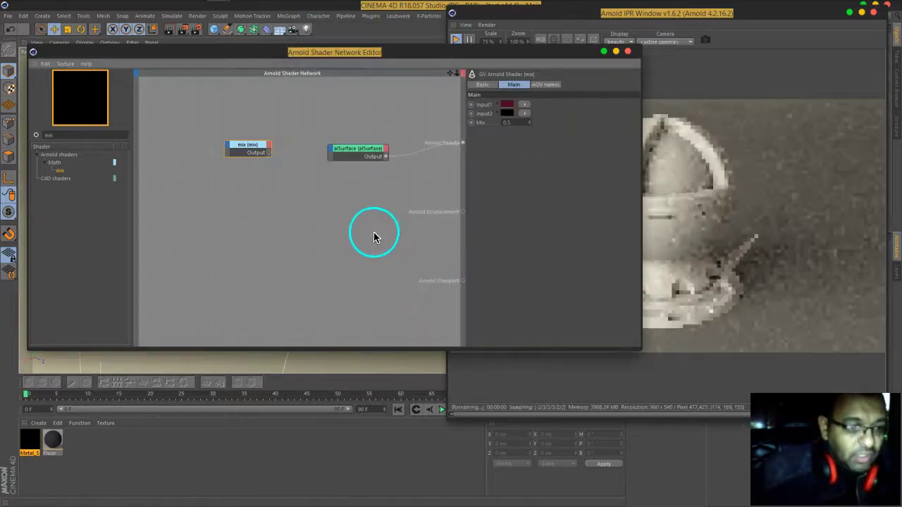
Step: Move the alSurface node up out of the way and connect the mix node's output to Arnold Beauty, keeping the render in view
{"action": "left_click_drag", "start_coordinate": [270, 156], "coordinate": [298, 154]}
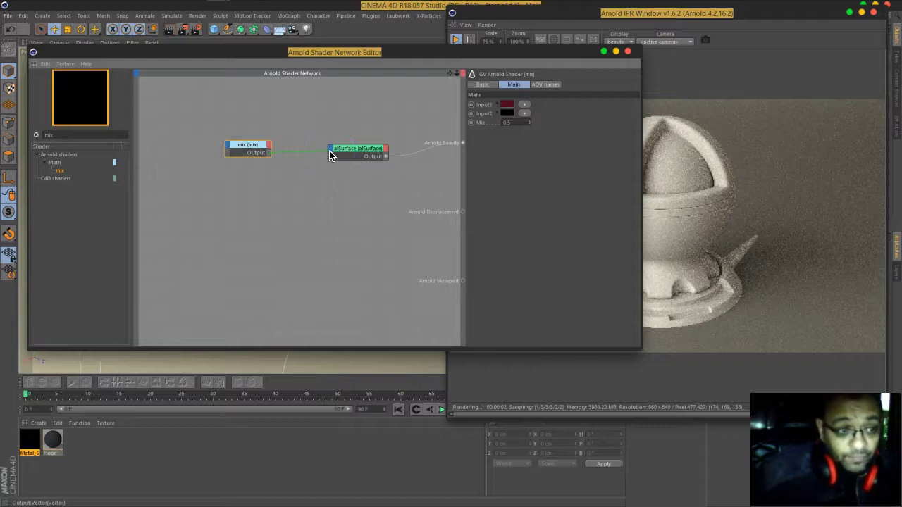
{"action": "left_click_drag", "start_coordinate": [331, 180], "coordinate": [341, 112]}
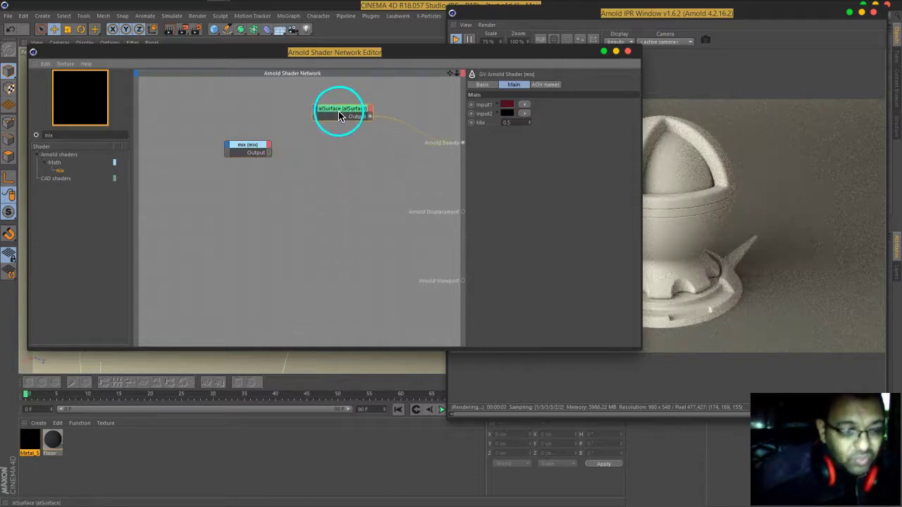
{"action": "left_click_drag", "start_coordinate": [271, 157], "coordinate": [464, 150]}
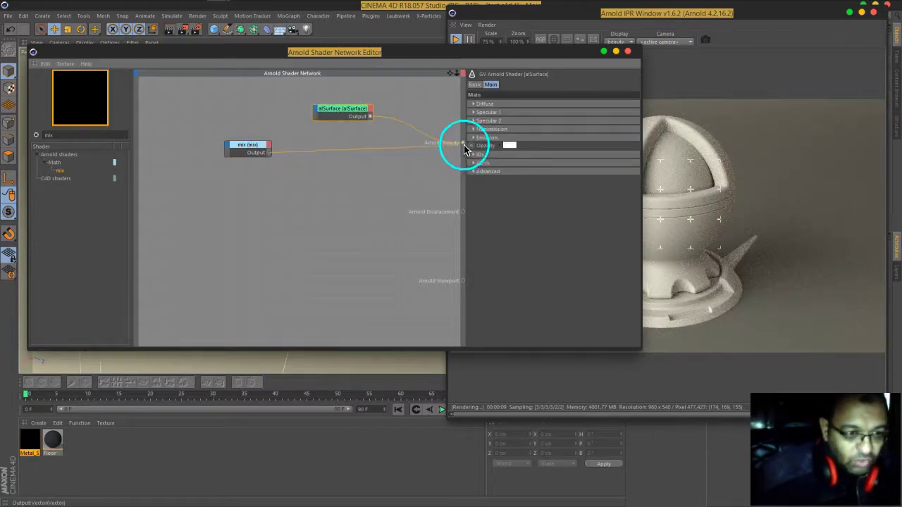
{"action": "left_click_drag", "start_coordinate": [467, 61], "coordinate": [439, 45]}
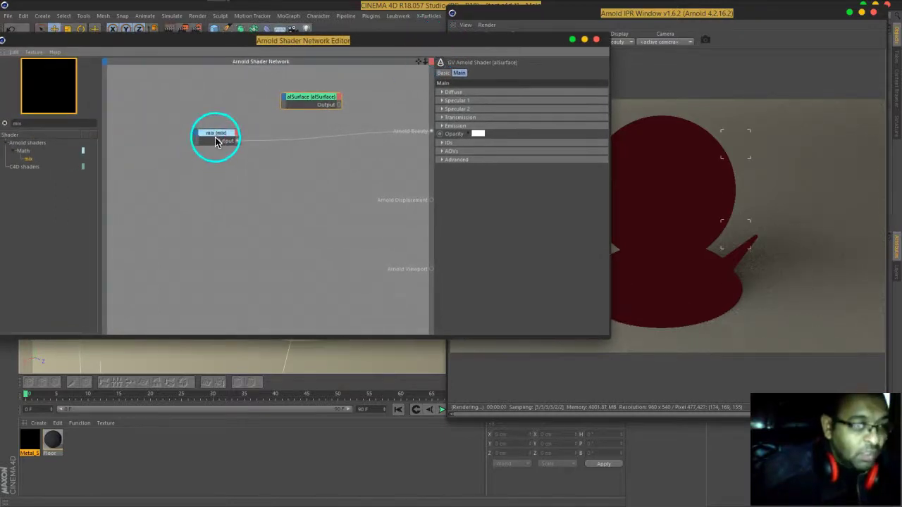
Step: Open the mix node's Input2 color for editing and show the spectrum, RGB sliders and swatches in the color picker
{"action": "left_click", "coordinate": [216, 141]}
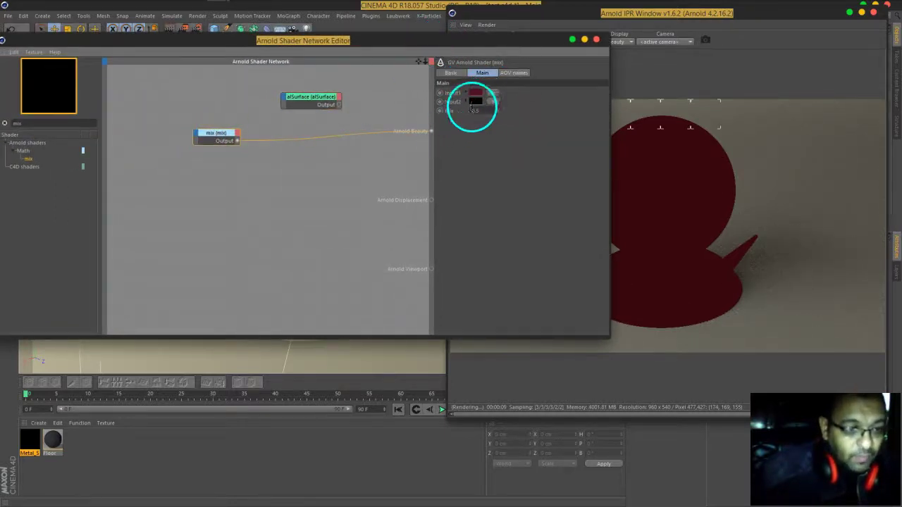
{"action": "left_click", "coordinate": [473, 103]}
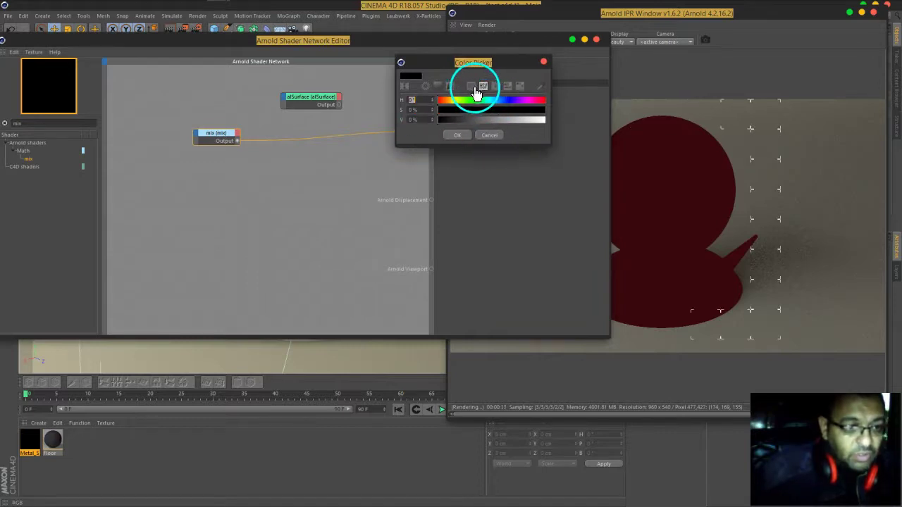
{"action": "left_click", "coordinate": [471, 87]}
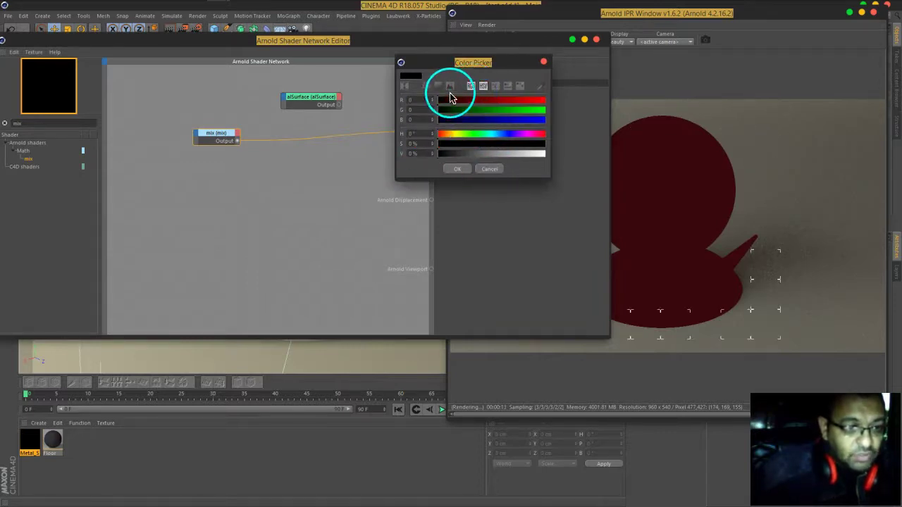
{"action": "left_click", "coordinate": [438, 86]}
{"action": "left_click", "coordinate": [510, 92]}
{"action": "left_click_drag", "start_coordinate": [467, 64], "coordinate": [379, 53]}
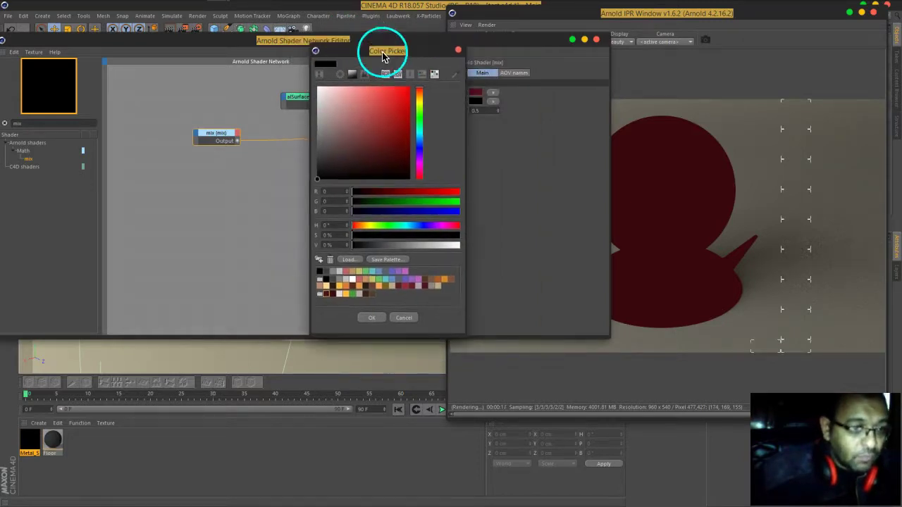
Step: Set the mix node's Input2 color to a red with hue 0°, saturation 77% and value 57%
{"action": "mouse_move", "coordinate": [389, 105]}
{"action": "left_mouse_down"}
{"action": "mouse_move", "coordinate": [401, 103]}
{"action": "mouse_move", "coordinate": [389, 108]}
{"action": "left_mouse_up"}
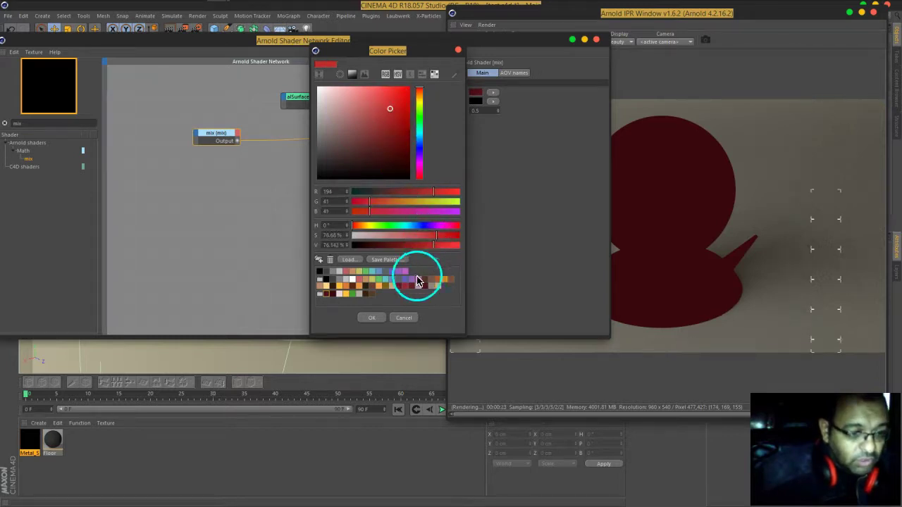
{"action": "left_click", "coordinate": [432, 251]}
{"action": "mouse_move", "coordinate": [431, 252]}
{"action": "left_mouse_down"}
{"action": "mouse_move", "coordinate": [440, 251]}
{"action": "mouse_move", "coordinate": [423, 251]}
{"action": "mouse_move", "coordinate": [427, 237]}
{"action": "mouse_move", "coordinate": [435, 242]}
{"action": "mouse_move", "coordinate": [414, 250]}
{"action": "left_mouse_up"}
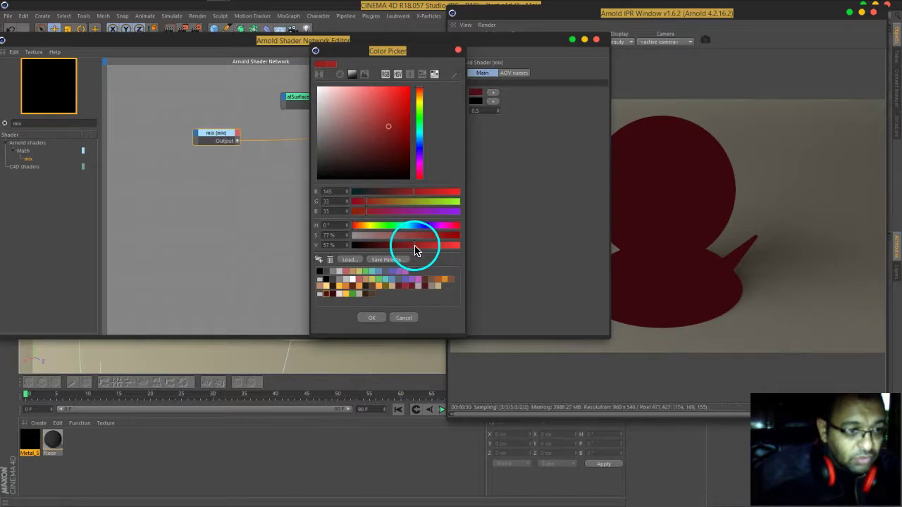
{"action": "left_click", "coordinate": [367, 318]}
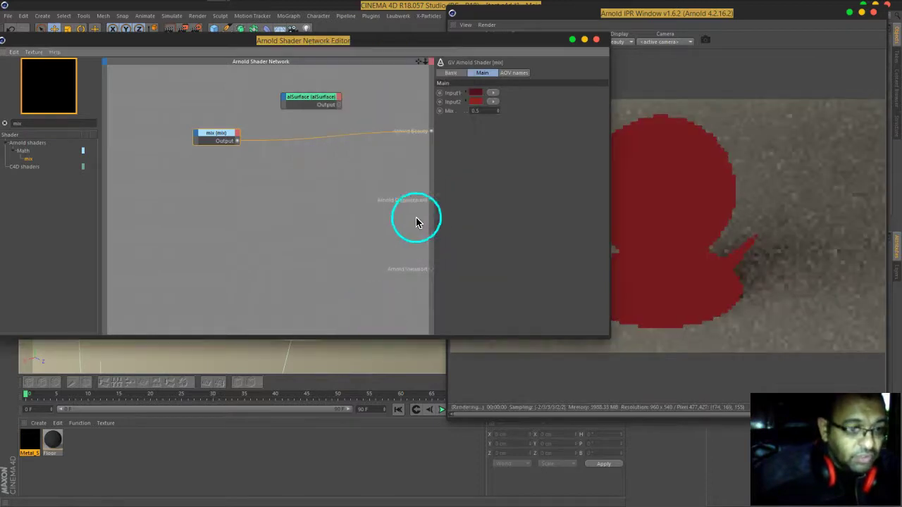
Step: Darken the mix node's Input2 red to RGB 99, 23, 23
{"action": "left_click", "coordinate": [476, 103]}
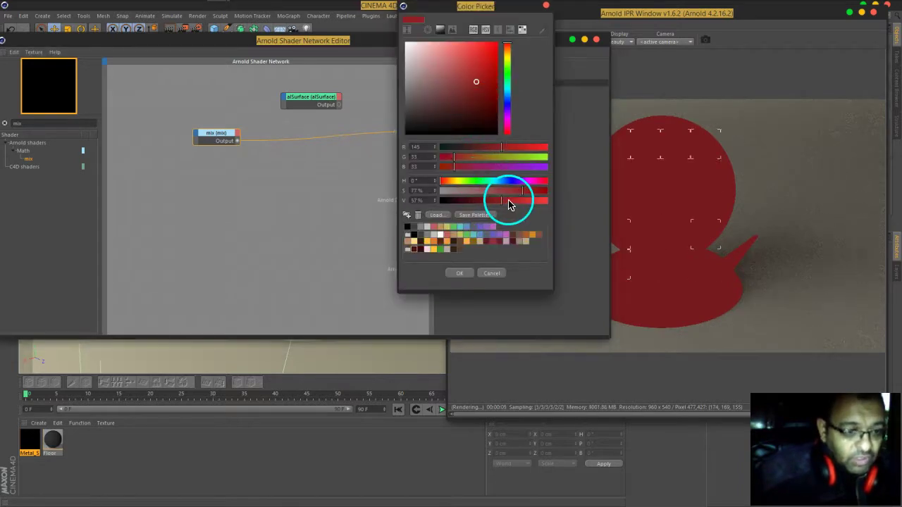
{"action": "left_click", "coordinate": [456, 274]}
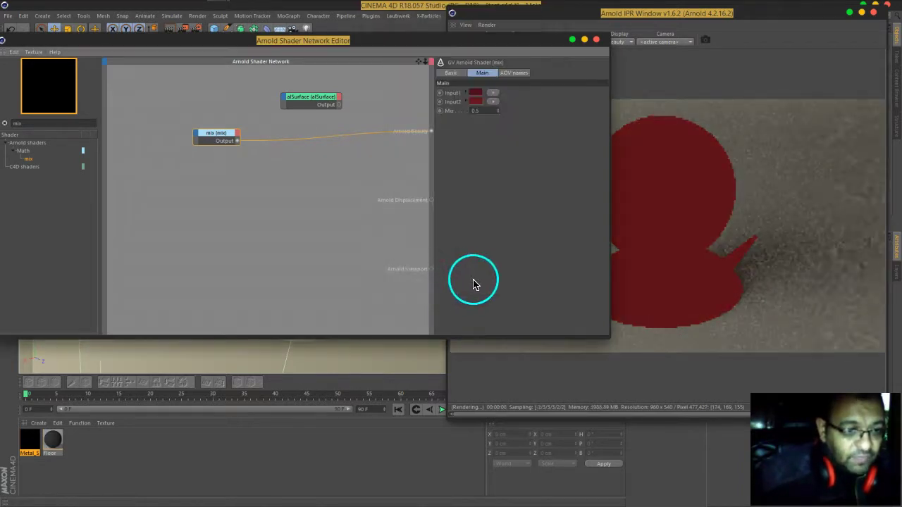
{"action": "left_click", "coordinate": [476, 102]}
{"action": "left_click_drag", "start_coordinate": [499, 200], "coordinate": [484, 201]}
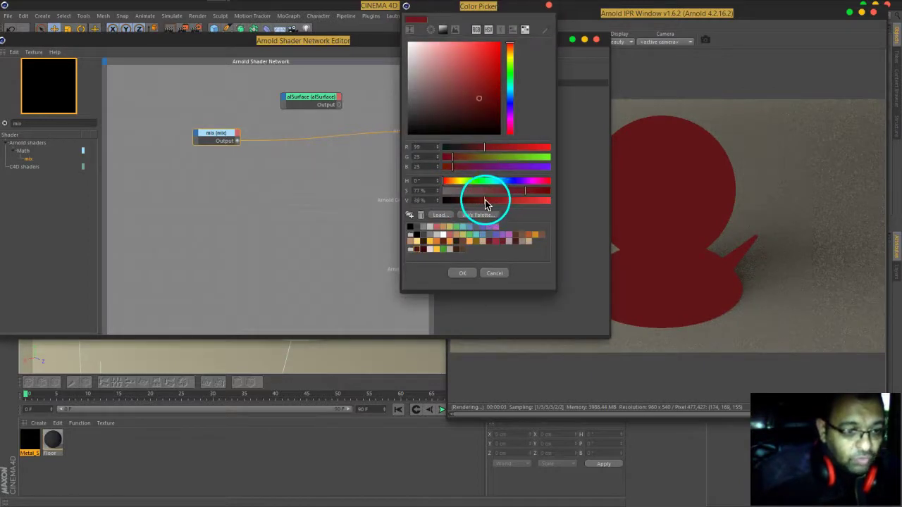
{"action": "left_click", "coordinate": [462, 273]}
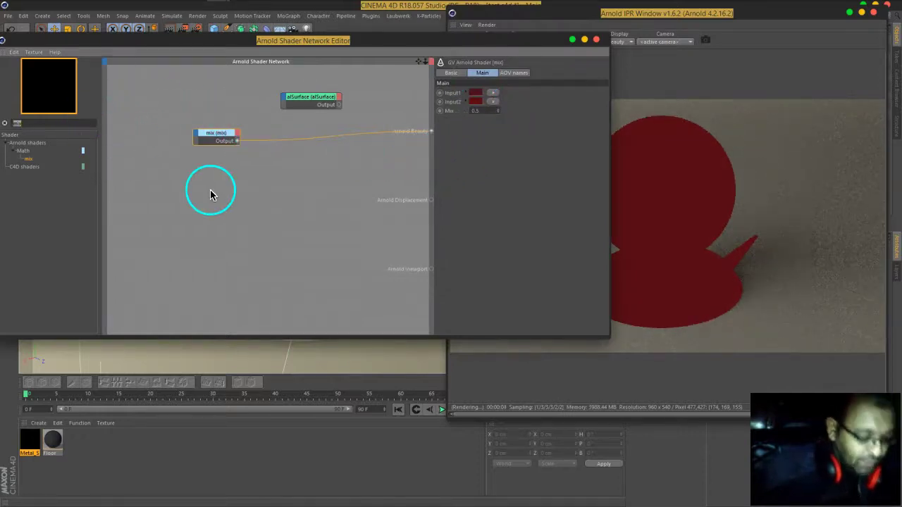
Step: Filter the shader list by "noi", add a noise node below the mix node and connect its output to Arnold Beauty
{"action": "key", "text": "BackSpace"}
{"action": "key", "text": "BackSpace"}
{"action": "key", "text": "BackSpace"}
{"action": "type", "text": "no"}
{"action": "left_click", "coordinate": [203, 237]}
{"action": "left_click", "coordinate": [94, 267]}
{"action": "left_click_drag", "start_coordinate": [32, 183], "coordinate": [293, 185]}
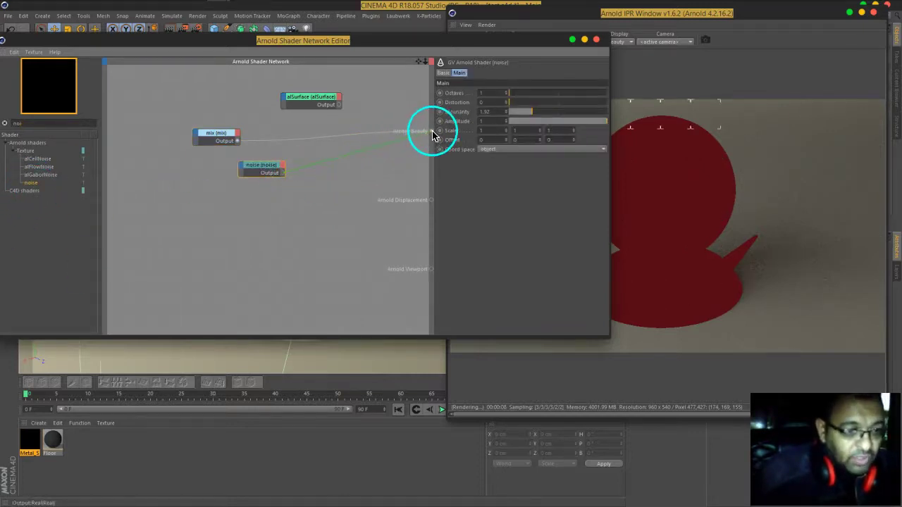
{"action": "left_click_drag", "start_coordinate": [431, 131], "coordinate": [281, 173]}
Step: Set the noise node's Scale to 5 on all three axes while keeping the render preview in view
{"action": "left_click_drag", "start_coordinate": [468, 35], "coordinate": [411, 34]}
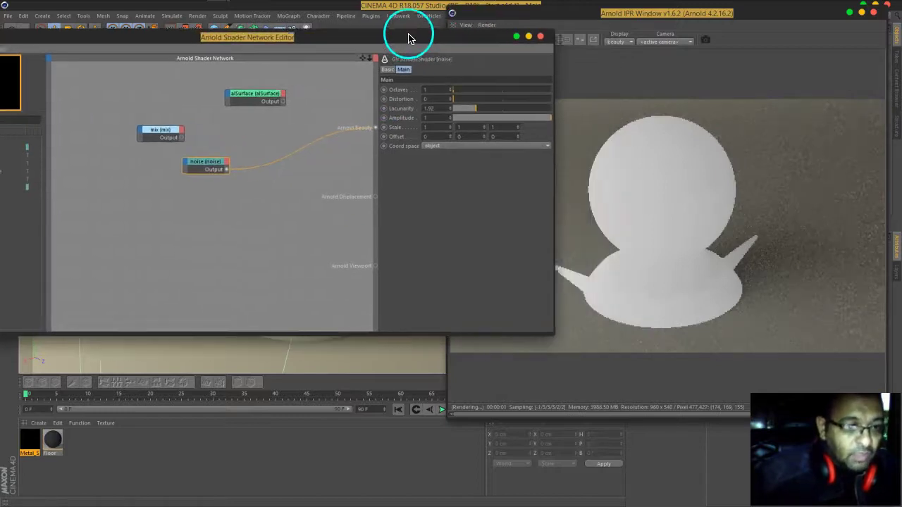
{"action": "left_click", "coordinate": [433, 129]}
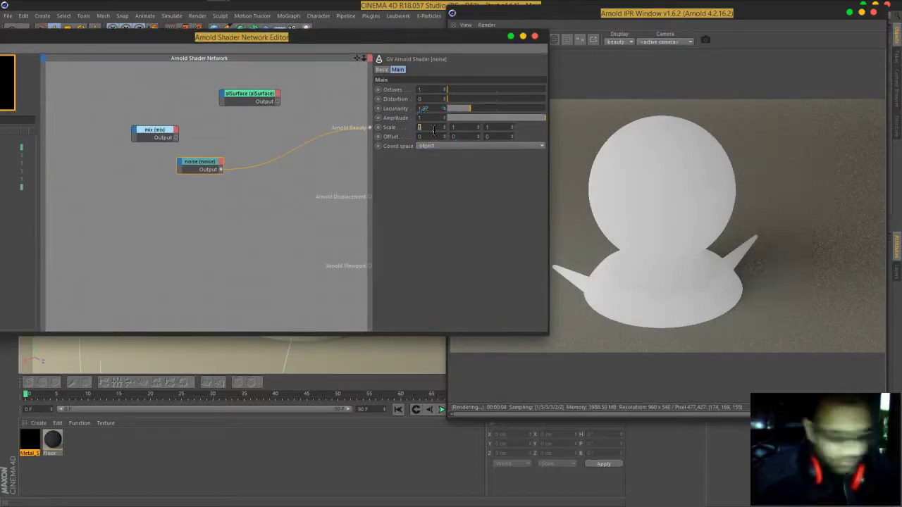
{"action": "type", "text": "5"}
{"action": "key", "text": "Tab"}
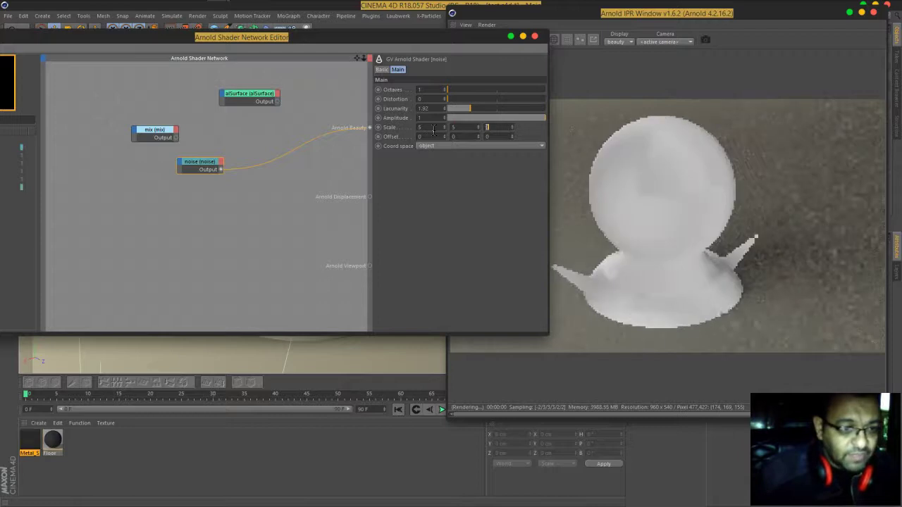
{"action": "type", "text": "5"}
{"action": "key", "text": "Tab"}
{"action": "type", "text": "5"}
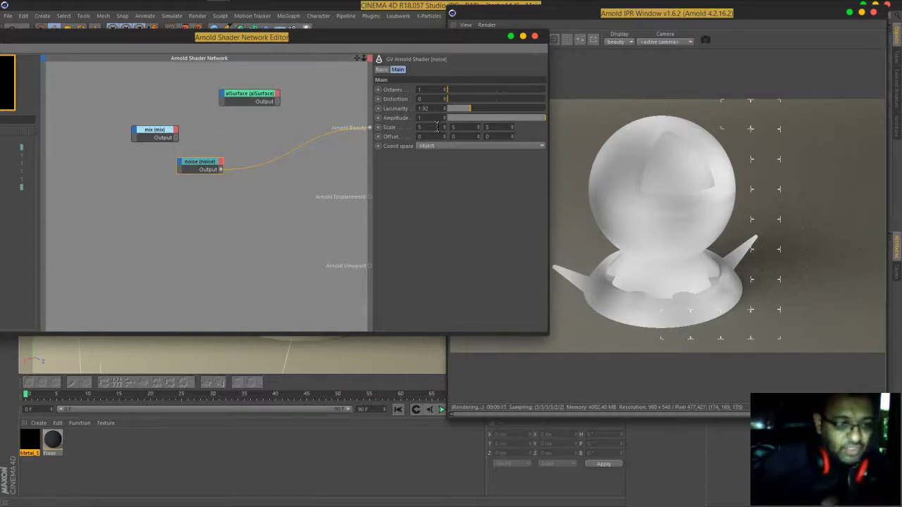
Step: Arrange the IPR window and the shader network editor side by side so the noise settings and the whole render are visible
{"action": "left_click", "coordinate": [451, 151]}
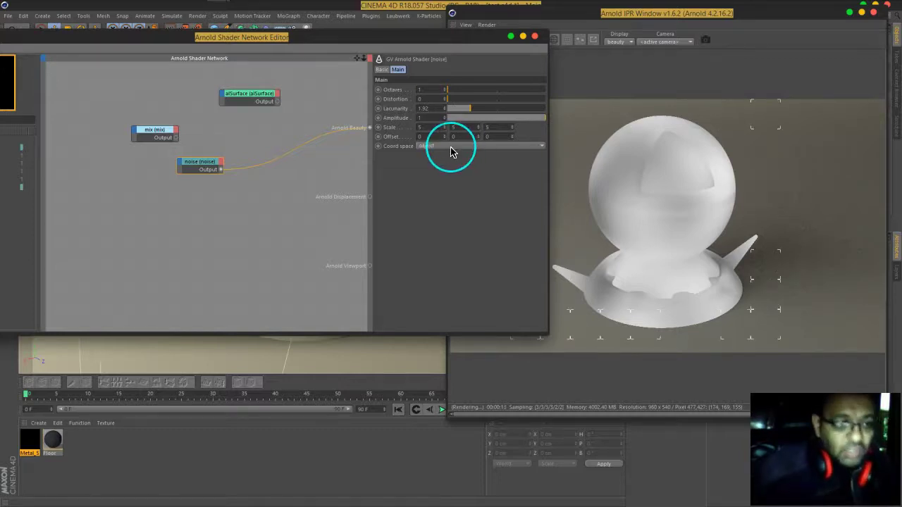
{"action": "left_click_drag", "start_coordinate": [600, 17], "coordinate": [429, 21]}
{"action": "left_click", "coordinate": [818, 76]}
{"action": "left_click", "coordinate": [817, 83]}
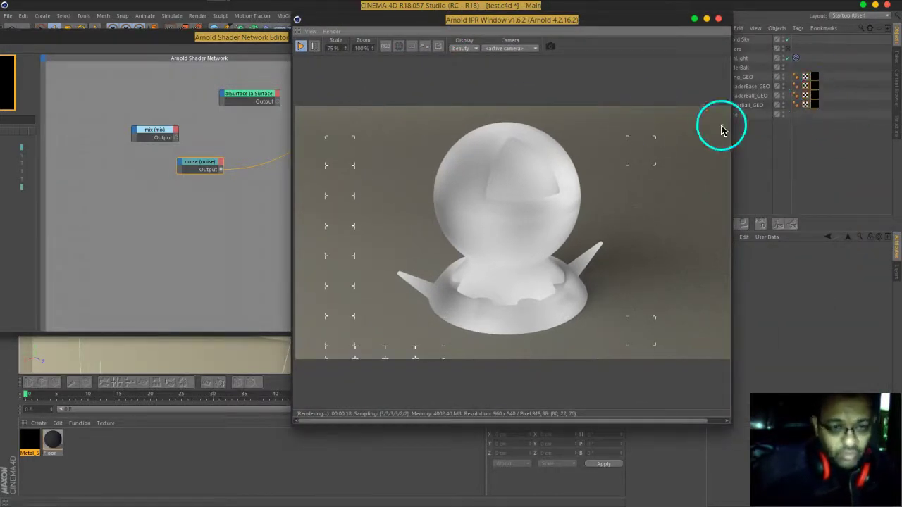
{"action": "left_click_drag", "start_coordinate": [513, 25], "coordinate": [636, 37]}
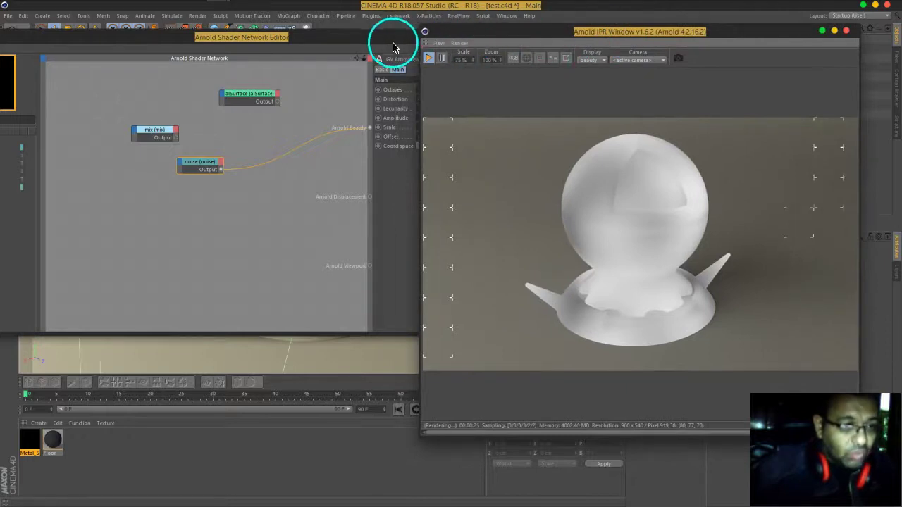
{"action": "left_click_drag", "start_coordinate": [393, 36], "coordinate": [364, 34]}
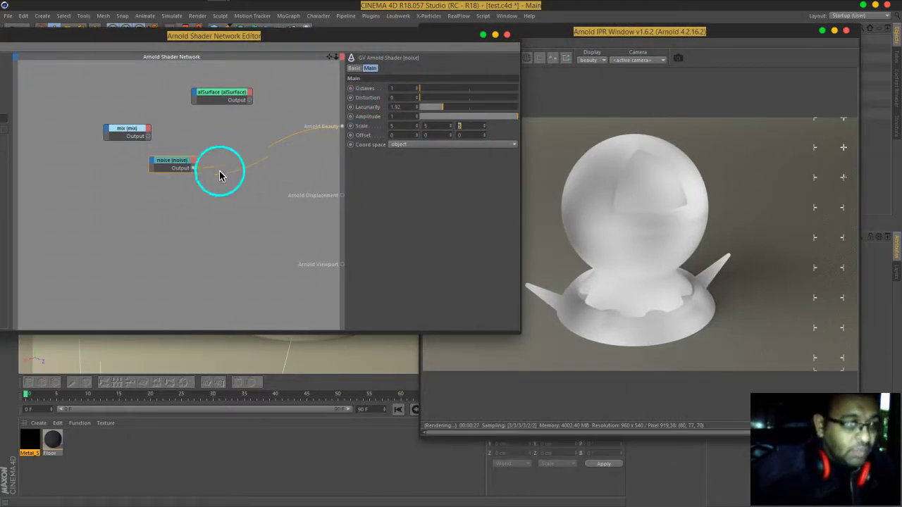
Step: Connect the noise output to the mix node's Mix input and the mix output to Arnold Beauty
{"action": "left_click_drag", "start_coordinate": [193, 169], "coordinate": [108, 129]}
{"action": "left_click", "coordinate": [108, 129]}
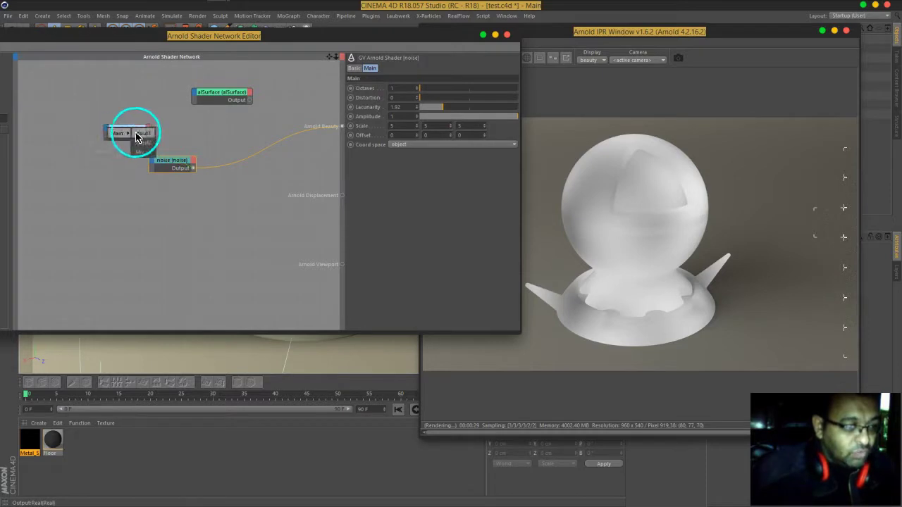
{"action": "left_click", "coordinate": [147, 156]}
{"action": "left_click_drag", "start_coordinate": [169, 141], "coordinate": [346, 130]}
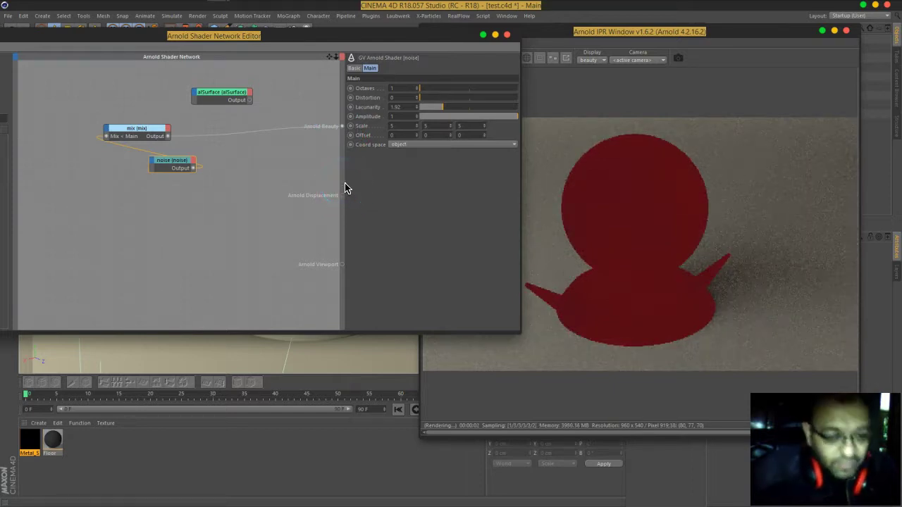
Step: Place the noise node to the left of the mix node and set the noise Scale to 8 on all three axes
{"action": "left_click_drag", "start_coordinate": [169, 161], "coordinate": [112, 157]}
{"action": "left_click_drag", "start_coordinate": [134, 132], "coordinate": [201, 137]}
{"action": "left_click", "coordinate": [115, 159]}
{"action": "left_click", "coordinate": [390, 115]}
{"action": "left_click", "coordinate": [407, 114]}
{"action": "left_click", "coordinate": [409, 125]}
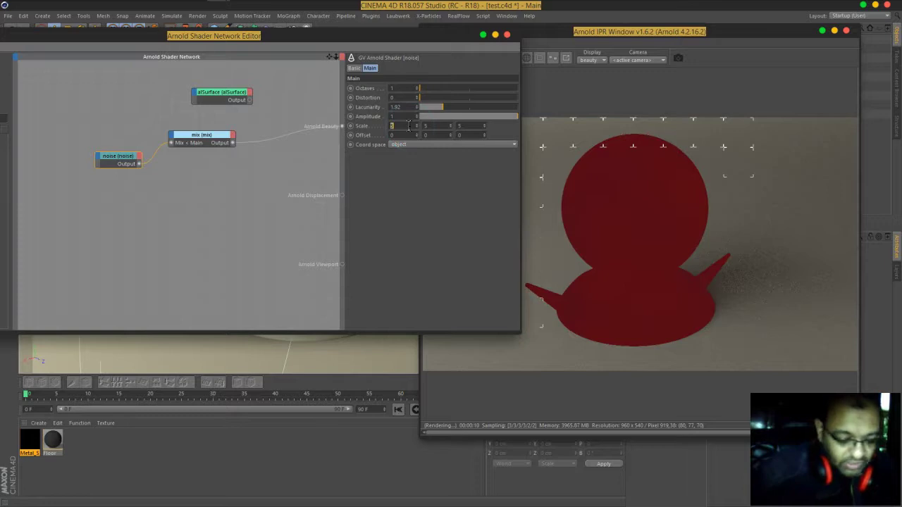
{"action": "type", "text": "5"}
{"action": "key", "text": "Tab"}
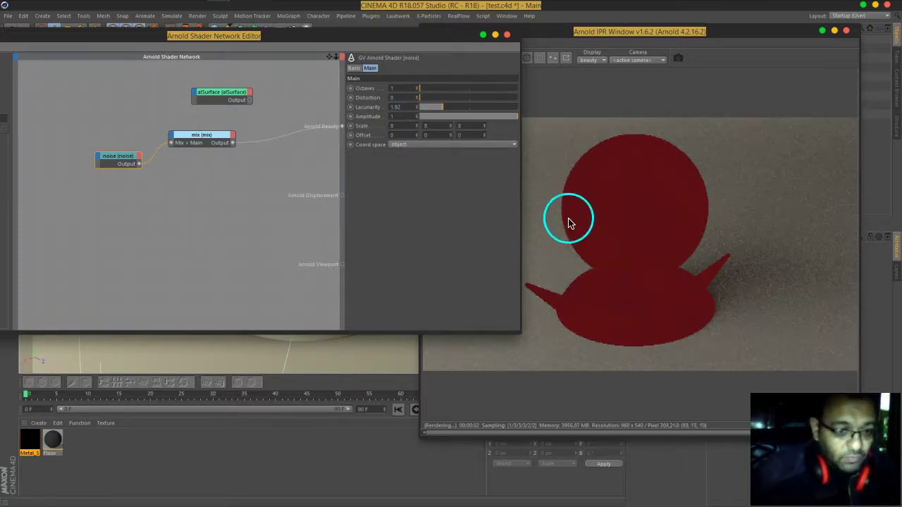
Step: Connect the mix output to alSurface's Diffuse Color input and the alSurface output to Arnold Beauty
{"action": "left_click", "coordinate": [203, 108]}
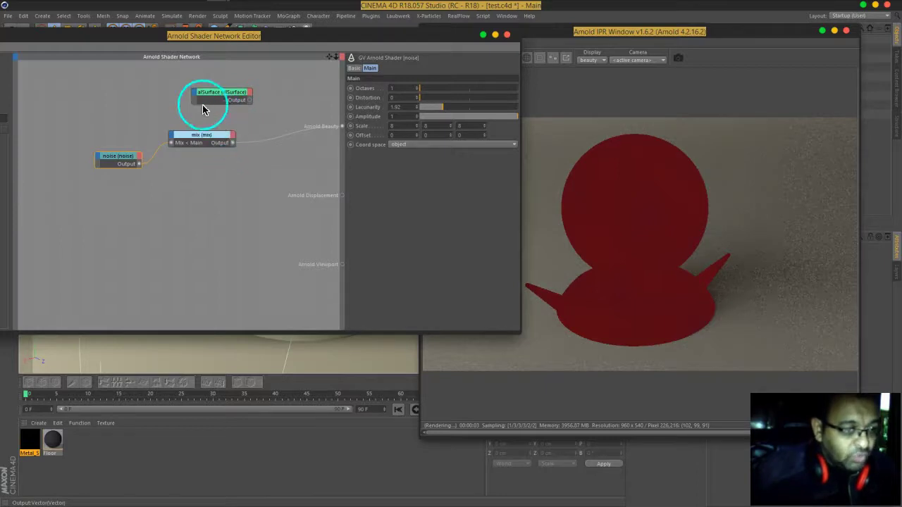
{"action": "left_click", "coordinate": [195, 99]}
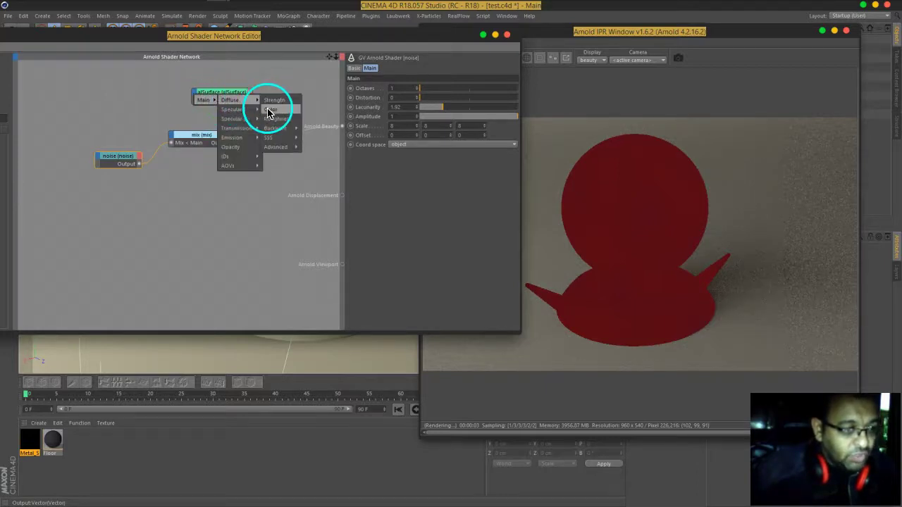
{"action": "left_click", "coordinate": [271, 109]}
{"action": "left_click_drag", "start_coordinate": [268, 107], "coordinate": [338, 130]}
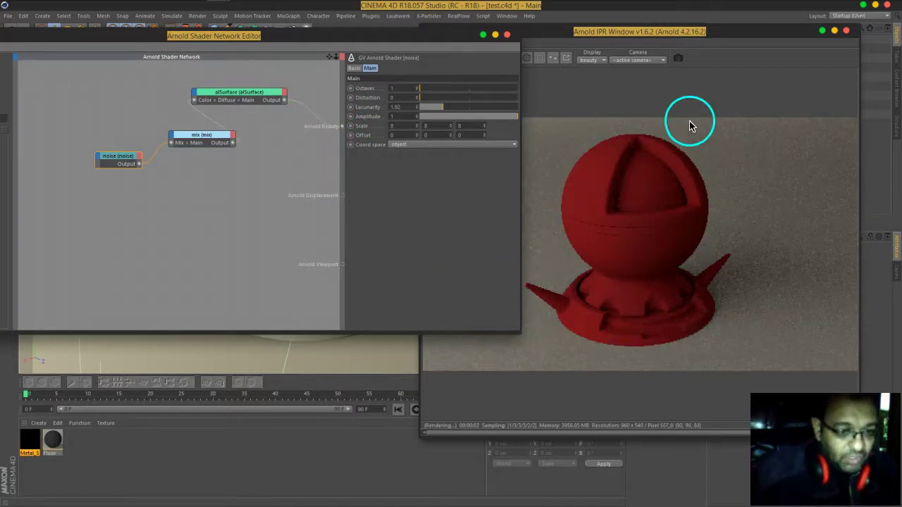
Step: Move the IPR window away from the scene object list and set the MainLight's exposure to 5
{"action": "left_click_drag", "start_coordinate": [660, 33], "coordinate": [431, 19]}
{"action": "left_click", "coordinate": [749, 58]}
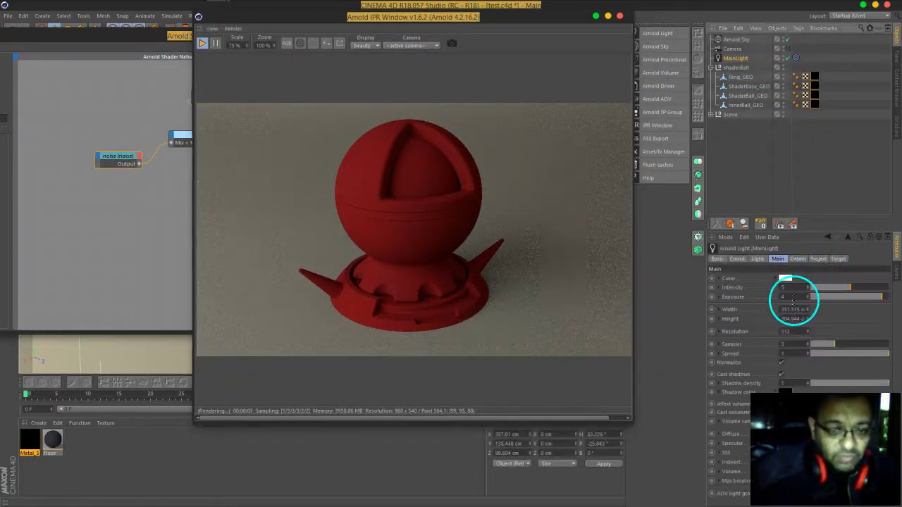
{"action": "left_click", "coordinate": [792, 298]}
{"action": "left_click_drag", "start_coordinate": [793, 315], "coordinate": [787, 298]}
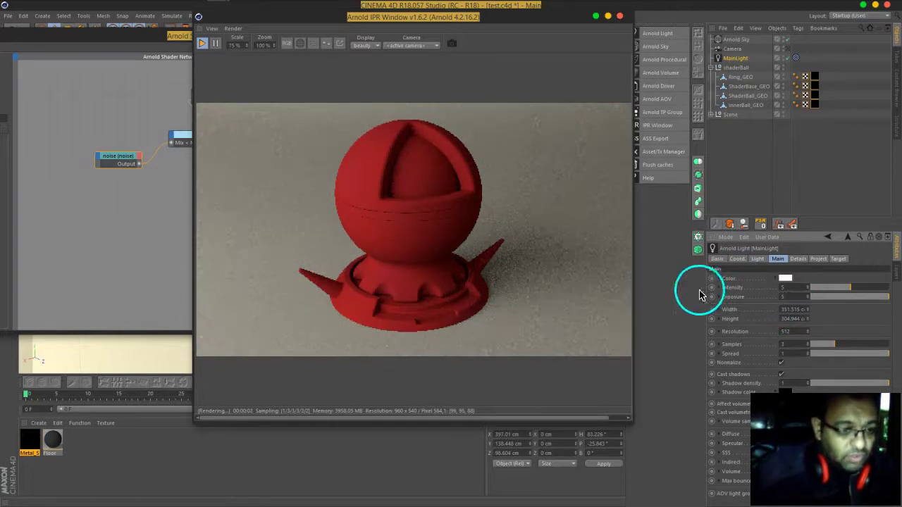
Step: Set the Arnold Sky's background intensity to 2.5 and toggle its Visible in diffuse option
{"action": "left_click", "coordinate": [735, 41]}
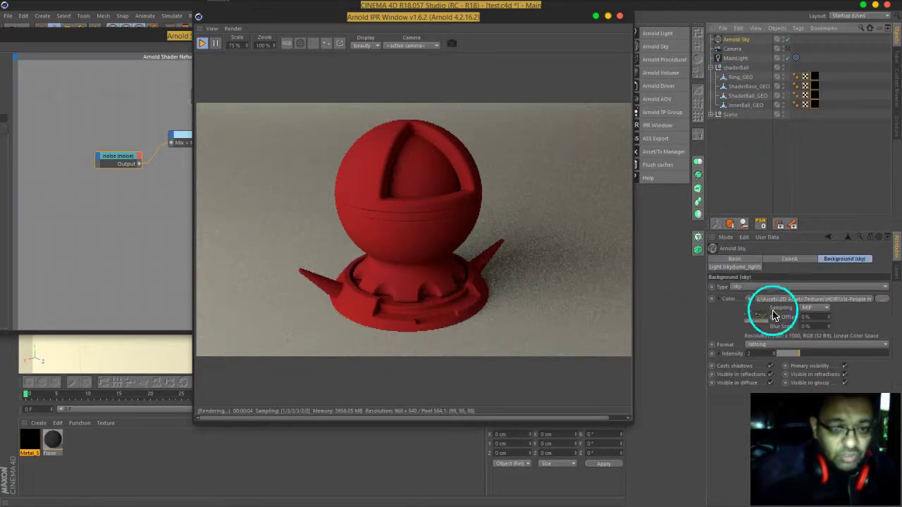
{"action": "left_click", "coordinate": [763, 354]}
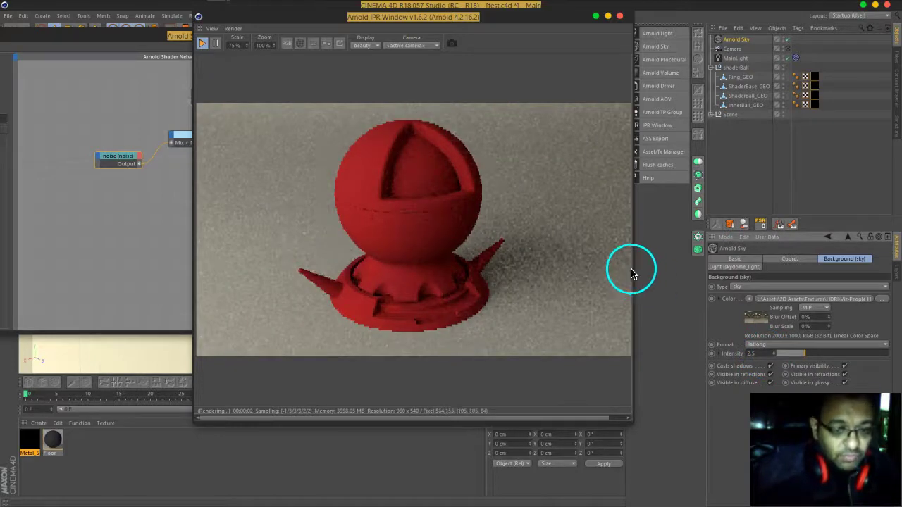
{"action": "left_click", "coordinate": [770, 384]}
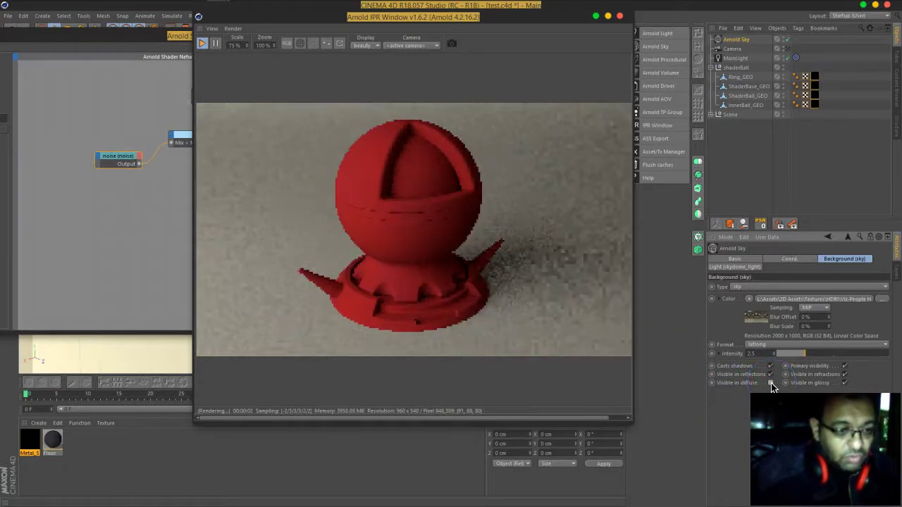
Step: Place the IPR window beside the shader network editor and shift the mix and noise nodes up and away from alSurface
{"action": "left_click", "coordinate": [469, 169]}
{"action": "left_click", "coordinate": [465, 45]}
{"action": "left_click_drag", "start_coordinate": [479, 20], "coordinate": [698, 32]}
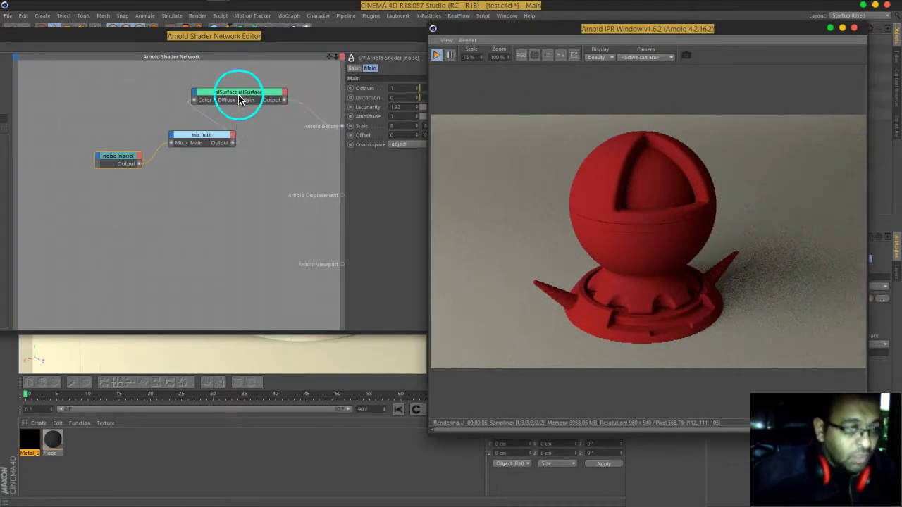
{"action": "left_click_drag", "start_coordinate": [204, 146], "coordinate": [172, 137]}
{"action": "left_click_drag", "start_coordinate": [120, 156], "coordinate": [105, 147]}
Step: Add a layer_color node below the mix node and connect its output to Arnold Beauty
{"action": "left_click_drag", "start_coordinate": [263, 36], "coordinate": [397, 42]}
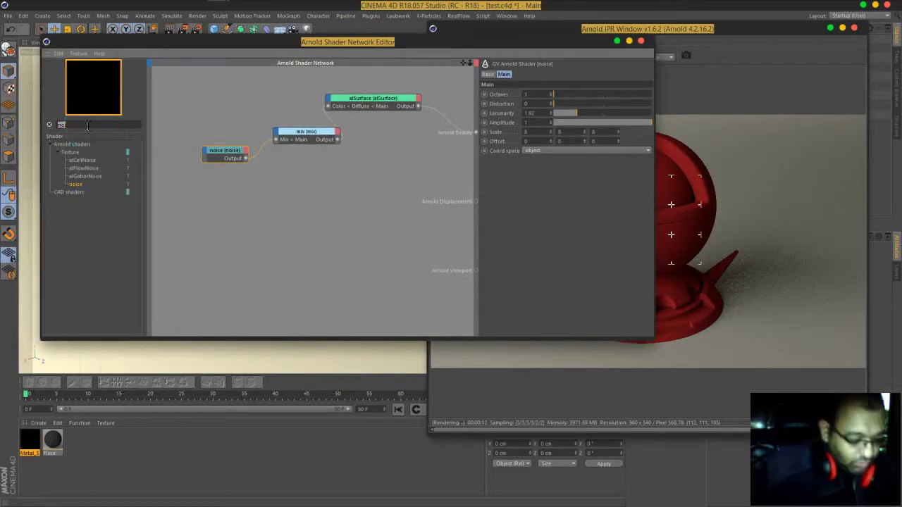
{"action": "key", "text": "BackSpace"}
{"action": "type", "text": "lay"}
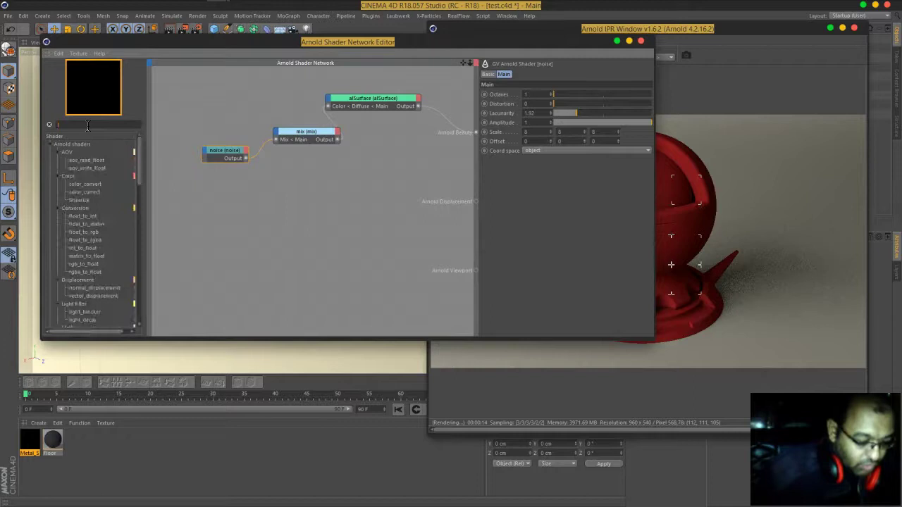
{"action": "left_click_drag", "start_coordinate": [91, 202], "coordinate": [346, 171]}
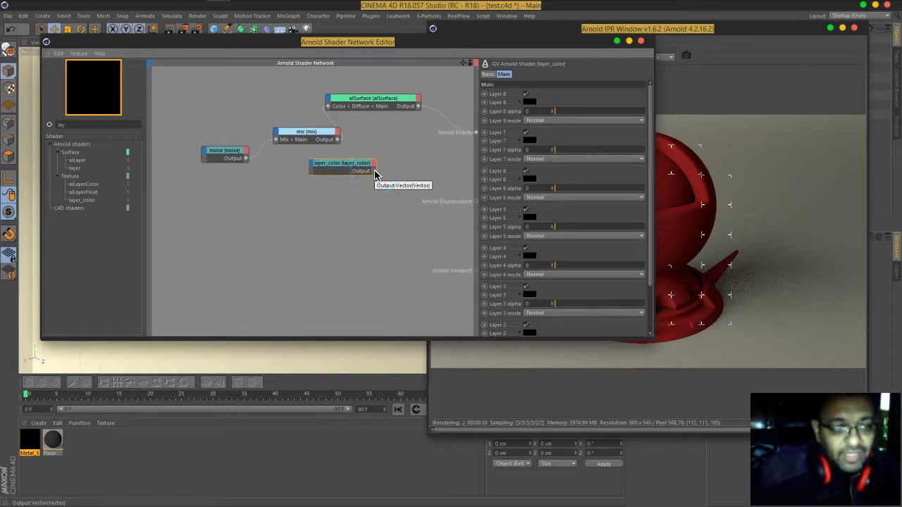
{"action": "left_click_drag", "start_coordinate": [374, 174], "coordinate": [477, 133]}
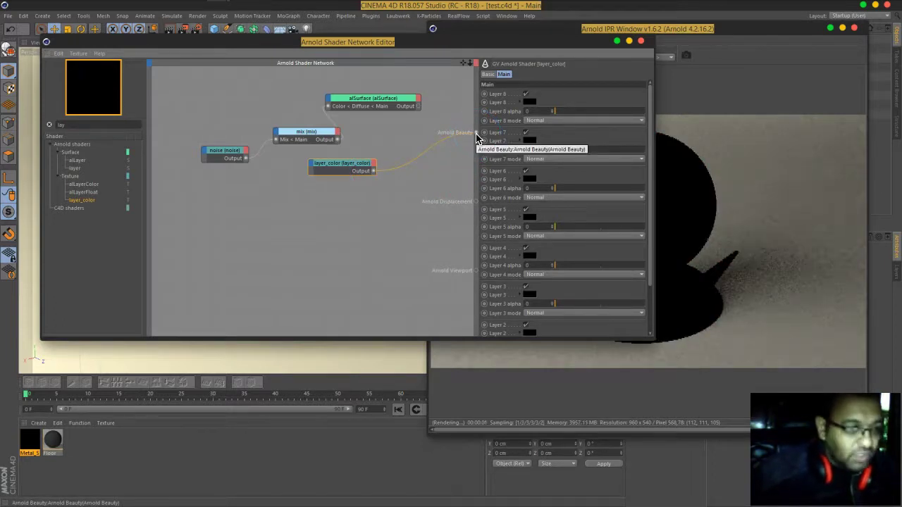
Step: Line up the mix and layer_color nodes in a row and rename the layer_color node Diff_Color
{"action": "left_click_drag", "start_coordinate": [296, 136], "coordinate": [291, 154]}
{"action": "left_click_drag", "start_coordinate": [355, 171], "coordinate": [399, 148]}
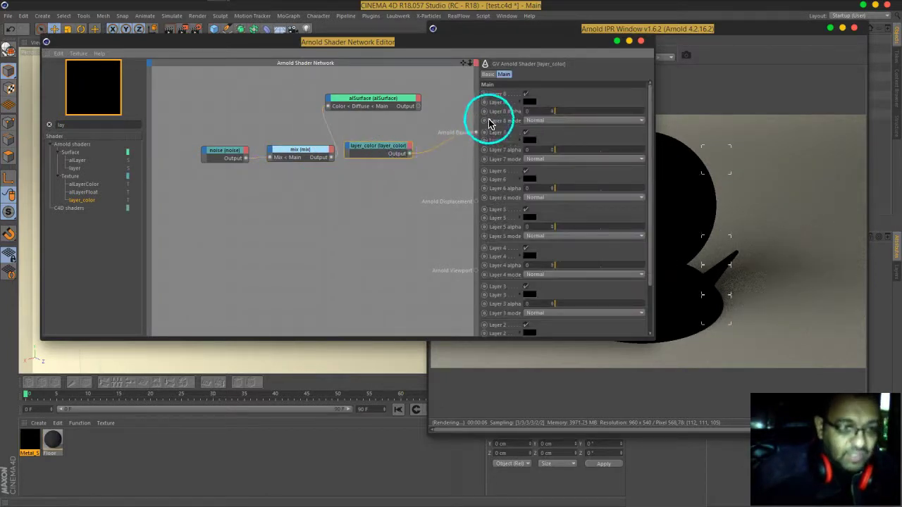
{"action": "left_click", "coordinate": [488, 74]}
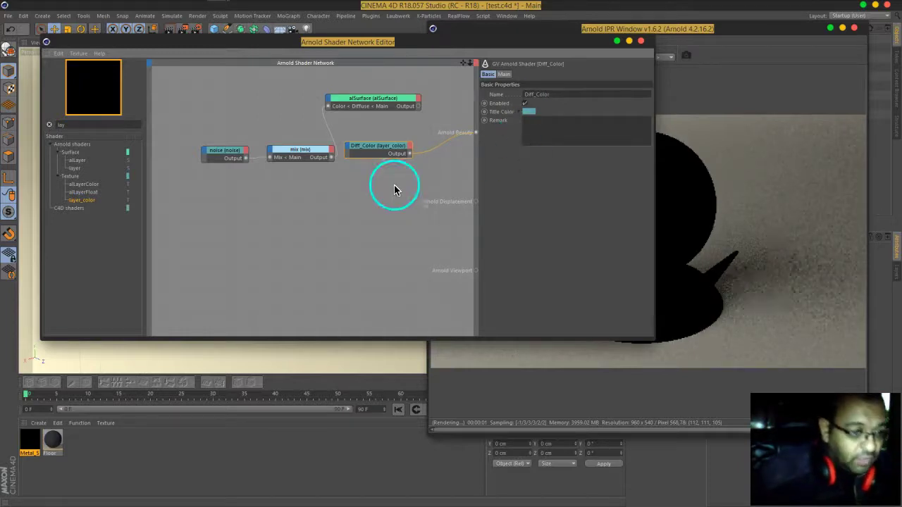
Step: Connect the mix output to Diff_Color's Layer 1 input and move the noise and mix nodes lower together
{"action": "left_click", "coordinate": [346, 146]}
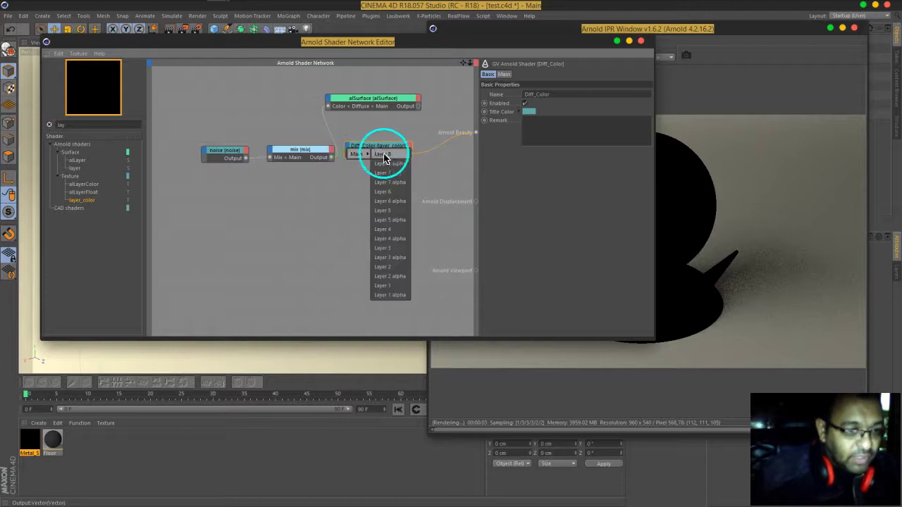
{"action": "left_click", "coordinate": [388, 282]}
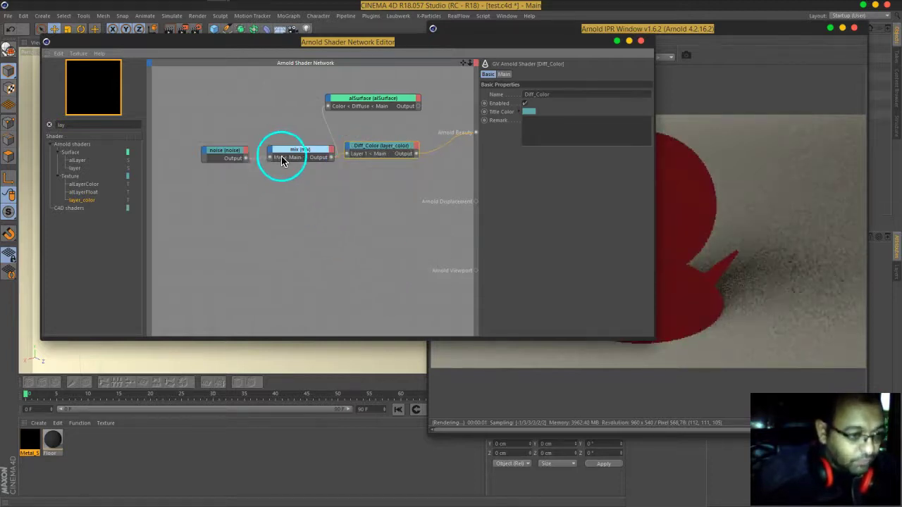
{"action": "left_click", "coordinate": [221, 150]}
{"action": "left_click", "coordinate": [303, 158], "text": "shift"}
{"action": "left_click_drag", "start_coordinate": [303, 158], "coordinate": [287, 197]}
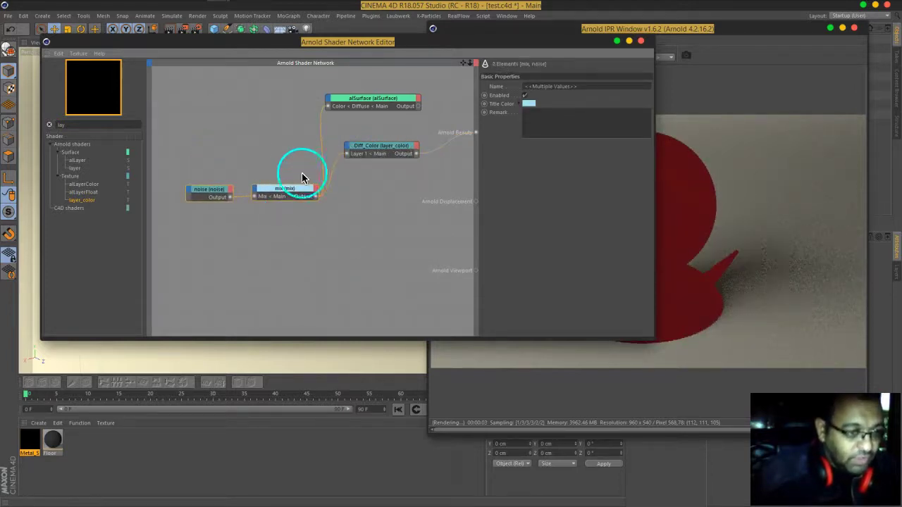
Step: Disconnect the mix output from alSurface's Diffuse Color input and move Diff_Color down closer to the mix node's level
{"action": "left_click_drag", "start_coordinate": [320, 132], "coordinate": [372, 185]}
{"action": "left_click_drag", "start_coordinate": [375, 151], "coordinate": [379, 172]}
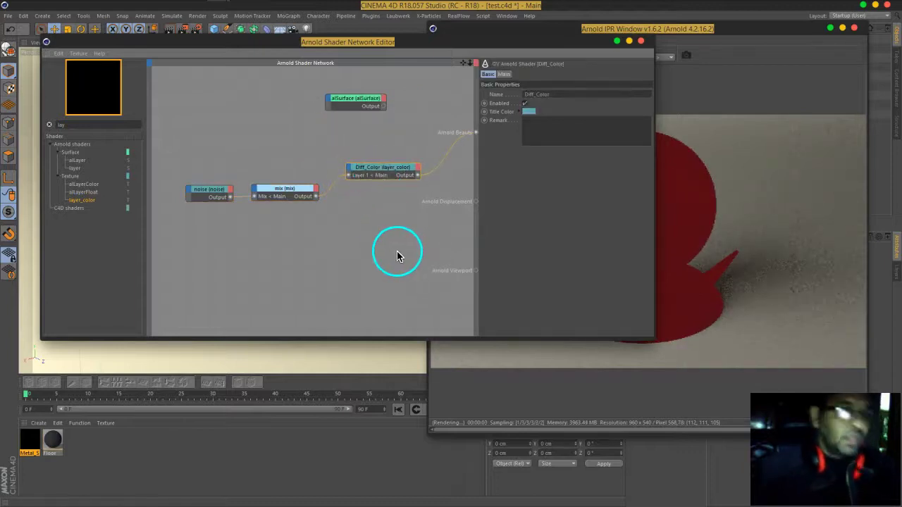
{"action": "left_click", "coordinate": [393, 233]}
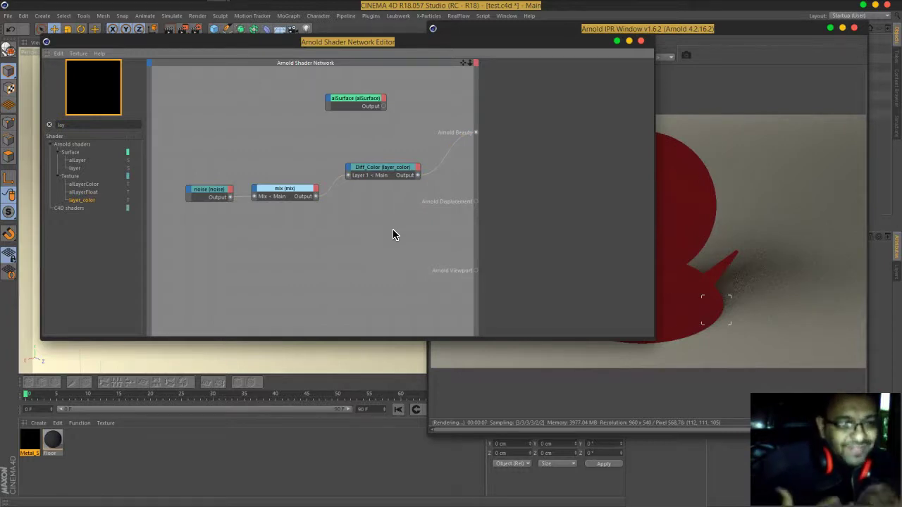
Step: Find the image shader by searching for "ima", add it above the mix node and open its texture file selection
{"action": "left_click", "coordinate": [72, 124]}
{"action": "type", "text": "ser"}
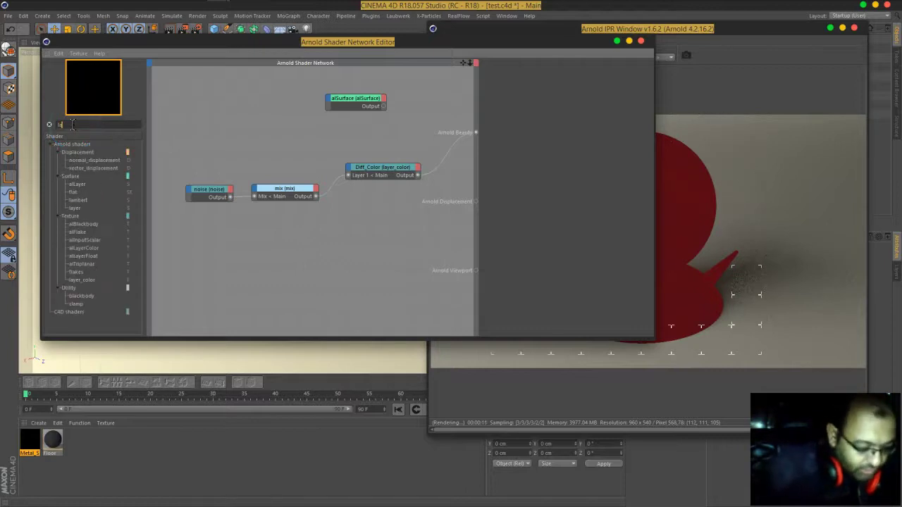
{"action": "key", "text": "BackSpace"}
{"action": "type", "text": "lay"}
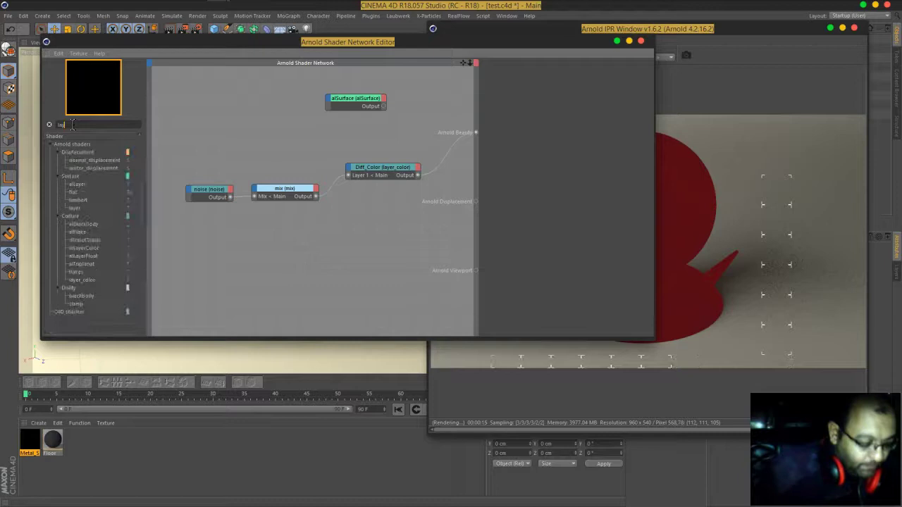
{"action": "key", "text": "BackSpace"}
{"action": "key", "text": "BackSpace"}
{"action": "key", "text": "BackSpace"}
{"action": "type", "text": "ima"}
{"action": "left_click_drag", "start_coordinate": [80, 161], "coordinate": [268, 155]}
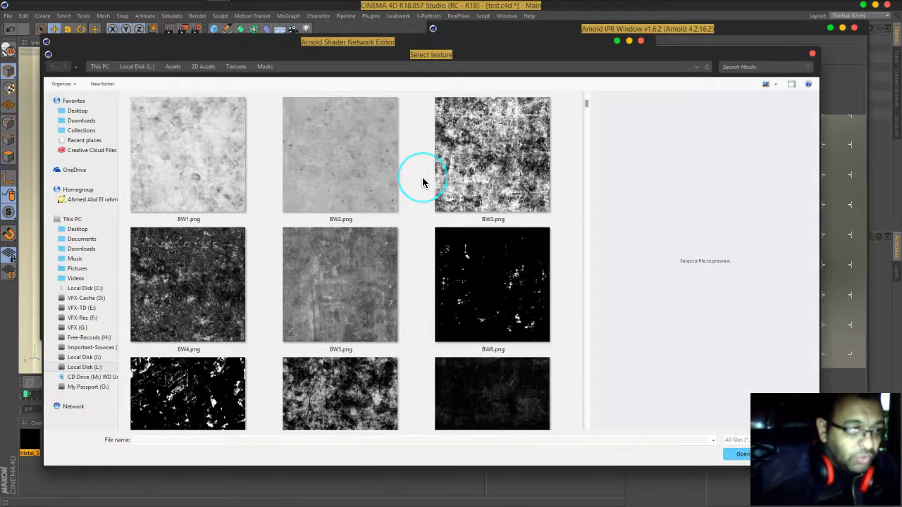
Step: Look through the black-and-white grunge, dirt and scratch textures in the Masks folder for a suitable mask
{"action": "scroll", "coordinate": [423, 182], "scroll_direction": "down", "scroll_amount": 5}
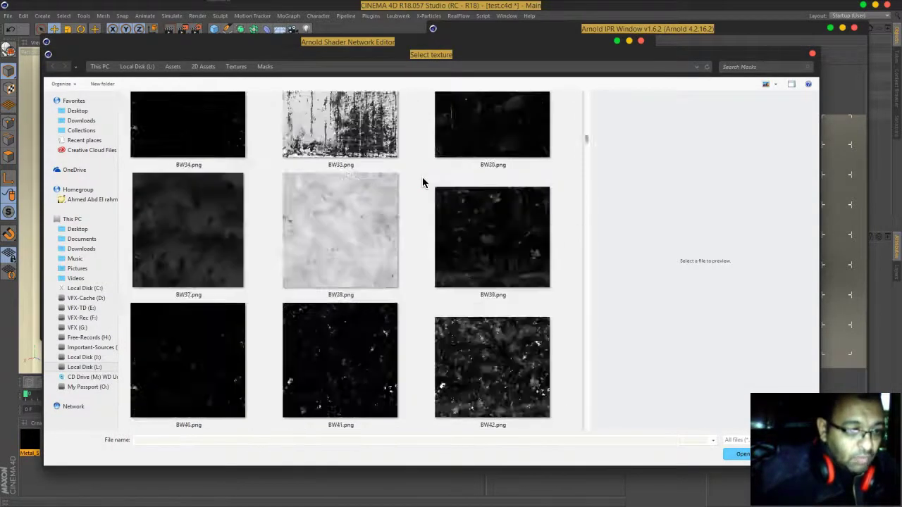
{"action": "scroll", "coordinate": [422, 182], "scroll_direction": "up", "scroll_amount": 5}
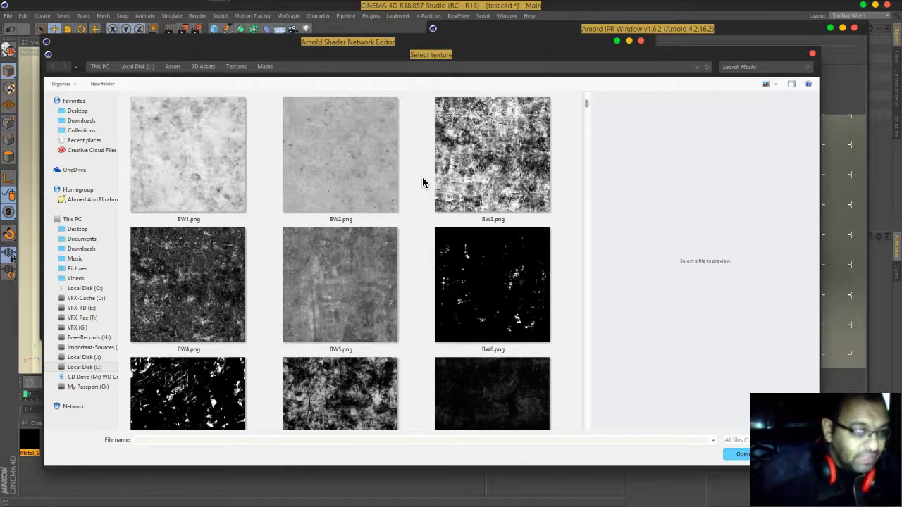
{"action": "scroll", "coordinate": [422, 183], "scroll_direction": "down", "scroll_amount": 5}
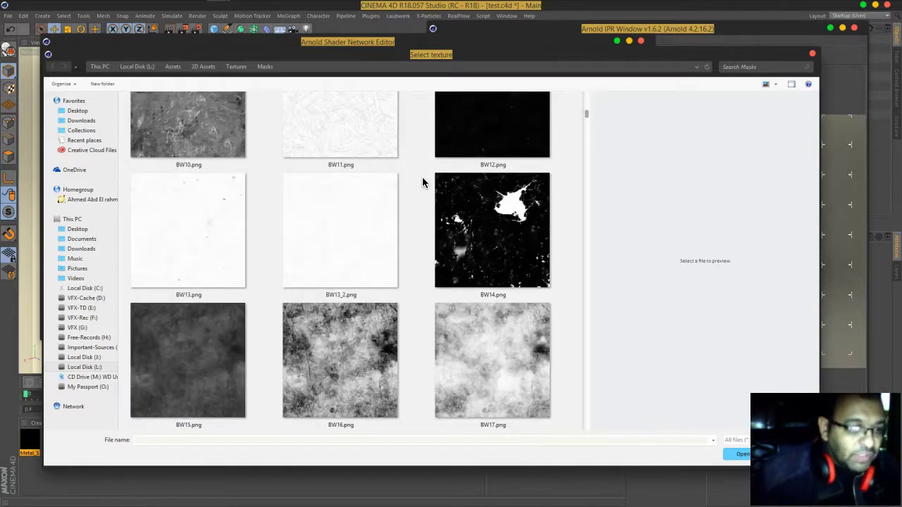
{"action": "scroll", "coordinate": [422, 182], "scroll_direction": "down", "scroll_amount": 20}
{"action": "scroll", "coordinate": [422, 183], "scroll_direction": "down", "scroll_amount": 10}
{"action": "scroll", "coordinate": [493, 303], "scroll_direction": "up", "scroll_amount": 8}
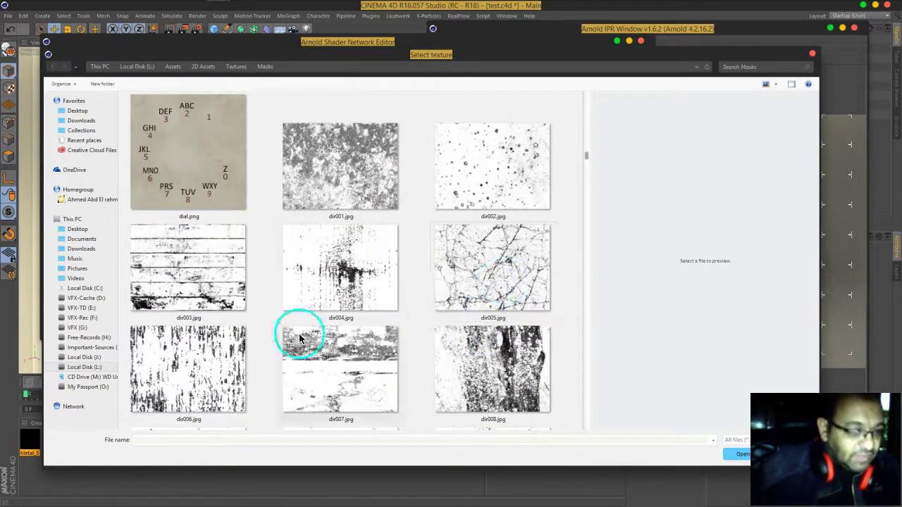
{"action": "scroll", "coordinate": [300, 338], "scroll_direction": "down", "scroll_amount": 3}
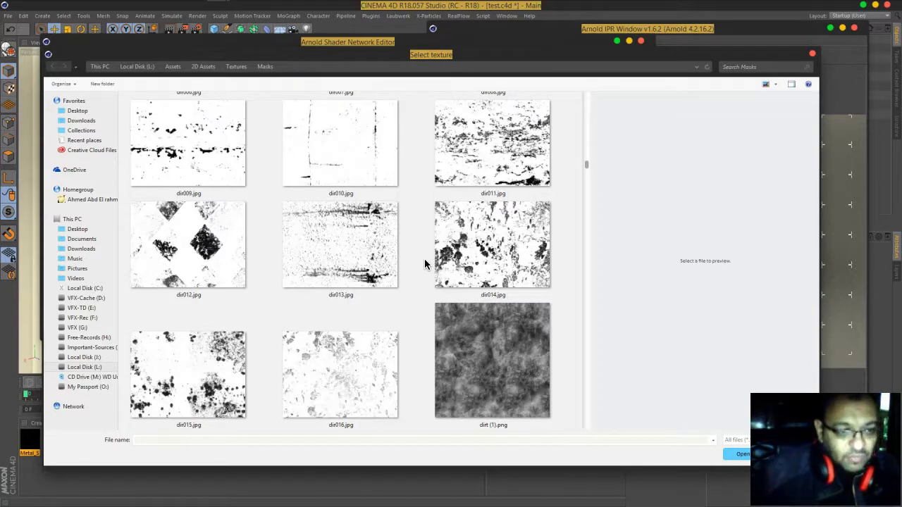
{"action": "scroll", "coordinate": [424, 264], "scroll_direction": "down", "scroll_amount": 10}
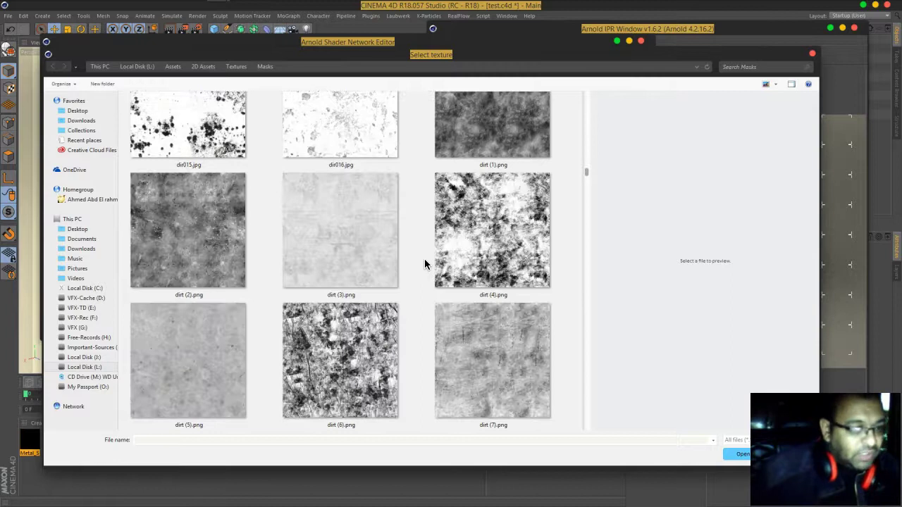
{"action": "scroll", "coordinate": [424, 264], "scroll_direction": "down", "scroll_amount": 10}
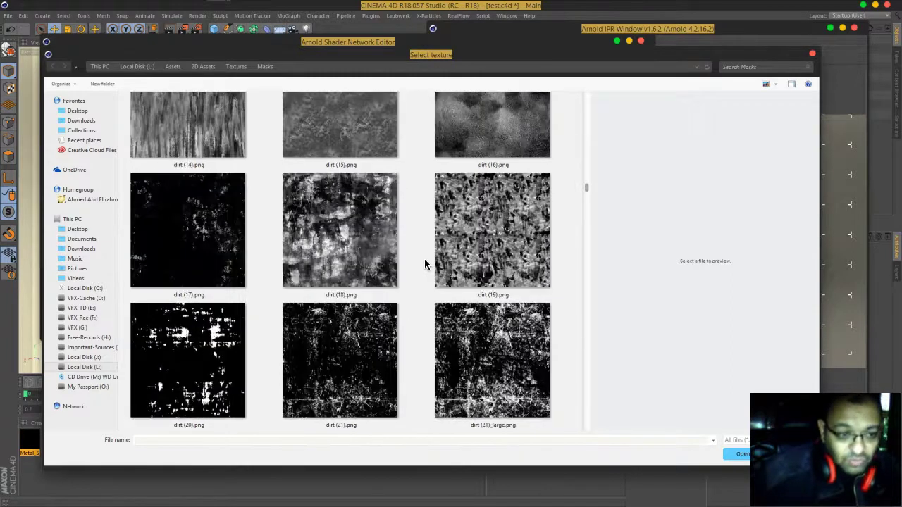
{"action": "scroll", "coordinate": [424, 264], "scroll_direction": "down", "scroll_amount": 10}
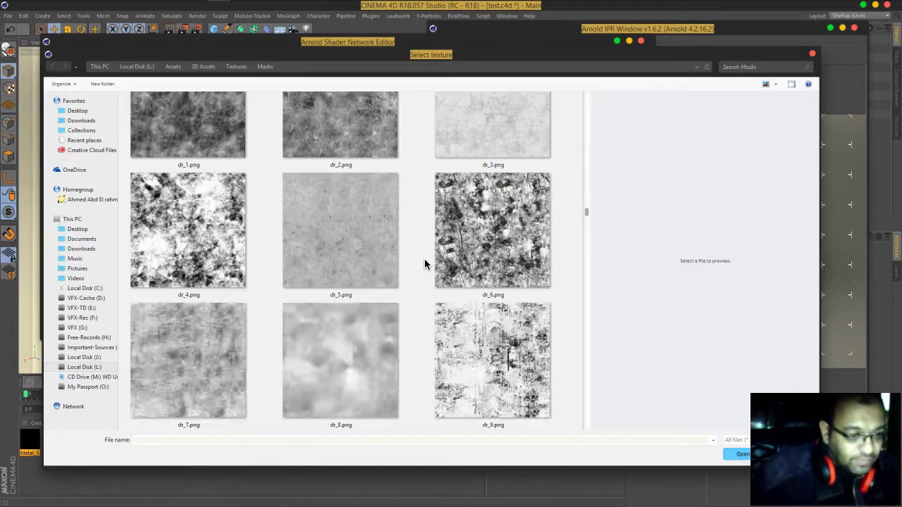
{"action": "scroll", "coordinate": [424, 264], "scroll_direction": "up", "scroll_amount": 10}
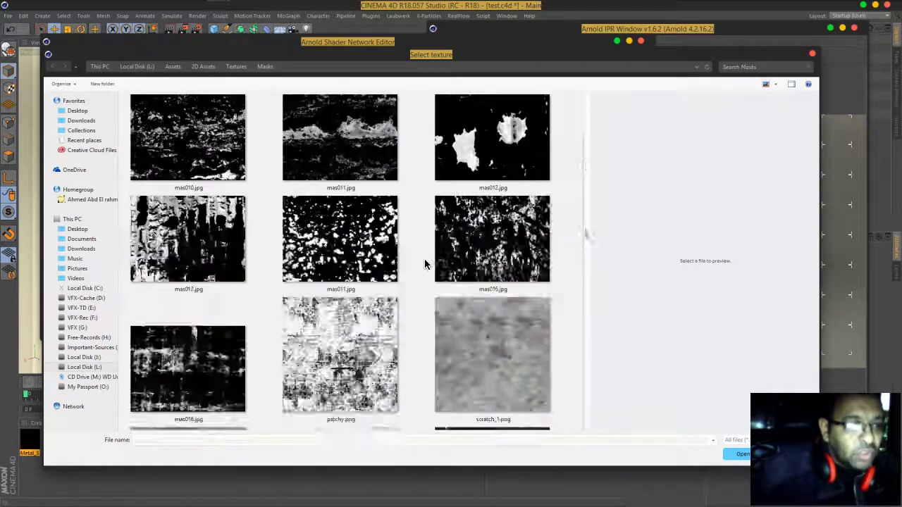
{"action": "scroll", "coordinate": [424, 264], "scroll_direction": "down", "scroll_amount": 8}
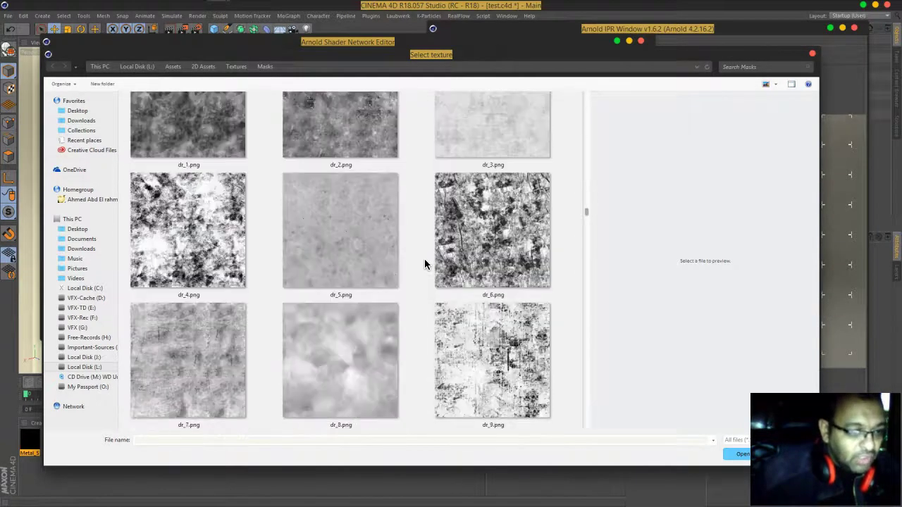
{"action": "scroll", "coordinate": [424, 264], "scroll_direction": "down", "scroll_amount": 3}
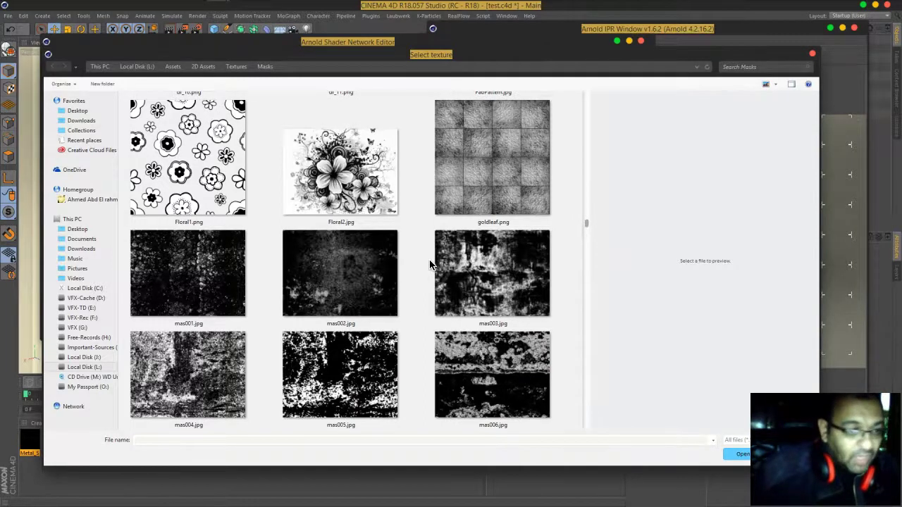
{"action": "scroll", "coordinate": [373, 262], "scroll_direction": "up", "scroll_amount": 2}
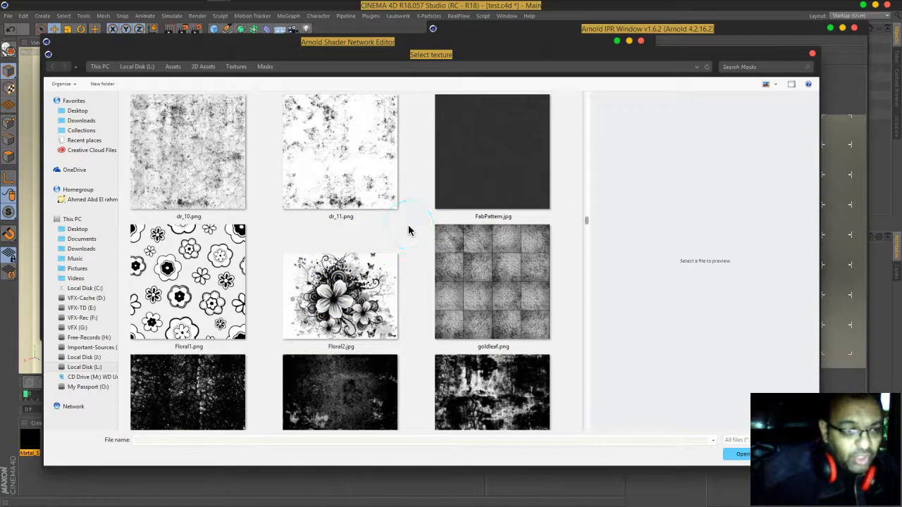
{"action": "scroll", "coordinate": [272, 264], "scroll_direction": "down", "scroll_amount": 6}
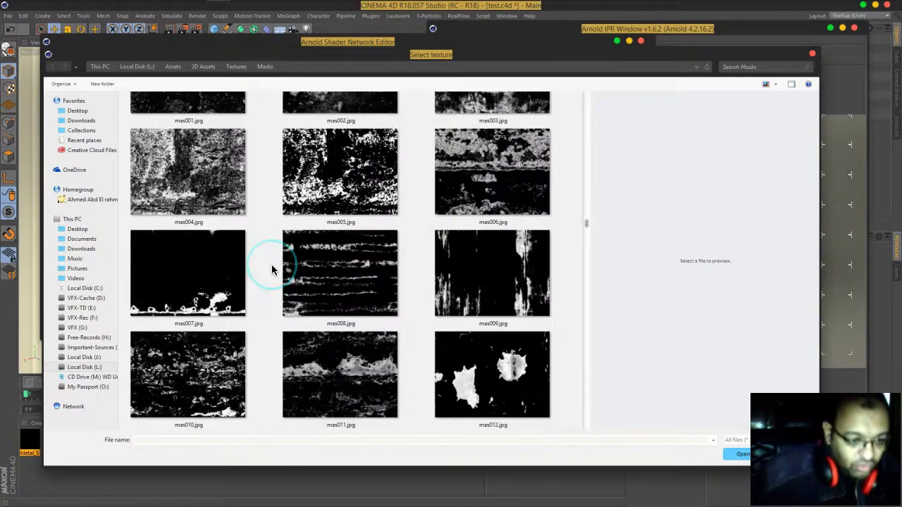
{"action": "scroll", "coordinate": [271, 270], "scroll_direction": "down", "scroll_amount": 10}
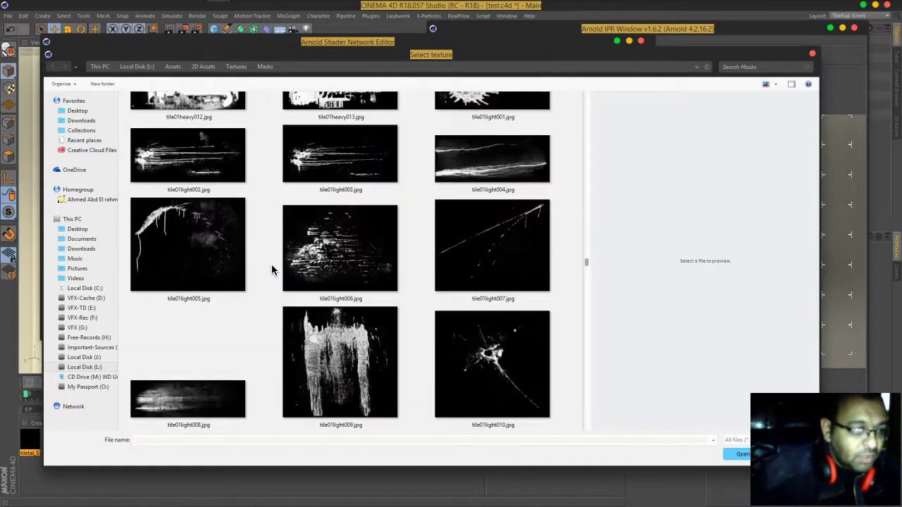
{"action": "scroll", "coordinate": [272, 268], "scroll_direction": "up", "scroll_amount": 15}
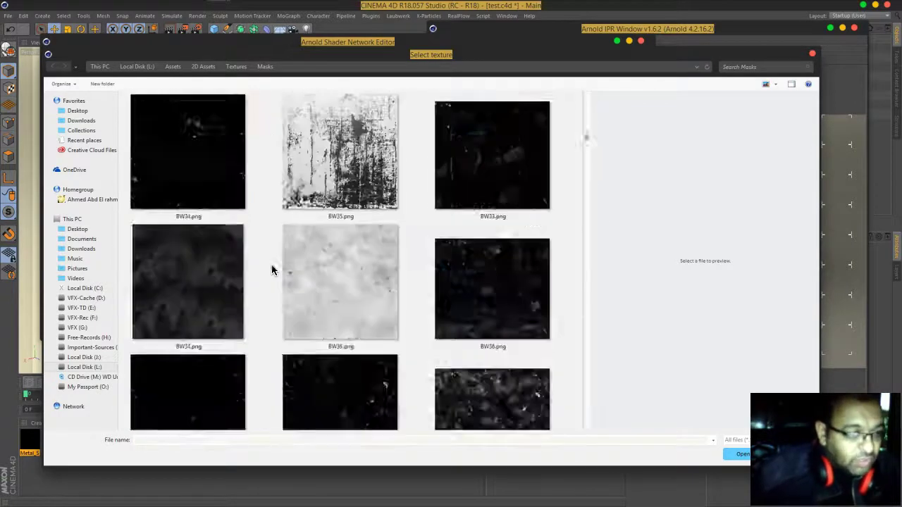
{"action": "scroll", "coordinate": [272, 262], "scroll_direction": "down", "scroll_amount": 2}
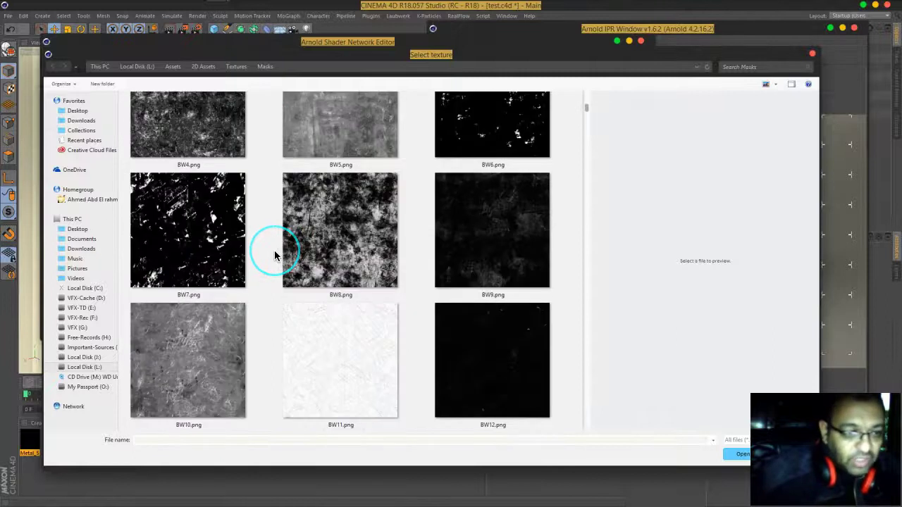
{"action": "scroll", "coordinate": [275, 251], "scroll_direction": "down", "scroll_amount": 6}
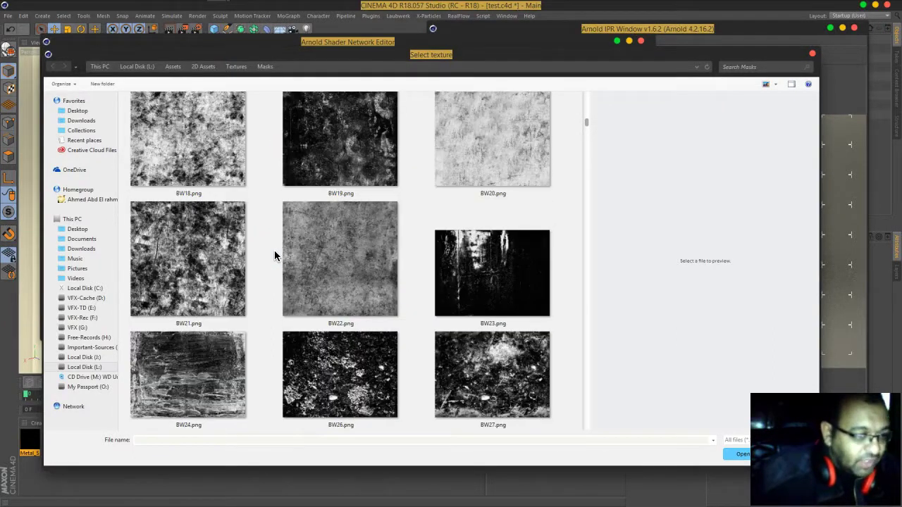
{"action": "scroll", "coordinate": [275, 257], "scroll_direction": "down", "scroll_amount": 2}
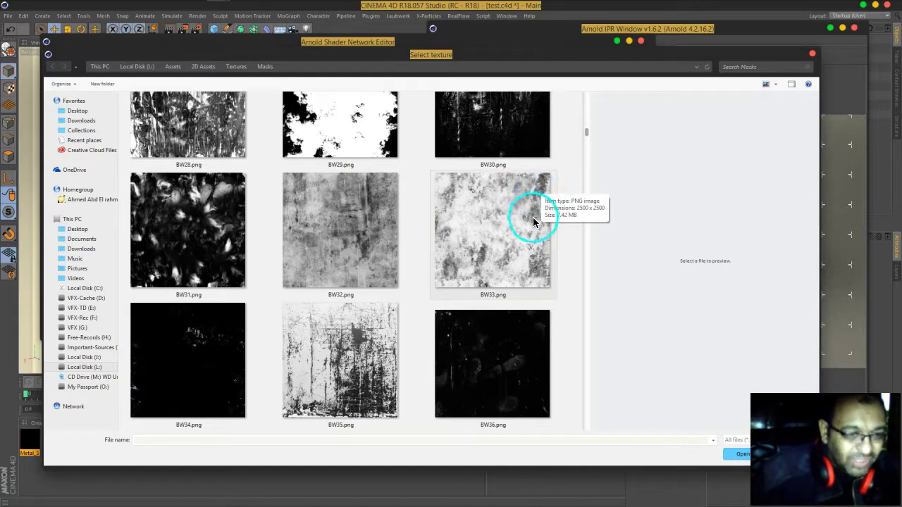
{"action": "scroll", "coordinate": [390, 220], "scroll_direction": "down", "scroll_amount": 3}
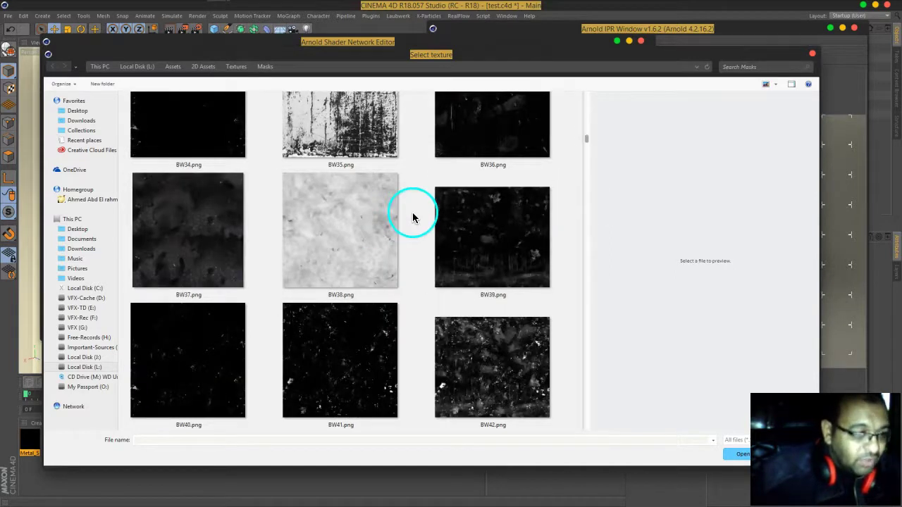
Step: Preview BW38.png, load dir016.jpg into the image shader instead, and accept copying it to the project location
{"action": "left_click", "coordinate": [363, 238]}
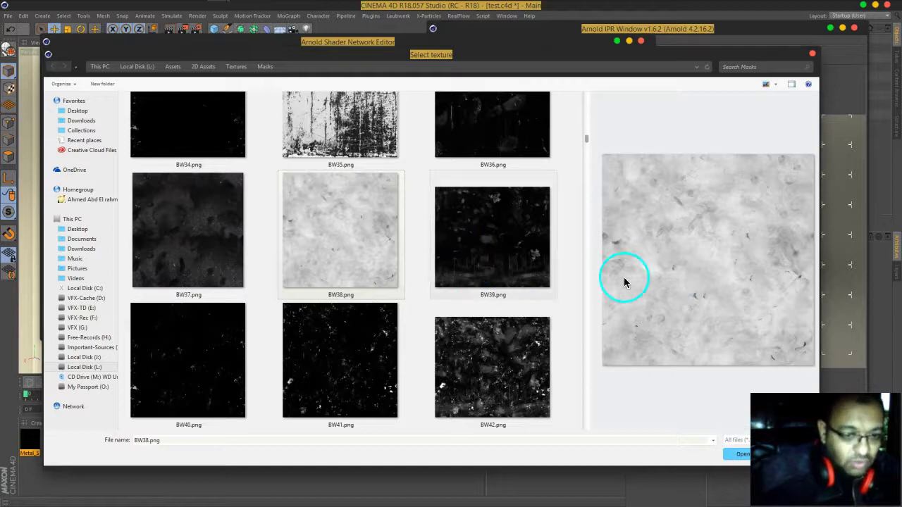
{"action": "scroll", "coordinate": [493, 312], "scroll_direction": "down", "scroll_amount": 3}
{"action": "scroll", "coordinate": [445, 288], "scroll_direction": "down", "scroll_amount": 10}
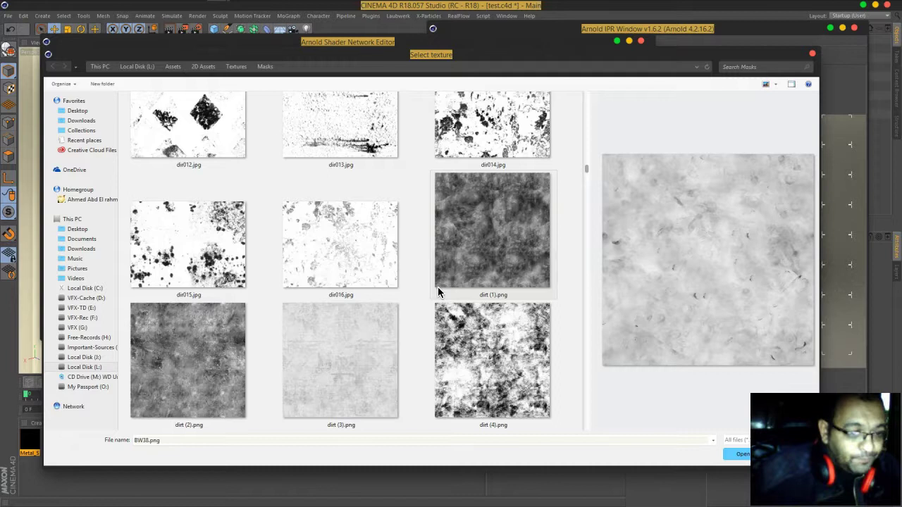
{"action": "left_click", "coordinate": [363, 268]}
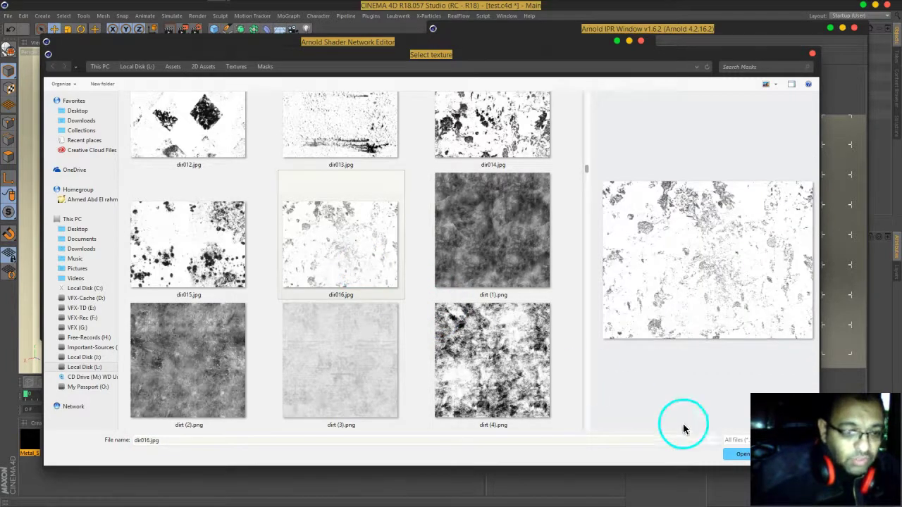
{"action": "left_click", "coordinate": [739, 454]}
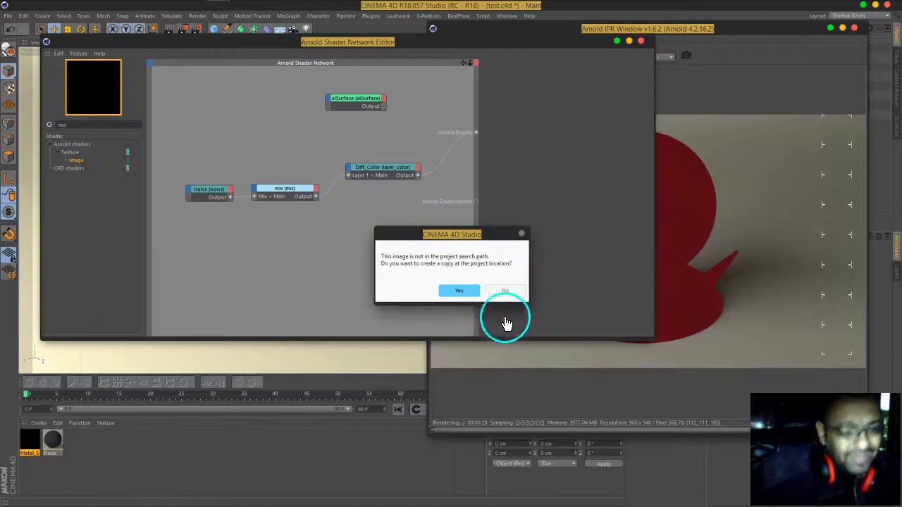
{"action": "left_click", "coordinate": [458, 290]}
Step: Connect the image node's output to Arnold Beauty and show the node's image attributes beside the render
{"action": "left_click_drag", "start_coordinate": [266, 162], "coordinate": [475, 137]}
{"action": "left_click_drag", "start_coordinate": [483, 42], "coordinate": [365, 43]}
{"action": "left_click", "coordinate": [417, 75]}
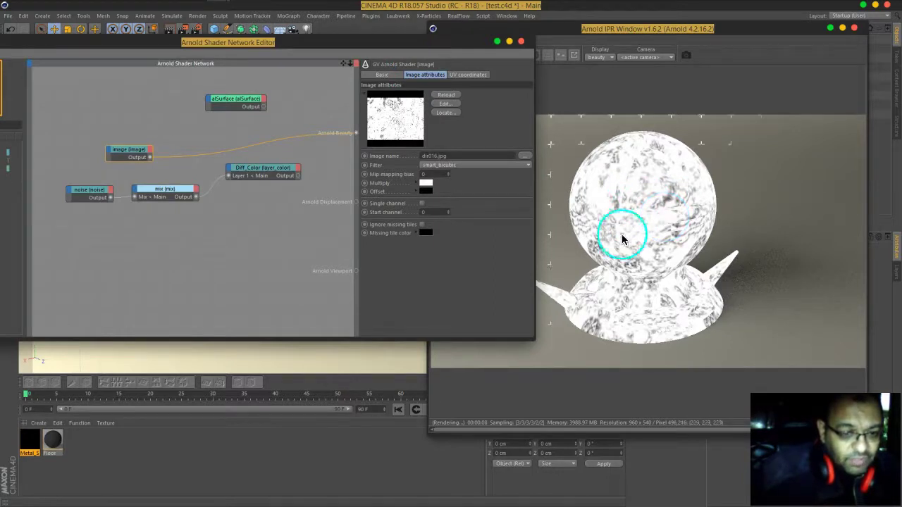
Step: Replace the image node's texture with BW1_1.png from the project's tex folder
{"action": "left_click", "coordinate": [525, 156]}
{"action": "left_click", "coordinate": [447, 180]}
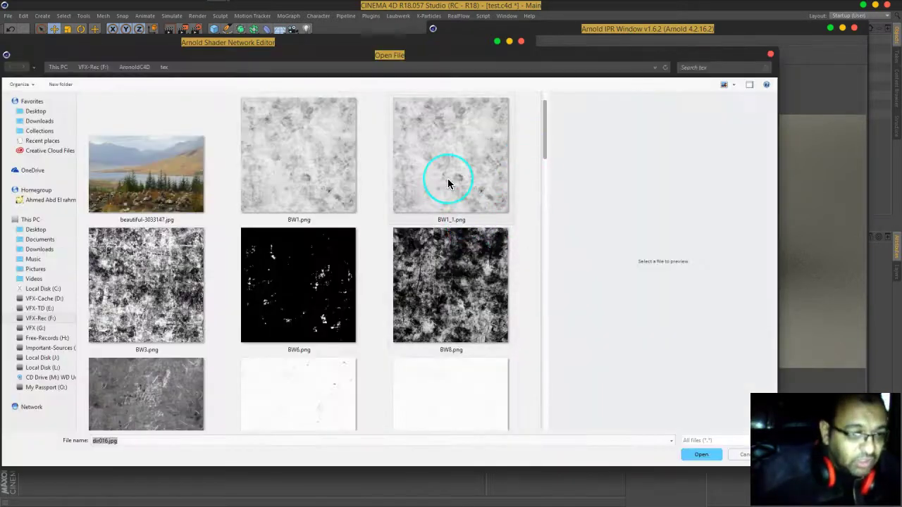
{"action": "left_click", "coordinate": [701, 452]}
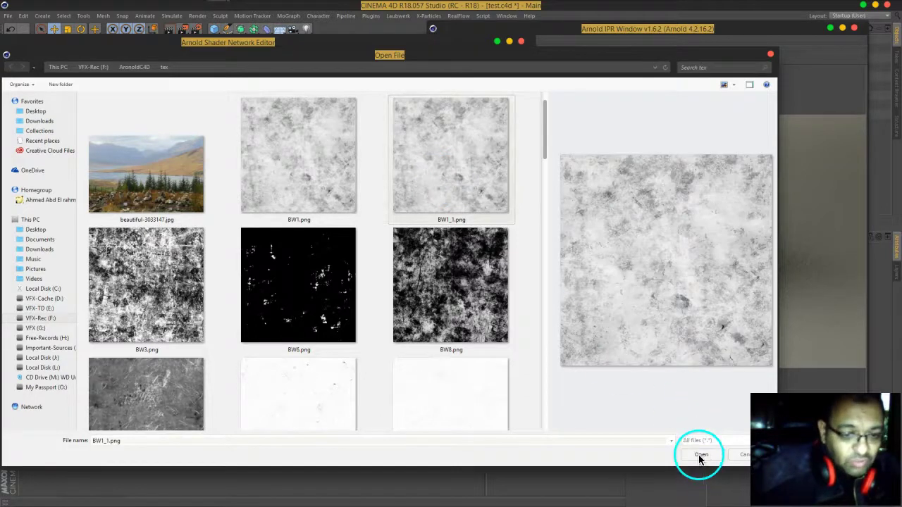
{"action": "left_click", "coordinate": [459, 292]}
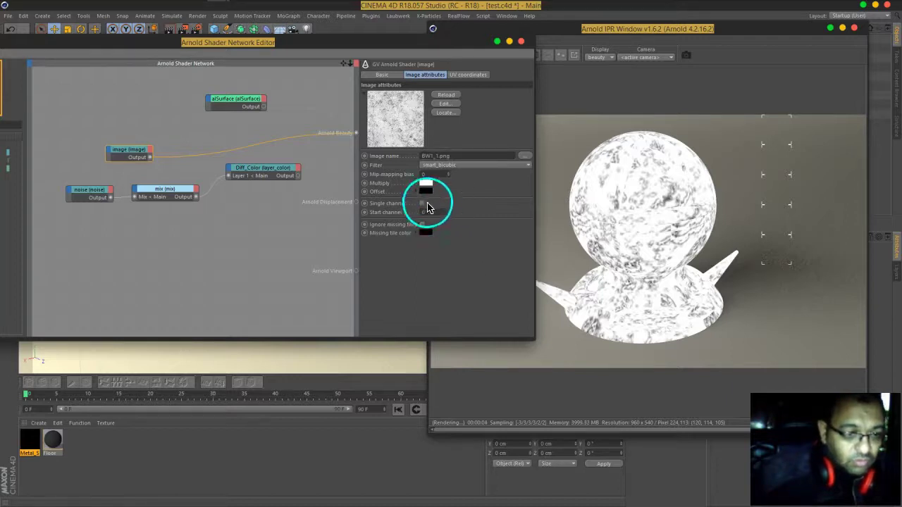
Step: Move the image node so it sits above the mix node, closer to Diff_Color
{"action": "left_click_drag", "start_coordinate": [211, 150], "coordinate": [124, 156]}
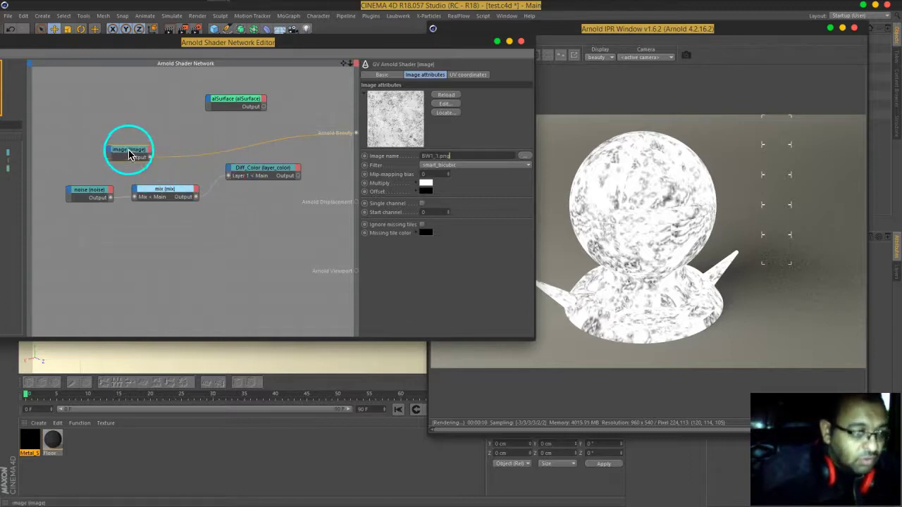
{"action": "left_click_drag", "start_coordinate": [129, 154], "coordinate": [186, 146]}
{"action": "left_click", "coordinate": [439, 156]}
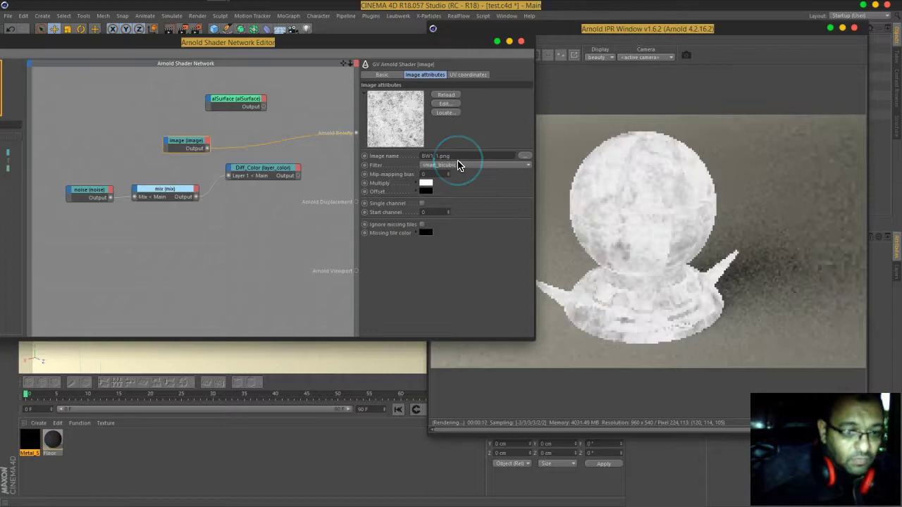
{"action": "left_click", "coordinate": [483, 179]}
Step: Set both Scale U and Scale V in the image node's UV coordinates to 2
{"action": "left_click", "coordinate": [466, 74]}
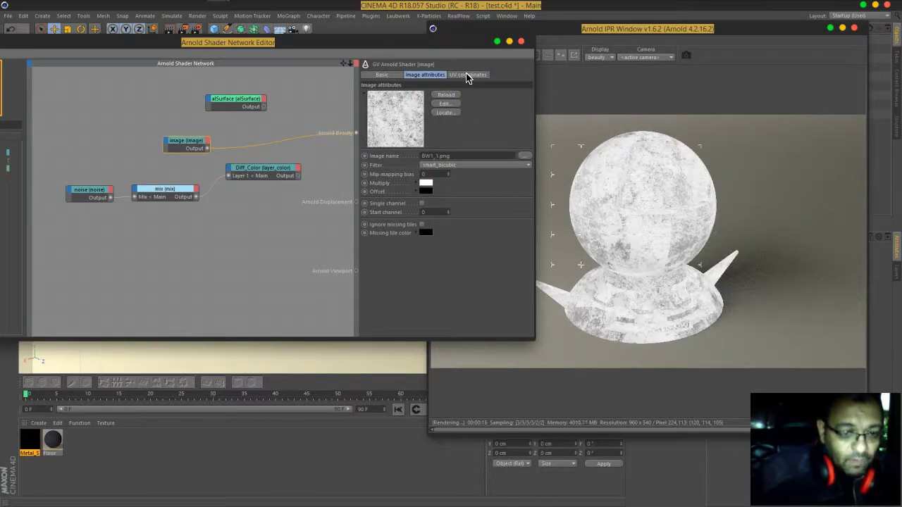
{"action": "left_click", "coordinate": [447, 95]}
{"action": "left_click", "coordinate": [465, 76]}
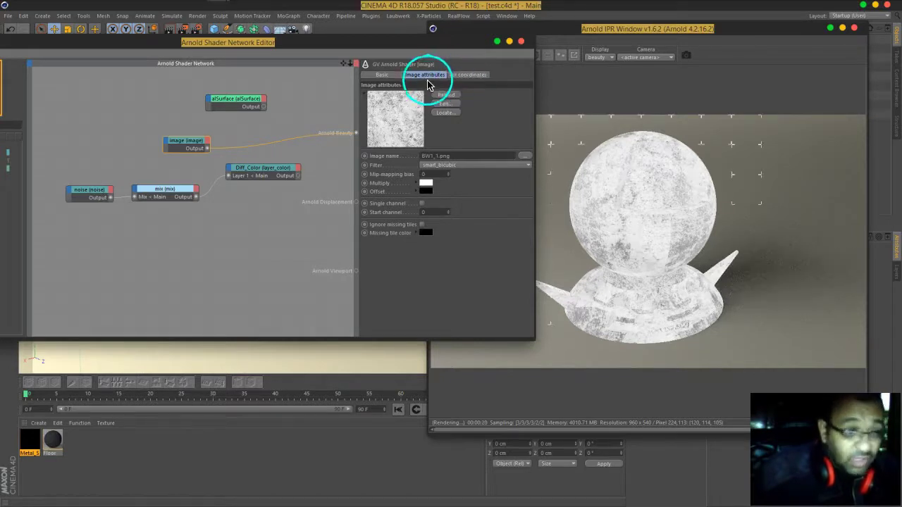
{"action": "left_click", "coordinate": [471, 75]}
{"action": "left_click", "coordinate": [413, 134]}
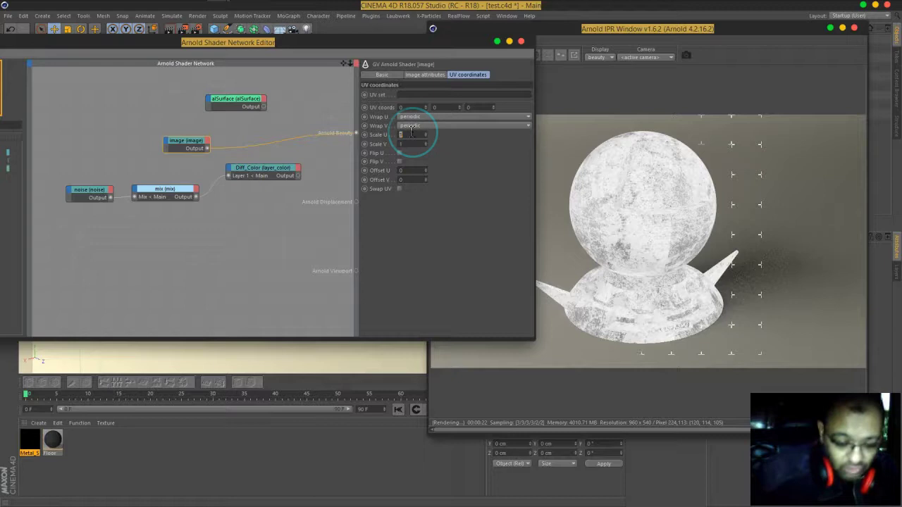
{"action": "type", "text": "2"}
{"action": "key", "text": "Return"}
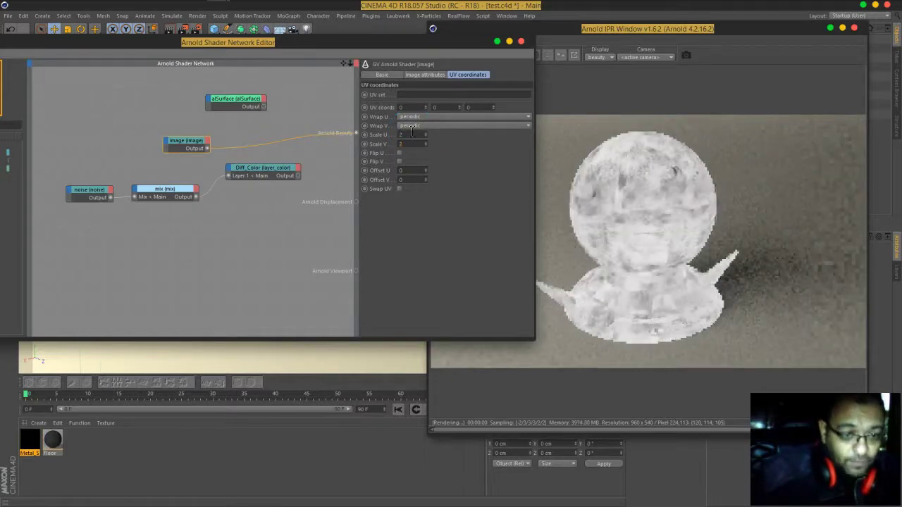
Step: Try Cubic projection on the Metal_Shader texture tags of all four shader ball parts, and restore UVW Mapping
{"action": "left_click_drag", "start_coordinate": [640, 29], "coordinate": [340, 44]}
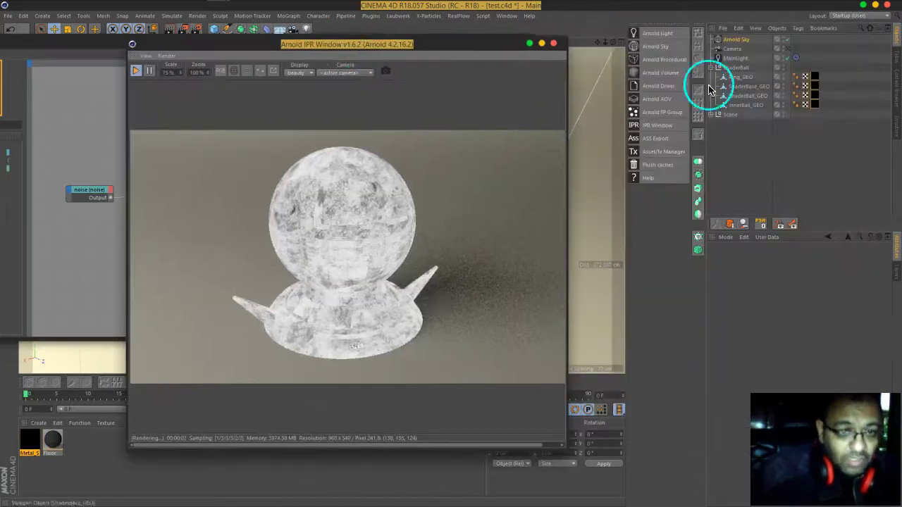
{"action": "left_click_drag", "start_coordinate": [846, 127], "coordinate": [813, 76]}
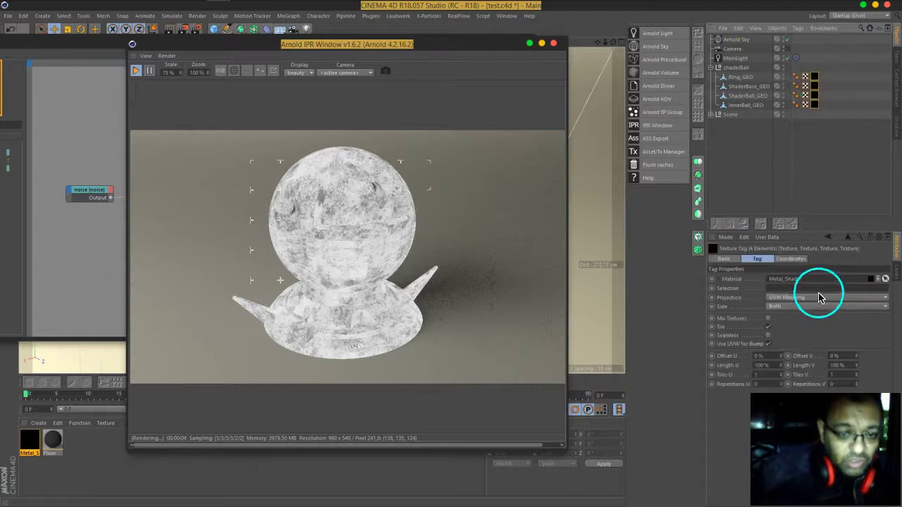
{"action": "left_click", "coordinate": [794, 299]}
{"action": "left_click", "coordinate": [783, 341]}
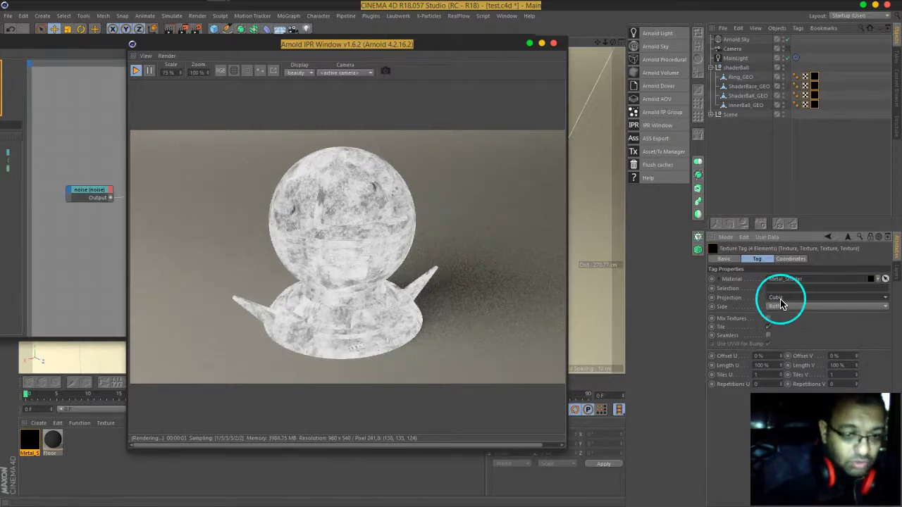
{"action": "left_click", "coordinate": [779, 304]}
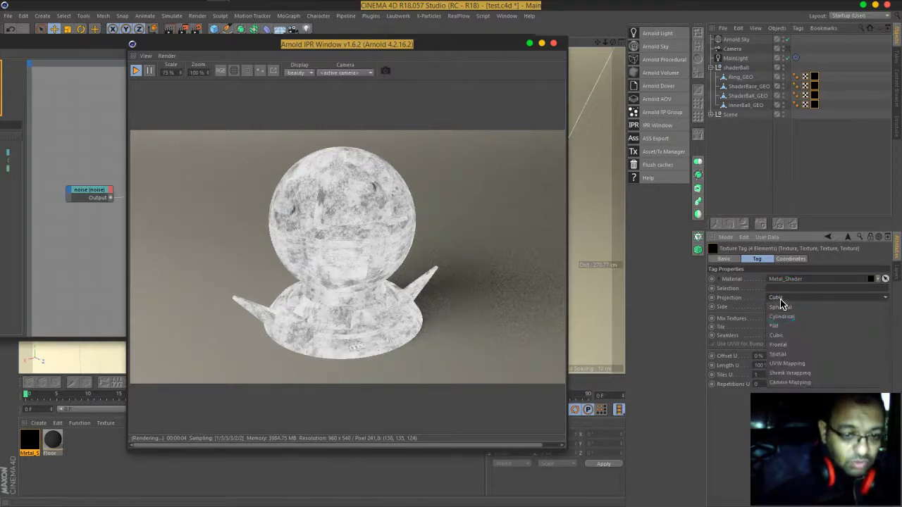
{"action": "left_click", "coordinate": [799, 364]}
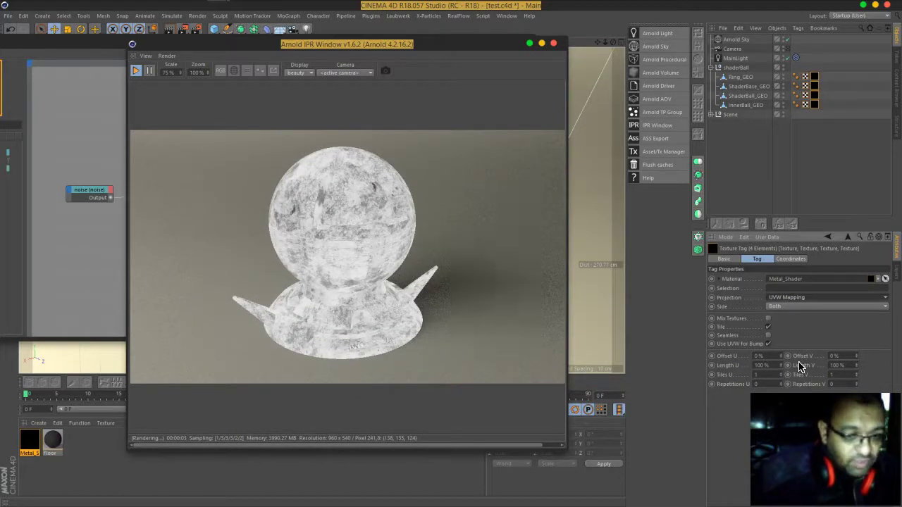
{"action": "left_click", "coordinate": [768, 335]}
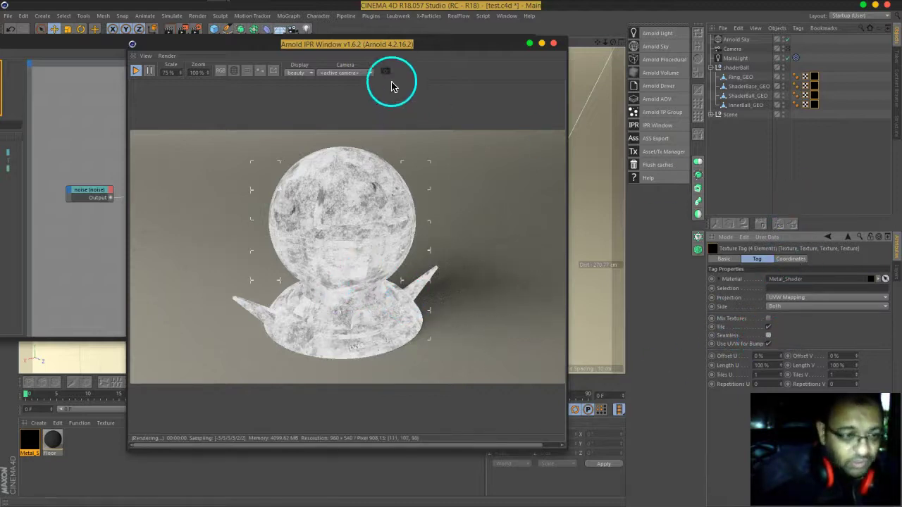
{"action": "left_click_drag", "start_coordinate": [388, 49], "coordinate": [688, 27]}
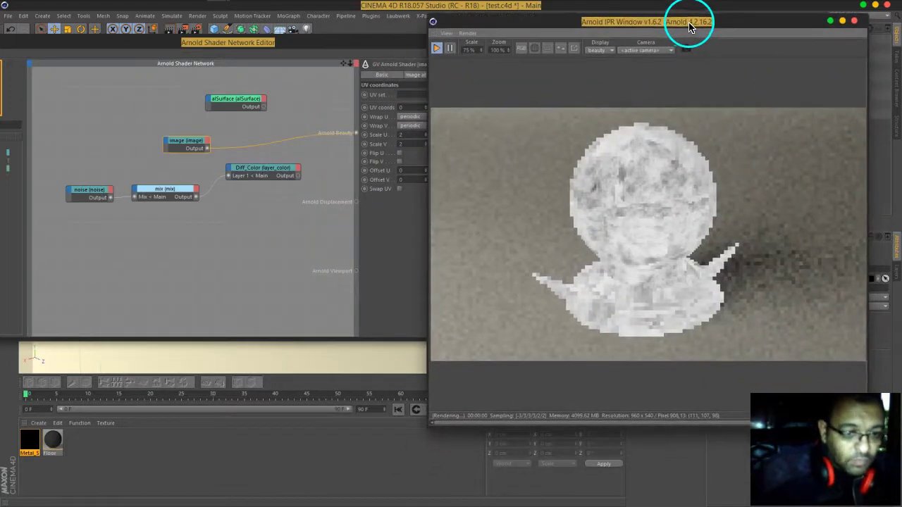
Step: Set both Scale U and Scale V of the image node's UV coordinates to 1
{"action": "left_click", "coordinate": [414, 131]}
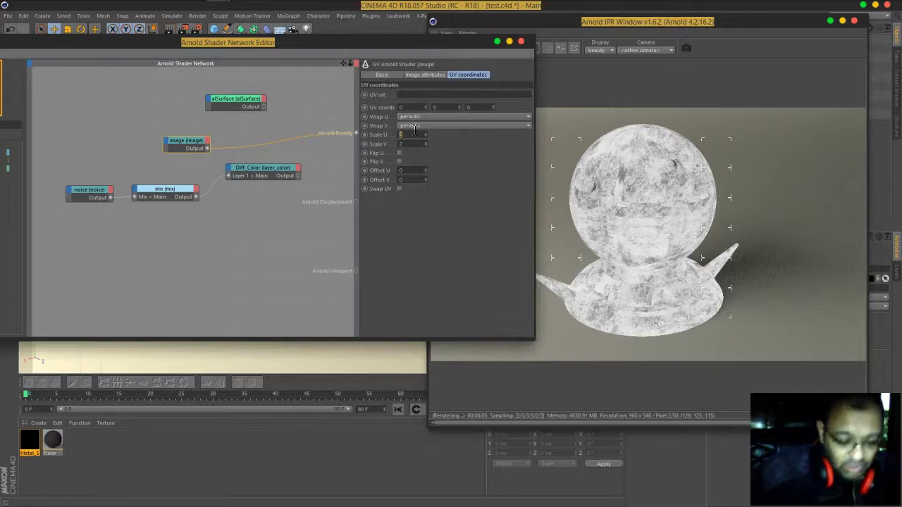
{"action": "type", "text": "1"}
{"action": "key", "text": "Return"}
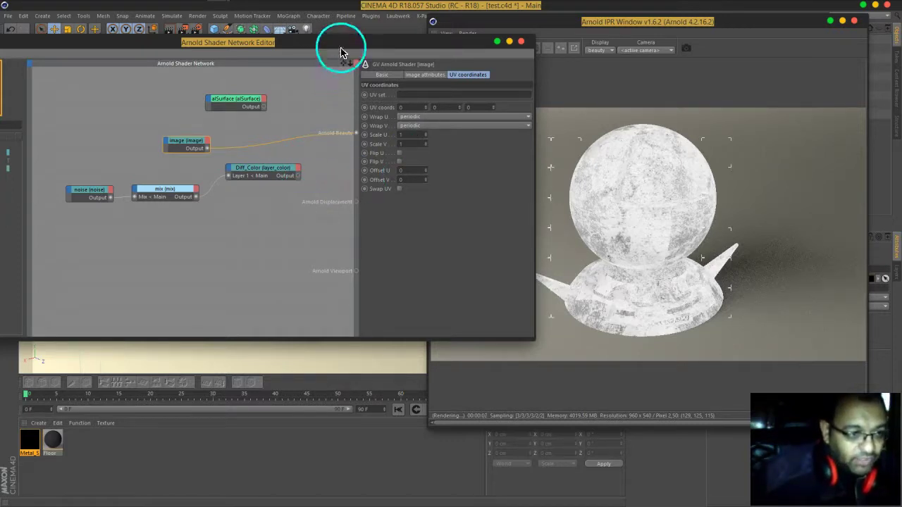
Step: Space the image node away from Diff_Color, connect it to Layer 2, and connect Diff_Color's output to Arnold Beauty
{"action": "left_click_drag", "start_coordinate": [168, 154], "coordinate": [155, 150]}
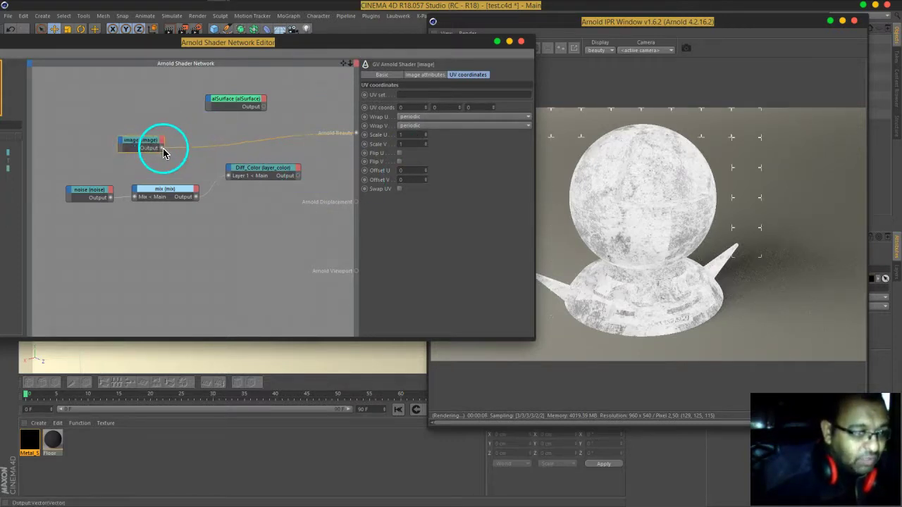
{"action": "left_click_drag", "start_coordinate": [232, 170], "coordinate": [284, 285]}
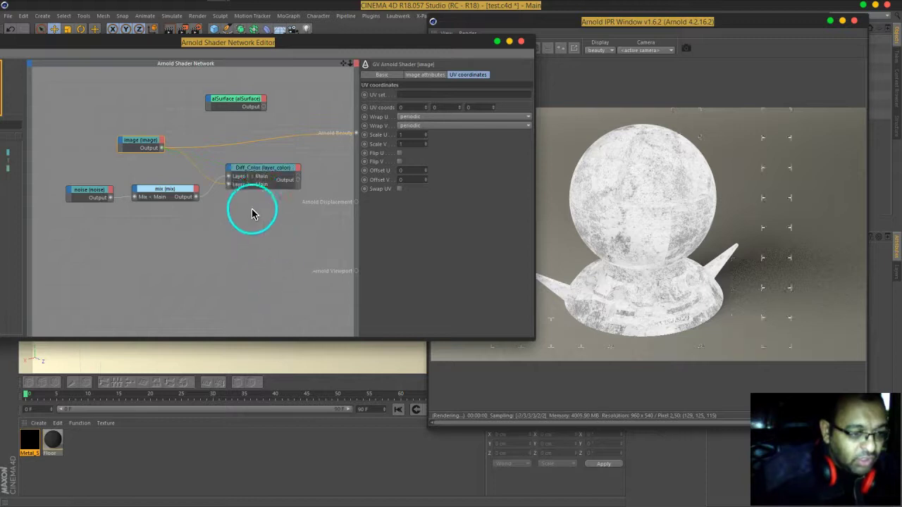
{"action": "left_click", "coordinate": [282, 172]}
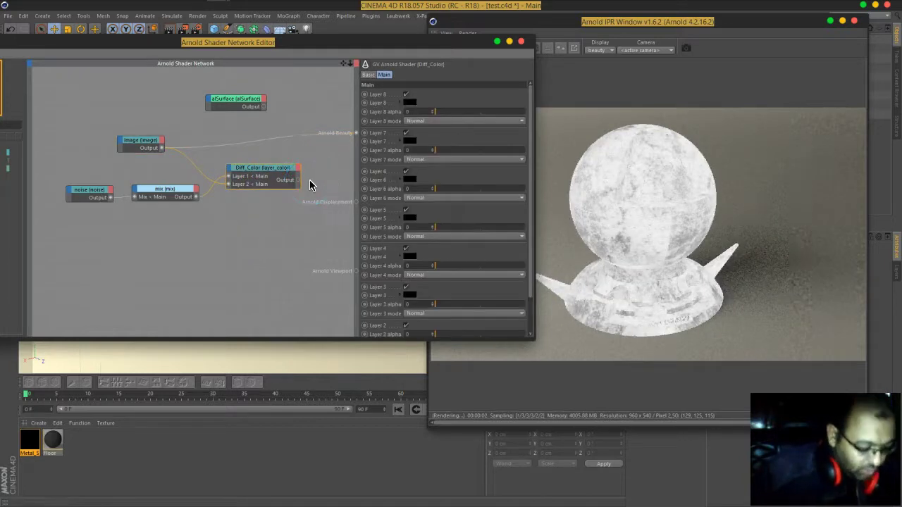
{"action": "left_click", "coordinate": [292, 176]}
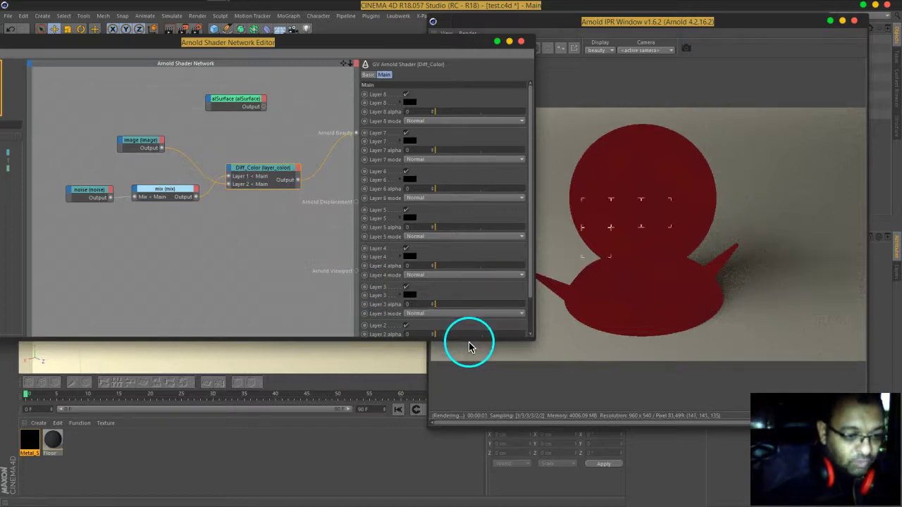
Step: Set Diff_Color's Layer 2 alpha to 1 and its Layer 2 mode to Multiply
{"action": "left_click", "coordinate": [314, 309]}
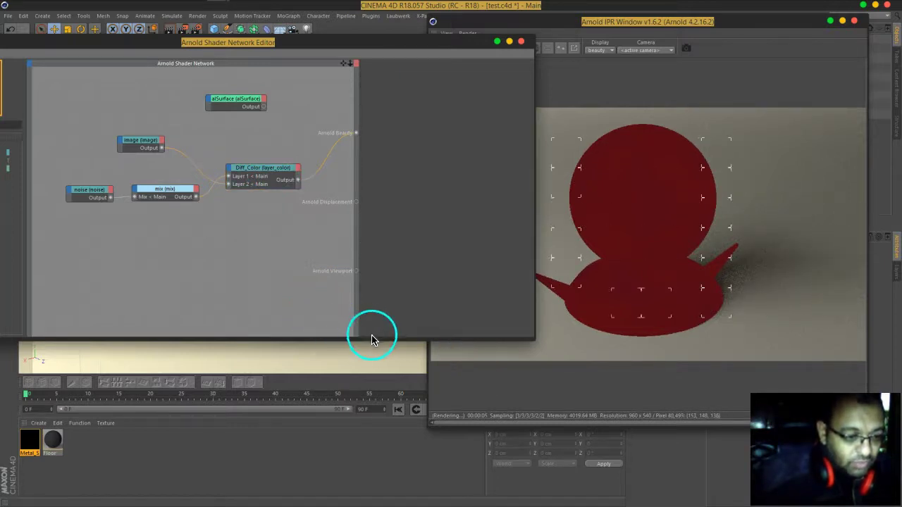
{"action": "left_click", "coordinate": [277, 181]}
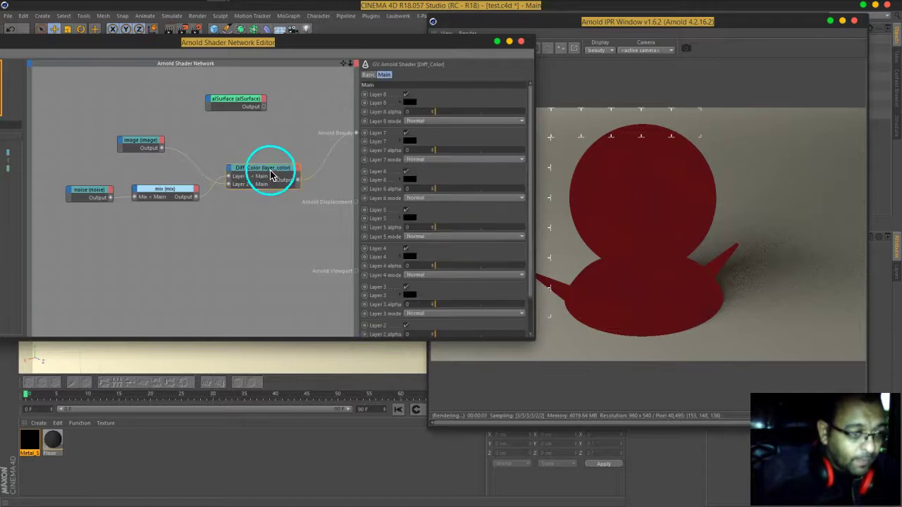
{"action": "left_click_drag", "start_coordinate": [536, 339], "coordinate": [543, 408]}
{"action": "left_click_drag", "start_coordinate": [458, 341], "coordinate": [569, 336]}
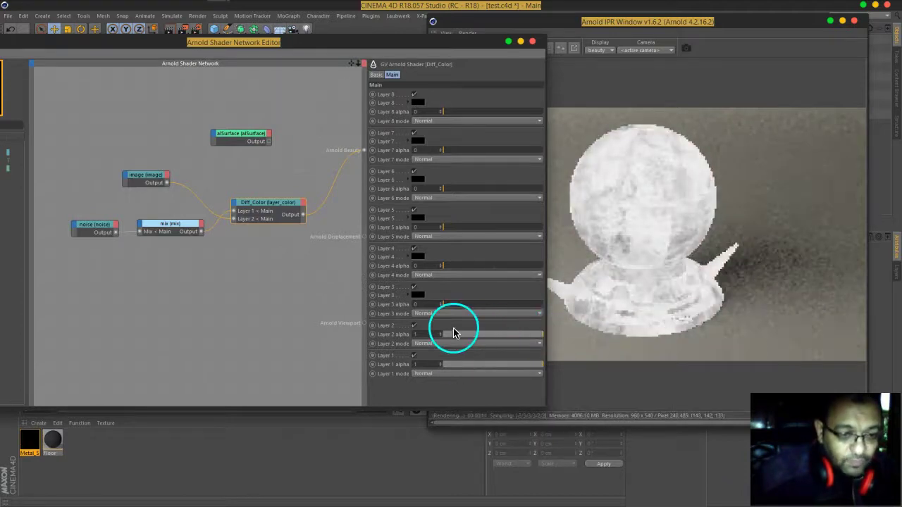
{"action": "left_click", "coordinate": [431, 343]}
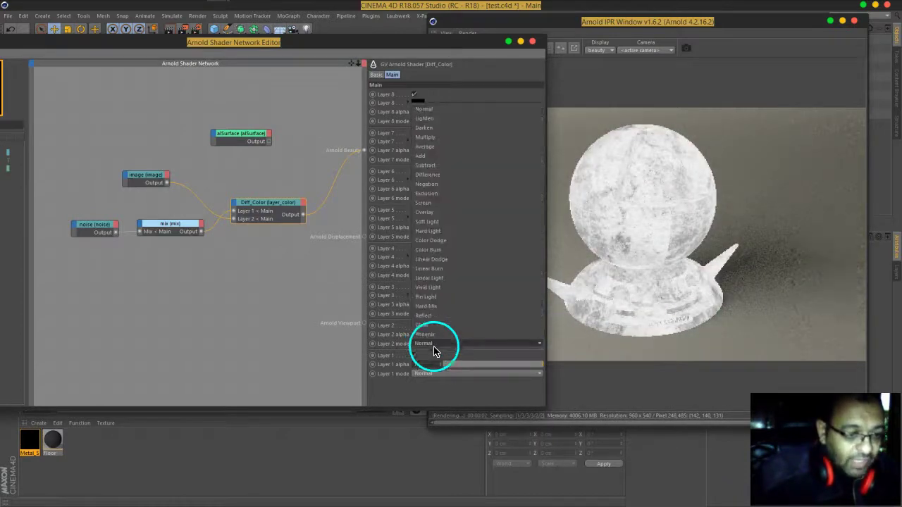
{"action": "left_click", "coordinate": [437, 138]}
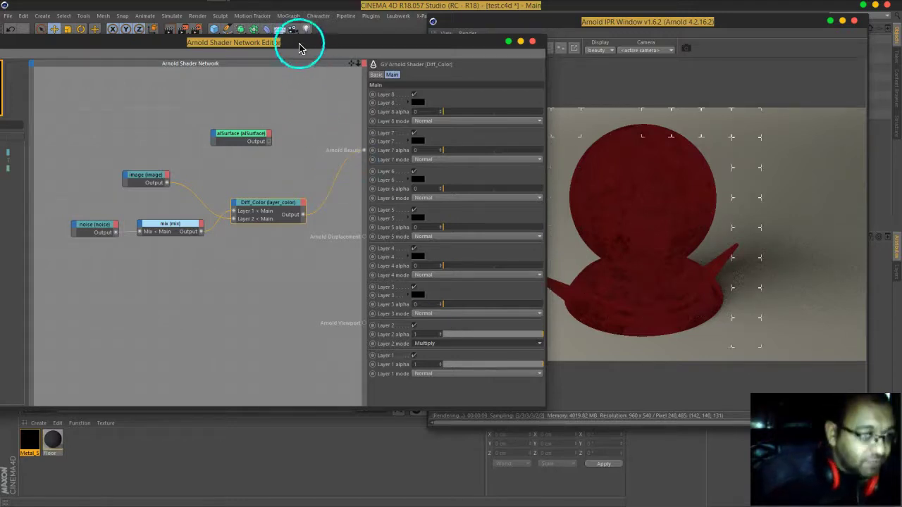
Step: Insert a ramp_float node into the connection between the image node and Diff_Color, using the ramp's Input port
{"action": "left_click_drag", "start_coordinate": [298, 40], "coordinate": [397, 40]}
{"action": "left_click", "coordinate": [84, 125]}
{"action": "type", "text": "ramp"}
{"action": "left_click_drag", "start_coordinate": [61, 160], "coordinate": [254, 190]}
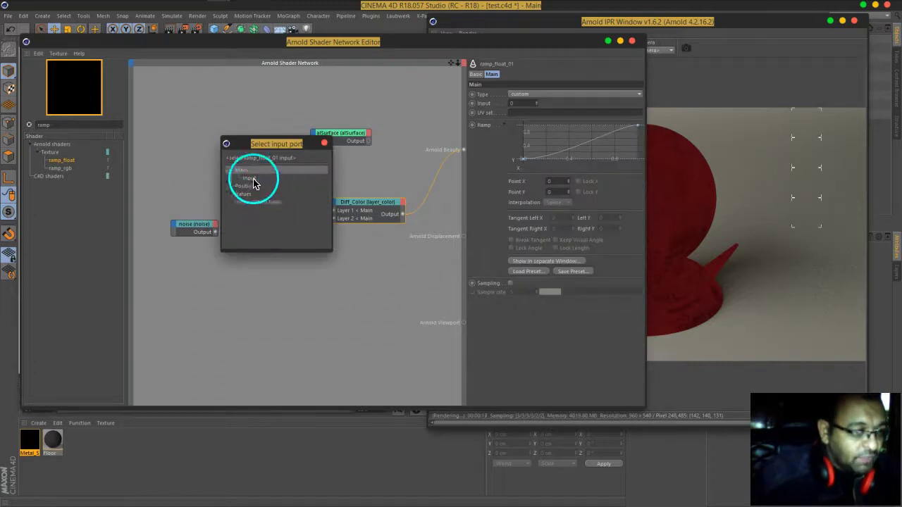
{"action": "left_click", "coordinate": [250, 179]}
Step: Reset the ramp_float curve and raise its first point to a Y value of about 0.444
{"action": "left_click_drag", "start_coordinate": [485, 46], "coordinate": [299, 60]}
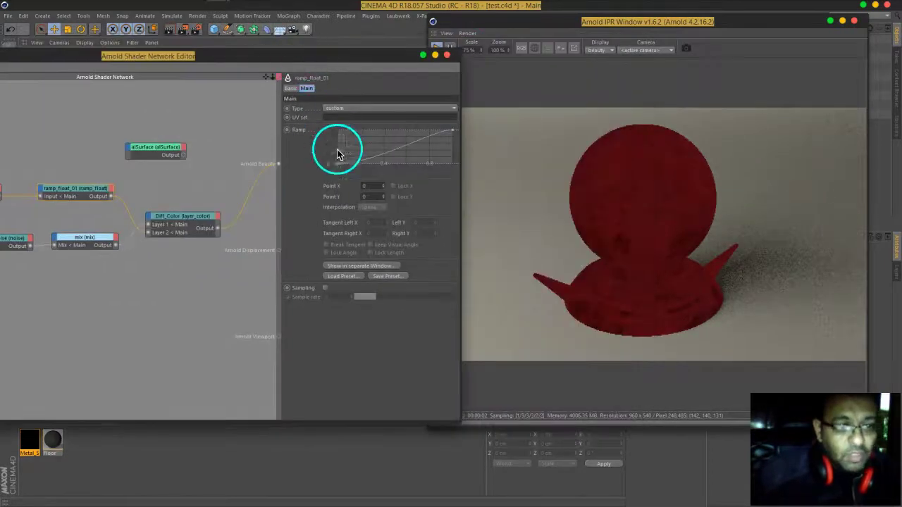
{"action": "right_click", "coordinate": [363, 140]}
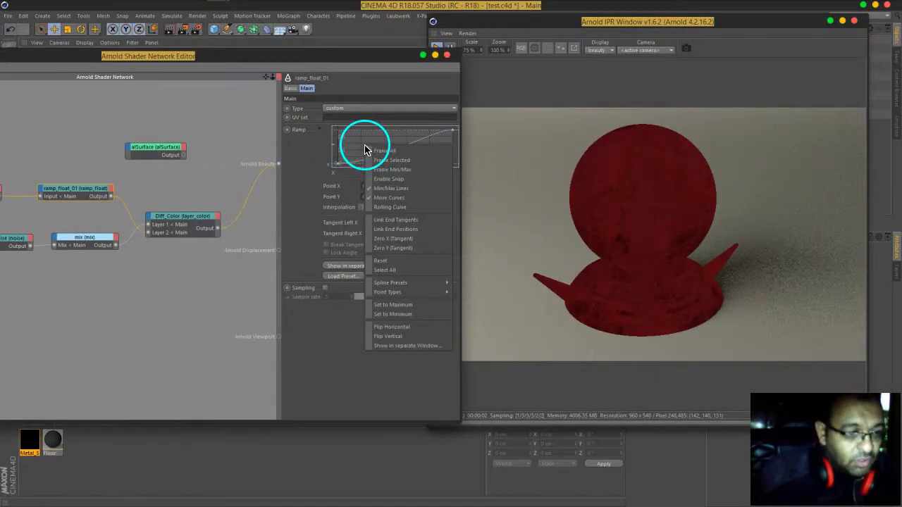
{"action": "left_click", "coordinate": [385, 262]}
{"action": "left_click_drag", "start_coordinate": [337, 167], "coordinate": [333, 155]}
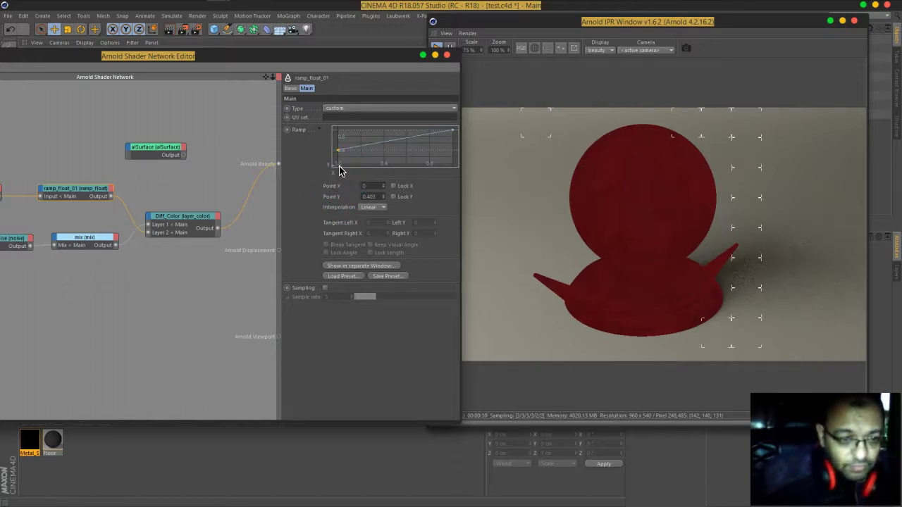
{"action": "left_click_drag", "start_coordinate": [337, 154], "coordinate": [335, 152]}
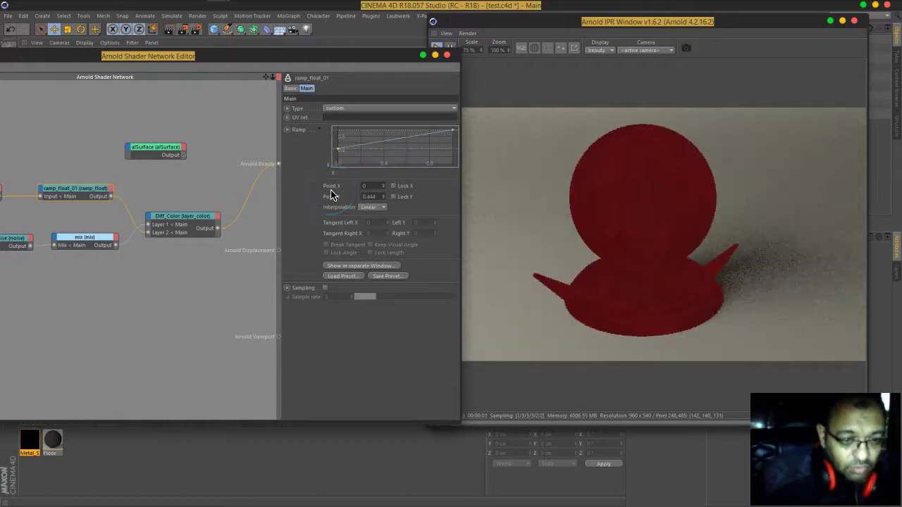
Step: Place the image and ramp_float nodes just above the noise and mix nodes, with Diff_Color's Layer 2 port above Layer 1
{"action": "left_click_drag", "start_coordinate": [296, 59], "coordinate": [487, 64]}
{"action": "left_click_drag", "start_coordinate": [286, 171], "coordinate": [172, 210]}
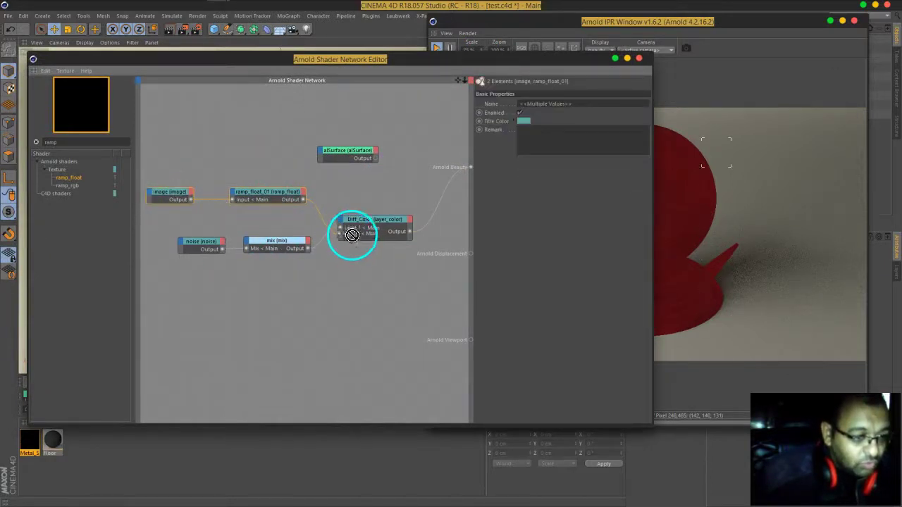
{"action": "left_click_drag", "start_coordinate": [252, 191], "coordinate": [269, 224]}
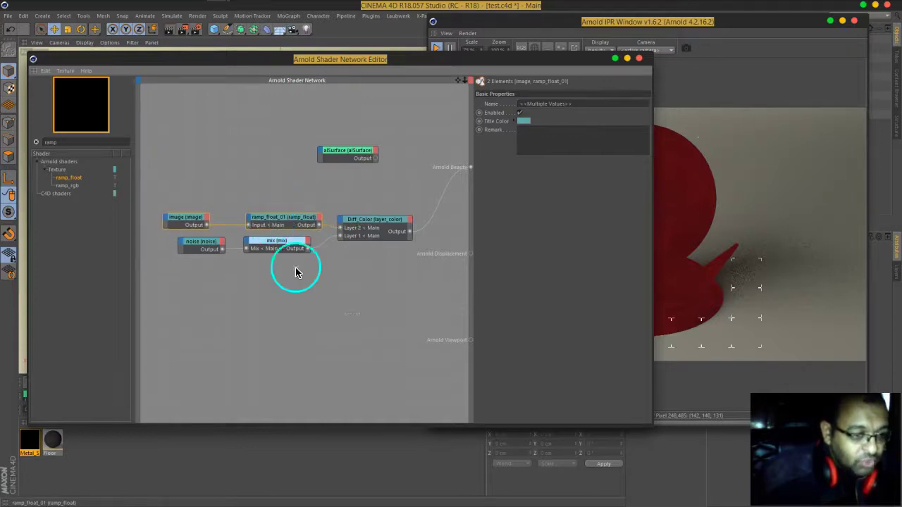
{"action": "left_click", "coordinate": [379, 297]}
Step: Add a second image node above the first, load BW44.png from the Masks folder, and copy the texture to the project location
{"action": "mouse_move", "coordinate": [398, 60]}
{"action": "left_mouse_down"}
{"action": "mouse_move", "coordinate": [352, 60]}
{"action": "mouse_move", "coordinate": [413, 60]}
{"action": "left_mouse_up"}
{"action": "left_click", "coordinate": [101, 143]}
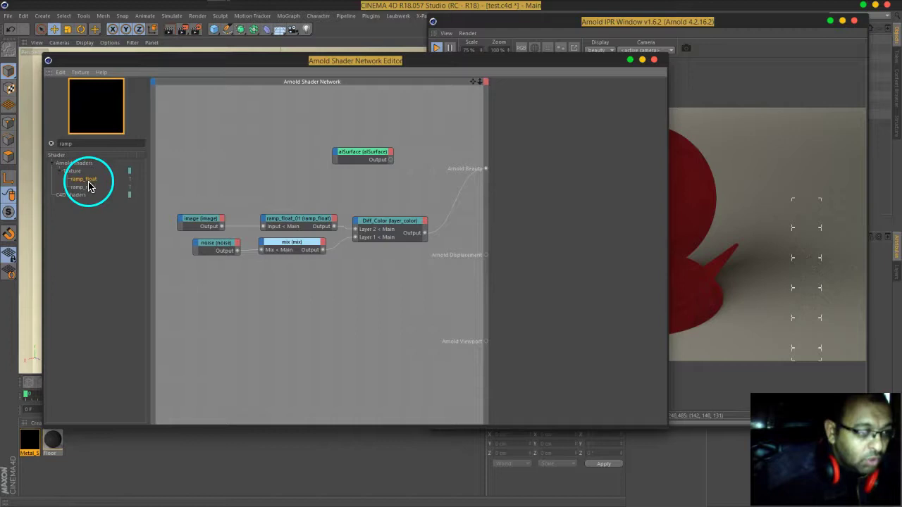
{"action": "double_click", "coordinate": [86, 143]}
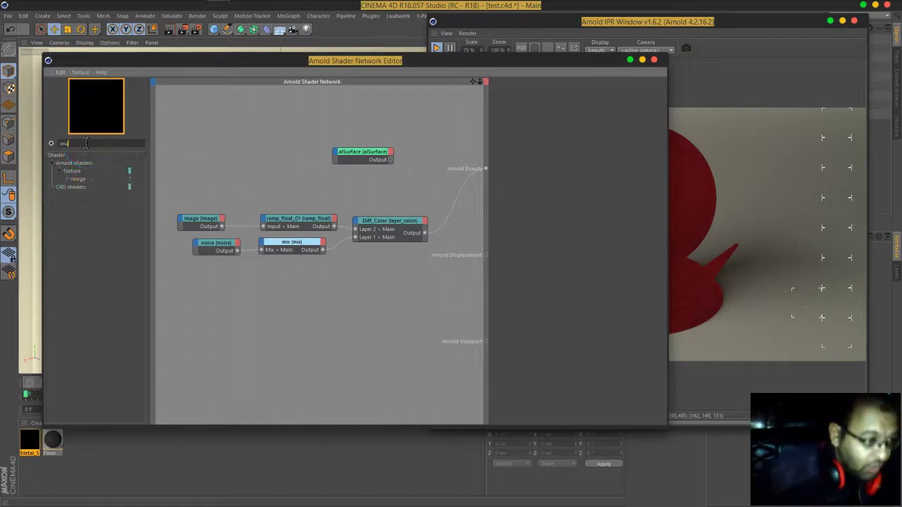
{"action": "type", "text": "ima"}
{"action": "left_click_drag", "start_coordinate": [83, 181], "coordinate": [224, 199]}
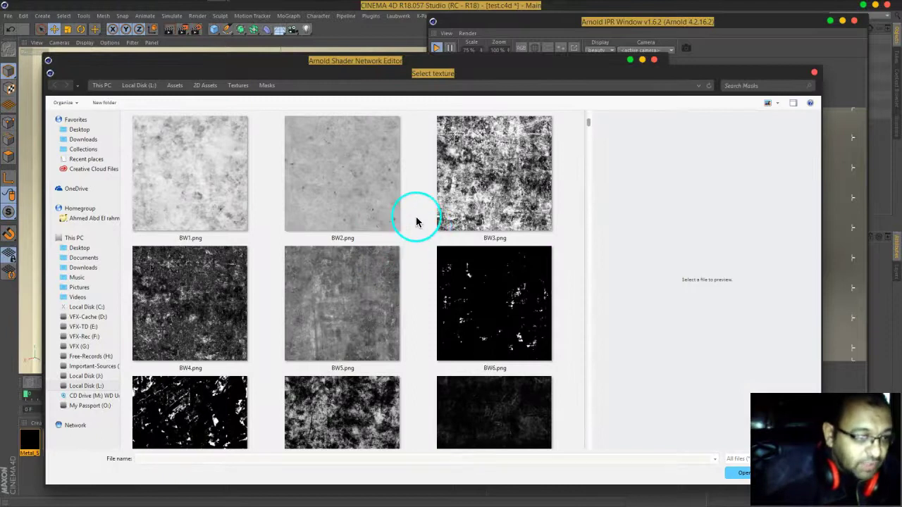
{"action": "scroll", "coordinate": [416, 221], "scroll_direction": "down", "scroll_amount": 3}
{"action": "scroll", "coordinate": [417, 221], "scroll_direction": "down", "scroll_amount": 15}
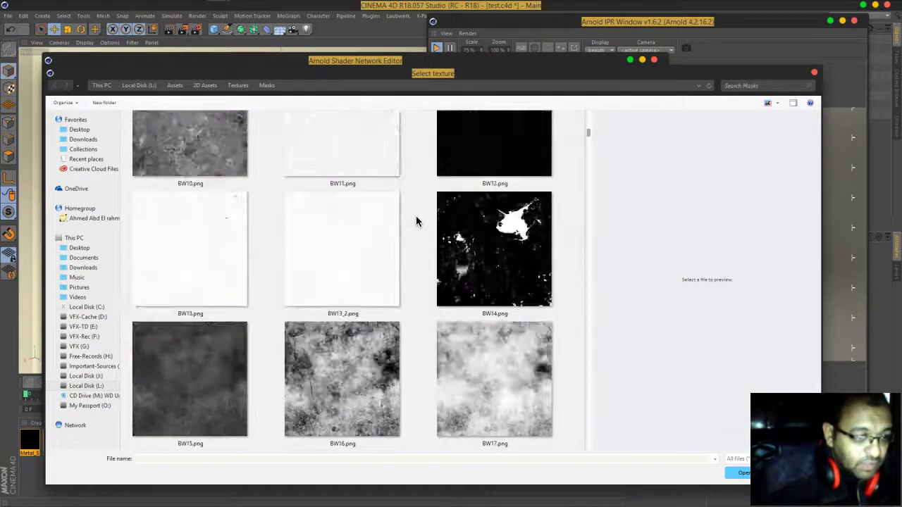
{"action": "scroll", "coordinate": [417, 221], "scroll_direction": "down", "scroll_amount": 15}
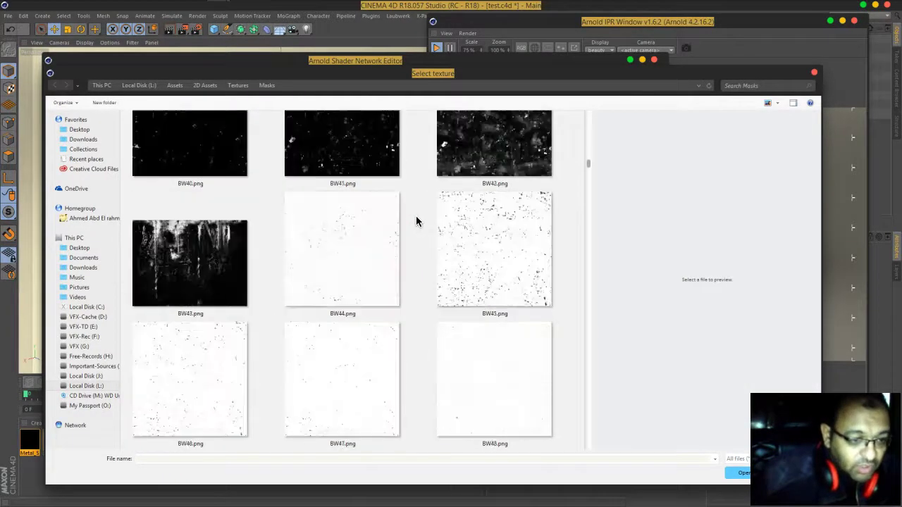
{"action": "left_click", "coordinate": [493, 258]}
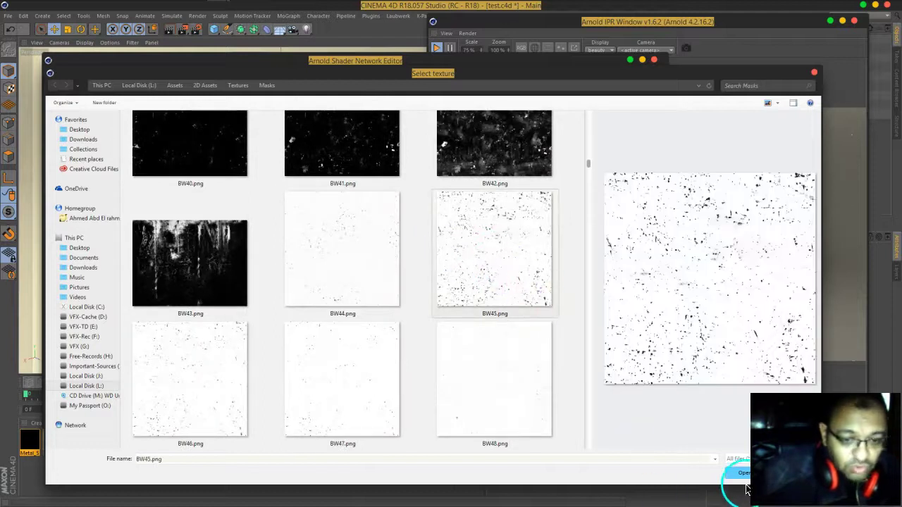
{"action": "left_click", "coordinate": [369, 252]}
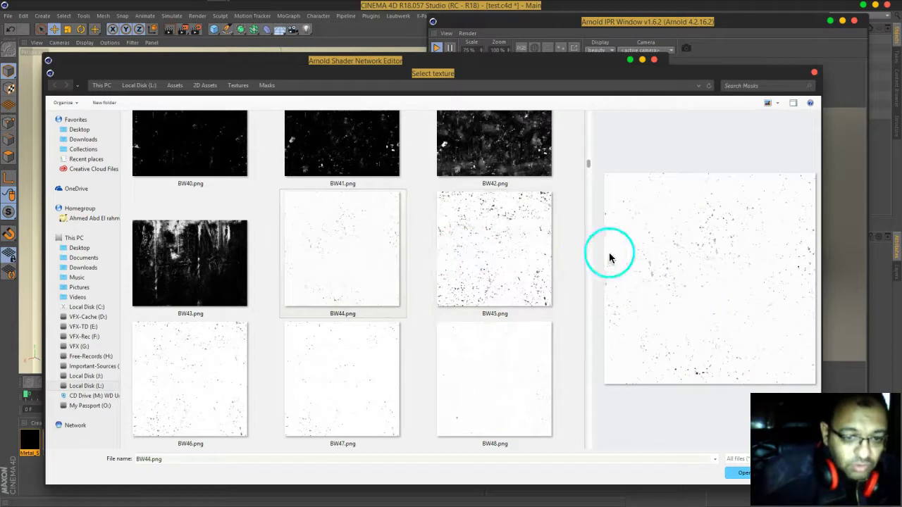
{"action": "left_click", "coordinate": [734, 478]}
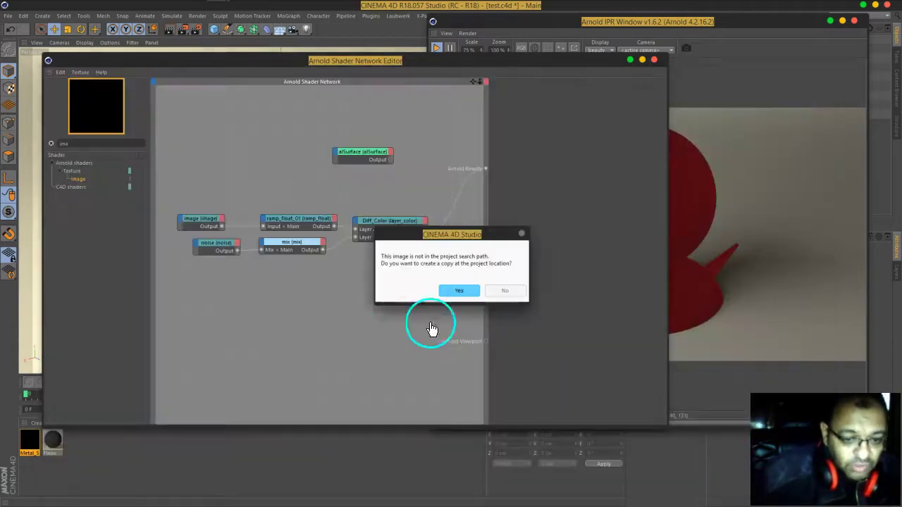
{"action": "left_click", "coordinate": [453, 291]}
Step: Connect the new image node's output to Arnold Beauty and set its Scale U and Scale V to 3
{"action": "left_click_drag", "start_coordinate": [245, 197], "coordinate": [498, 173]}
{"action": "left_click_drag", "start_coordinate": [497, 70], "coordinate": [354, 69]}
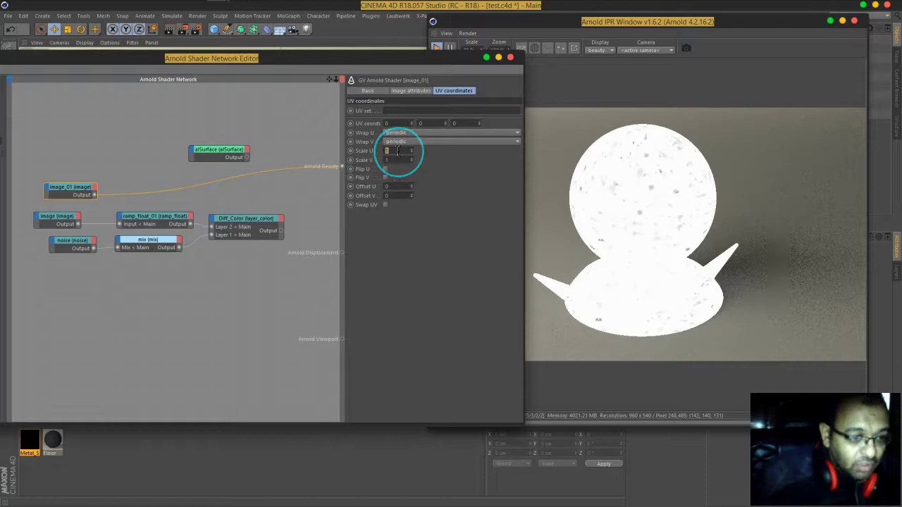
{"action": "key", "text": "Return"}
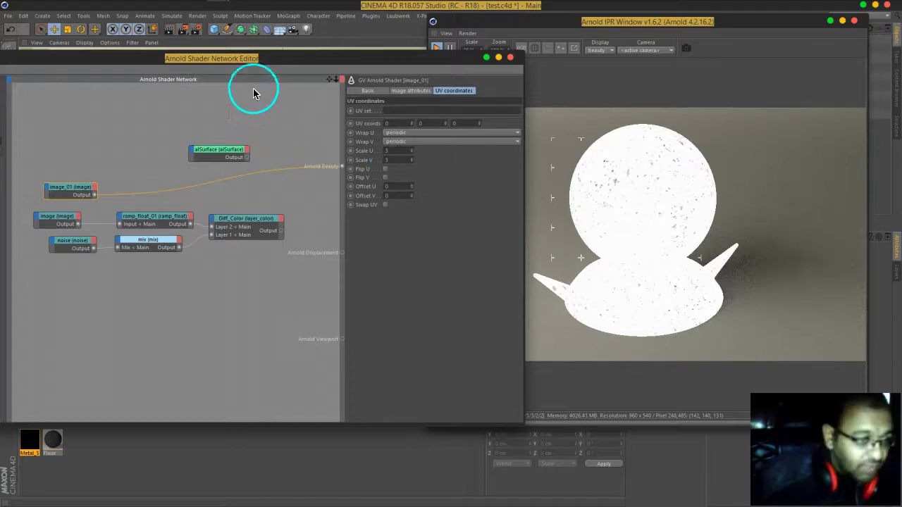
Step: Connect image_01's output to Diff_Color's Layer 3 and line up image_01 above the image, ramp_float_01, noise and mix nodes
{"action": "left_click_drag", "start_coordinate": [267, 59], "coordinate": [429, 71]}
{"action": "left_click", "coordinate": [261, 205]}
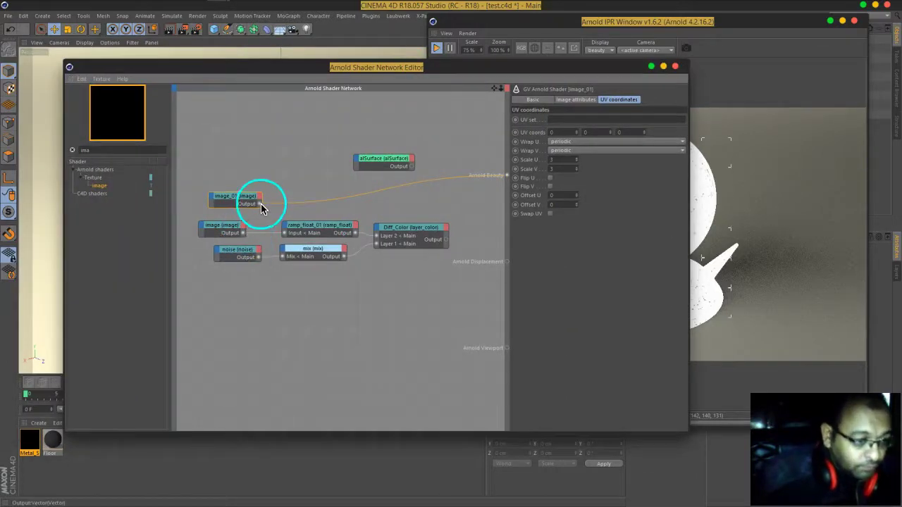
{"action": "left_click_drag", "start_coordinate": [260, 208], "coordinate": [384, 233]}
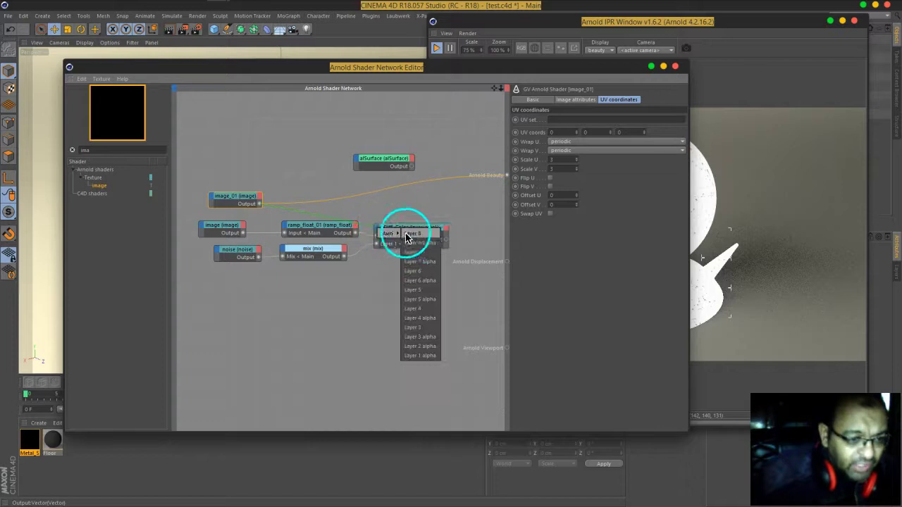
{"action": "left_click", "coordinate": [423, 322]}
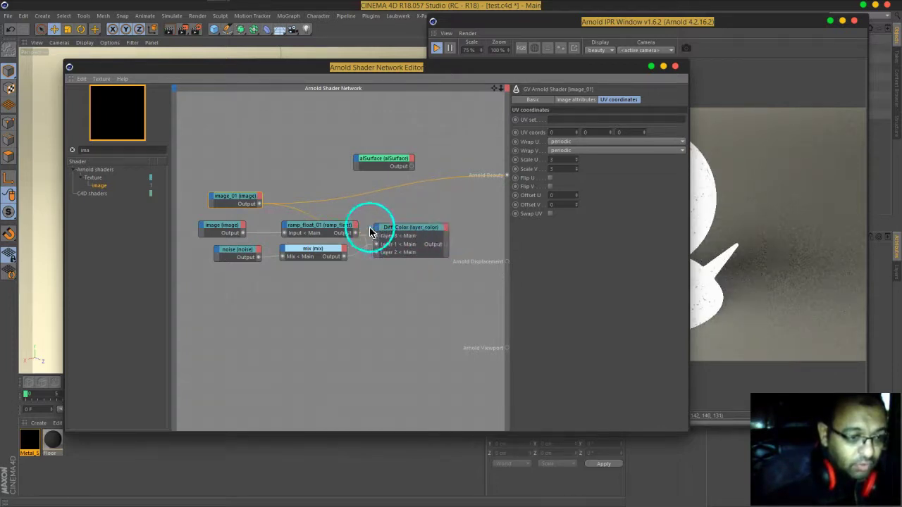
{"action": "left_click_drag", "start_coordinate": [343, 281], "coordinate": [224, 251]}
{"action": "left_click_drag", "start_coordinate": [241, 198], "coordinate": [258, 225]}
Step: Connect Diff_Color's output to Arnold Beauty and set its Layer 3 alpha to 1
{"action": "left_click_drag", "start_coordinate": [503, 71], "coordinate": [346, 71]}
{"action": "left_click_drag", "start_coordinate": [291, 251], "coordinate": [352, 176]}
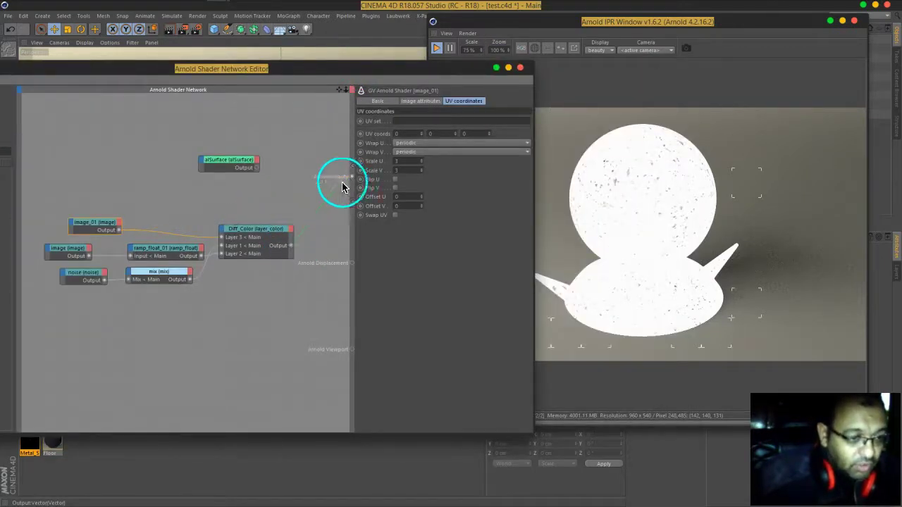
{"action": "left_click", "coordinate": [273, 231]}
{"action": "left_click_drag", "start_coordinate": [422, 322], "coordinate": [584, 322]}
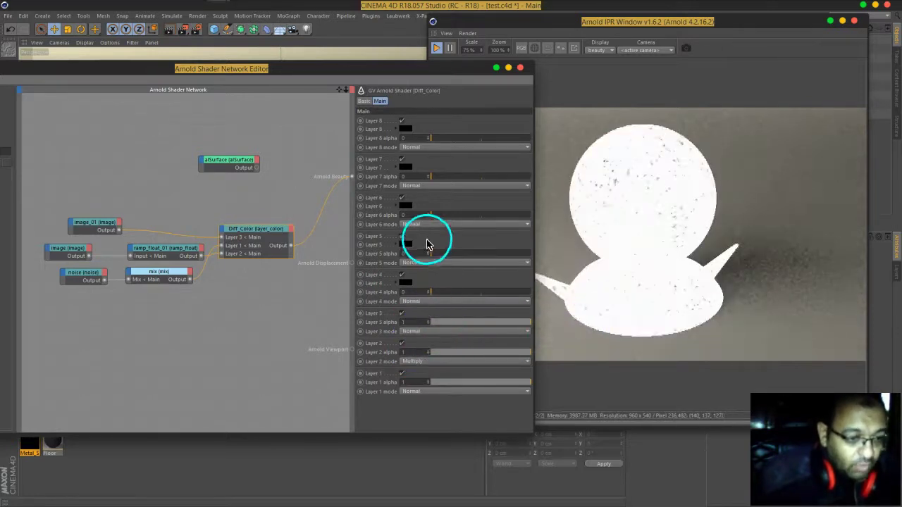
Step: Try Subtract for Diff_Color's Layer 3 mode, and set it to Multiply instead
{"action": "left_click", "coordinate": [412, 331]}
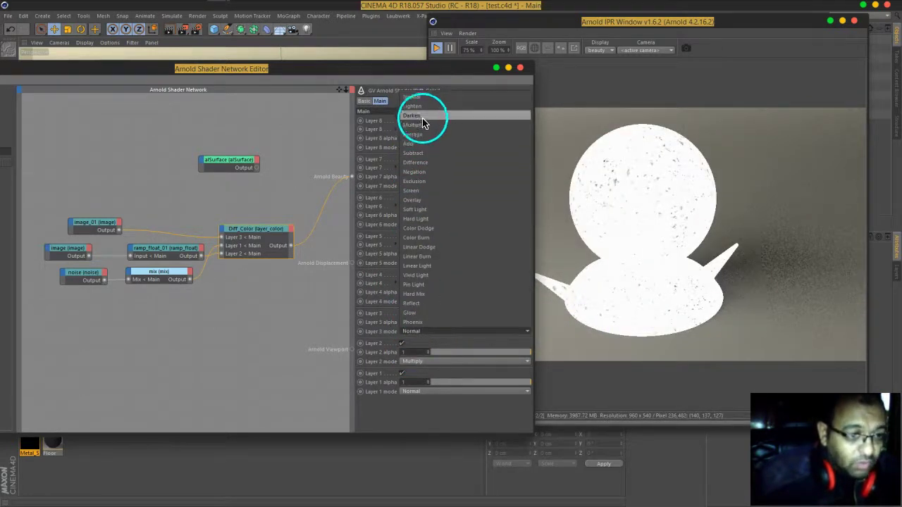
{"action": "left_click", "coordinate": [424, 152]}
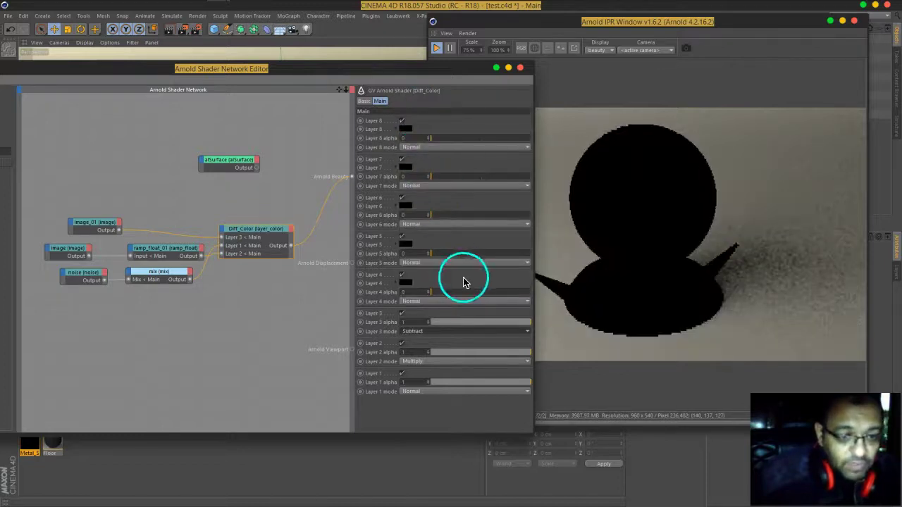
{"action": "left_click", "coordinate": [428, 332]}
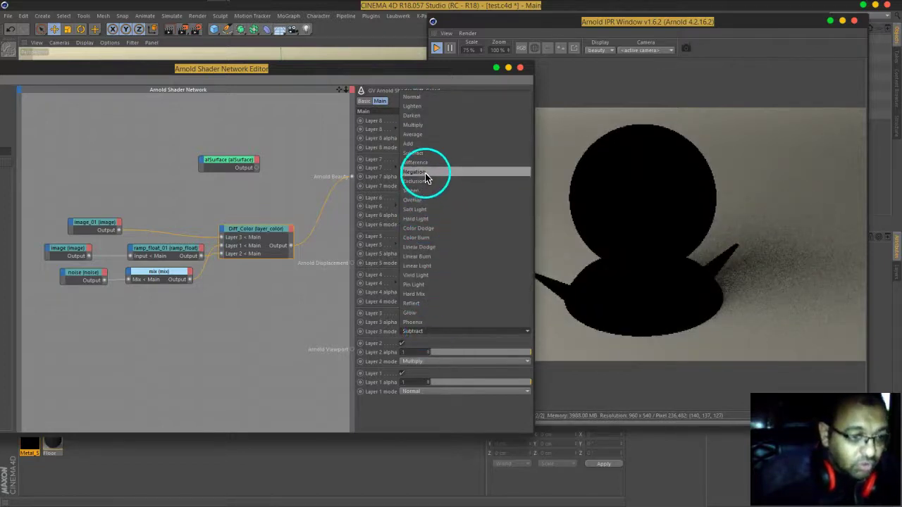
{"action": "left_click", "coordinate": [424, 124]}
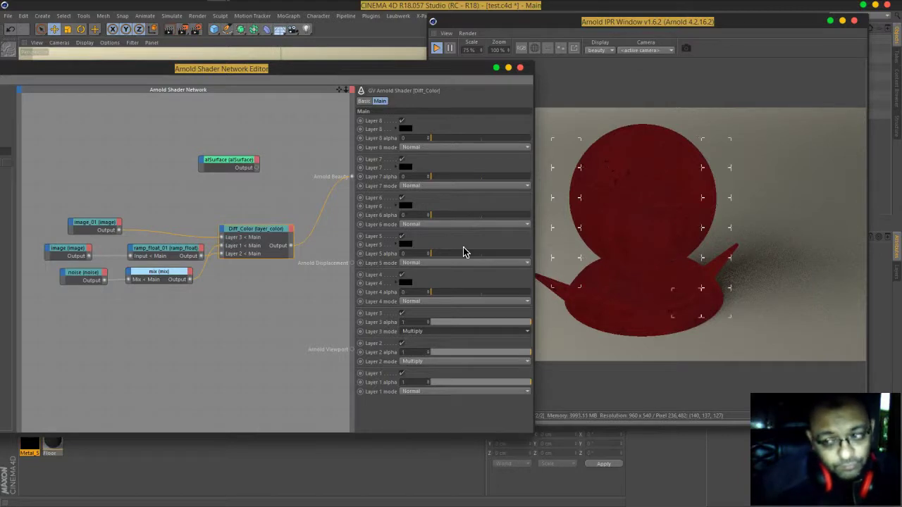
Step: Add a second ramp_float node and insert it between image_01 and Diff_Color's Layer 3
{"action": "left_click", "coordinate": [345, 89]}
{"action": "left_click_drag", "start_coordinate": [345, 75], "coordinate": [519, 92]}
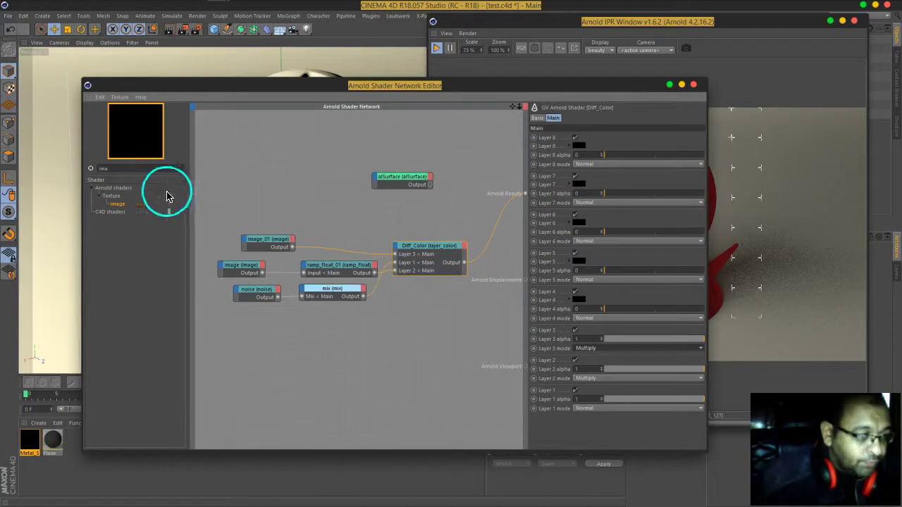
{"action": "left_click", "coordinate": [134, 169]}
{"action": "type", "text": "ima"}
{"action": "key", "text": "BackSpace"}
{"action": "type", "text": "r"}
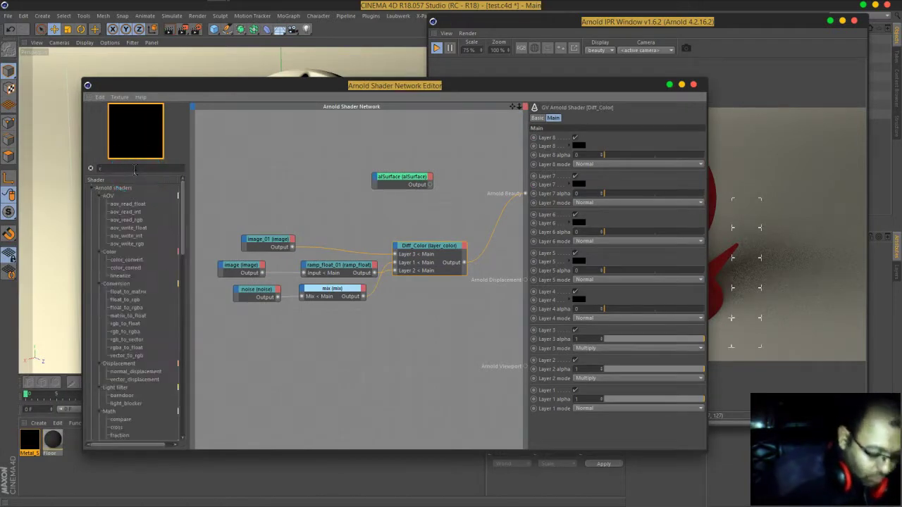
{"action": "type", "text": "amp"}
{"action": "left_click_drag", "start_coordinate": [127, 207], "coordinate": [334, 237]}
{"action": "left_click", "coordinate": [264, 245]}
{"action": "left_click_drag", "start_coordinate": [199, 244], "coordinate": [256, 244]}
{"action": "left_click", "coordinate": [333, 240]}
Step: Raise the first point of ramp_float_02's curve to a Y value of about 0.403
{"action": "left_click_drag", "start_coordinate": [475, 87], "coordinate": [315, 118]}
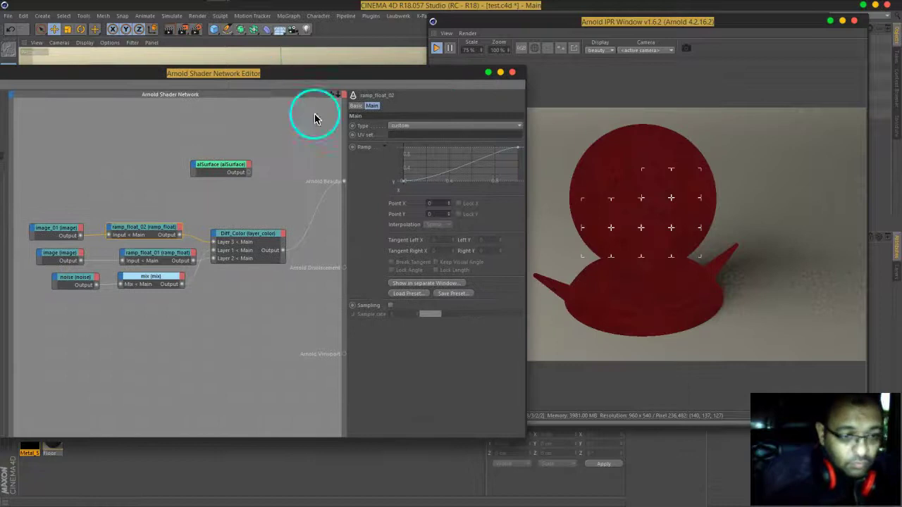
{"action": "left_click_drag", "start_coordinate": [403, 185], "coordinate": [398, 171]}
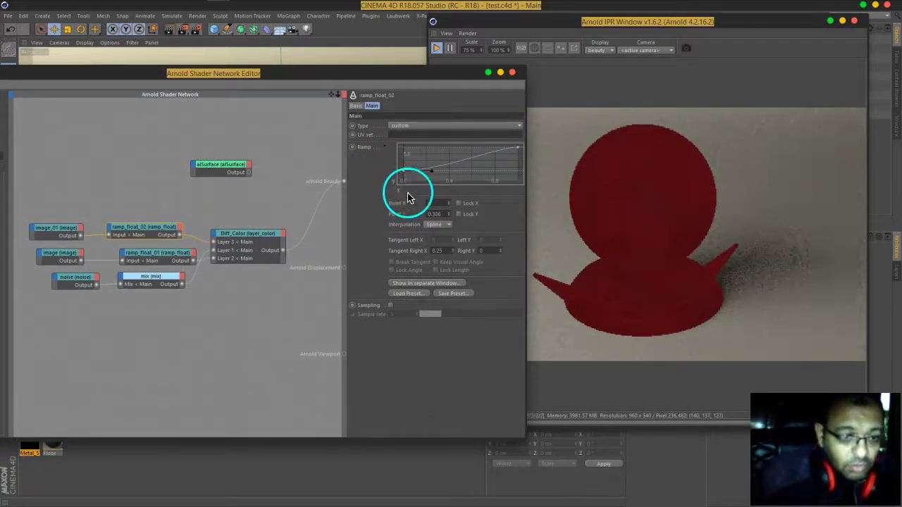
{"action": "left_click_drag", "start_coordinate": [403, 175], "coordinate": [401, 173]}
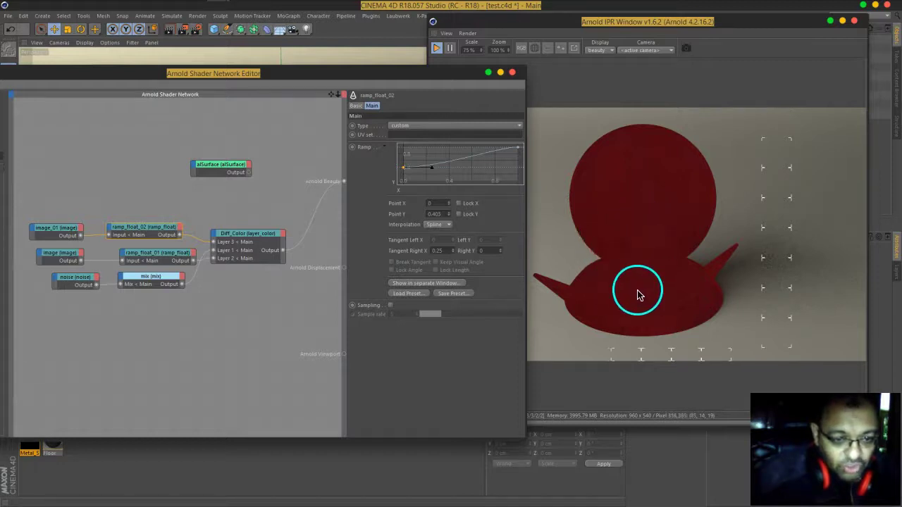
Step: Add an alCellNoise node above image_01 and connect its output to Arnold Beauty
{"action": "left_click_drag", "start_coordinate": [281, 76], "coordinate": [431, 79]}
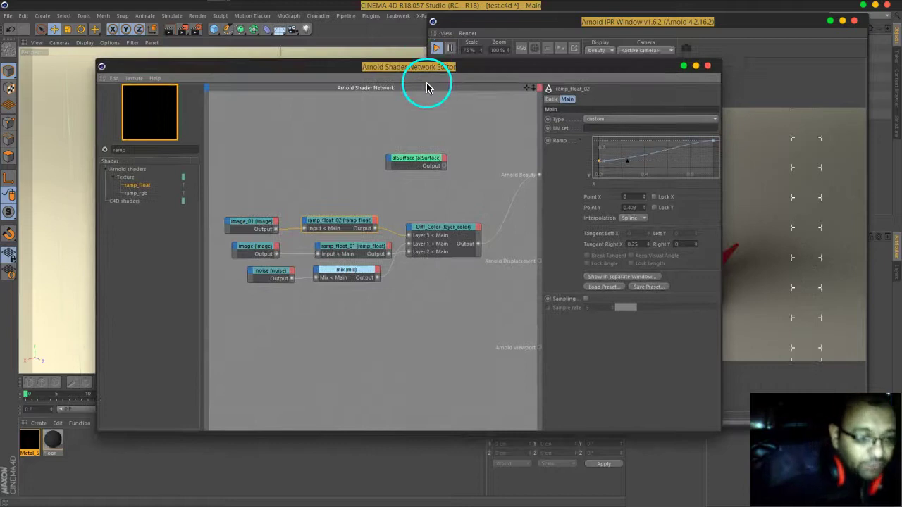
{"action": "left_click", "coordinate": [163, 150]}
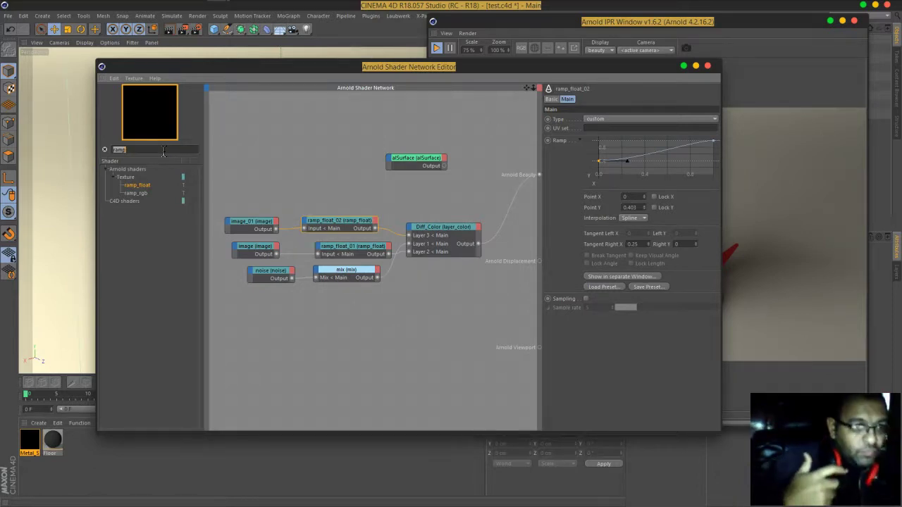
{"action": "type", "text": "a"}
{"action": "key", "text": "BackSpace"}
{"action": "key", "text": "BackSpace"}
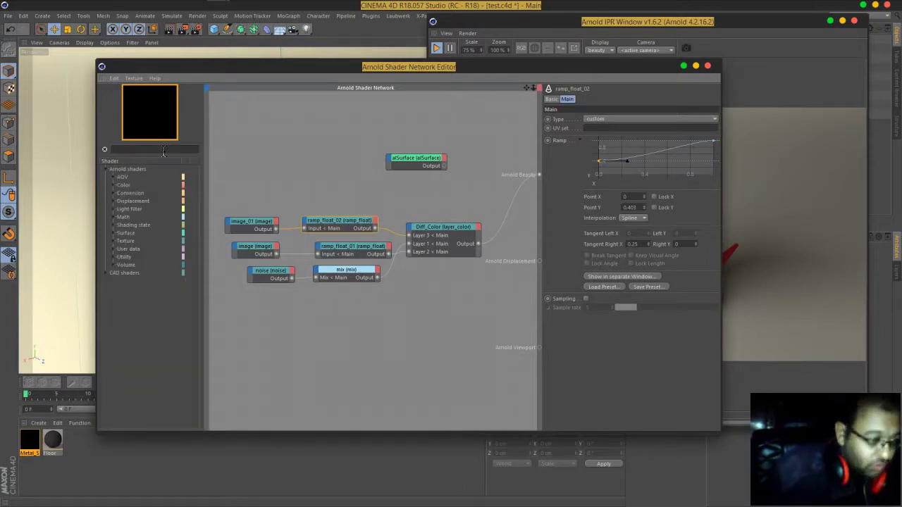
{"action": "type", "text": "noi"}
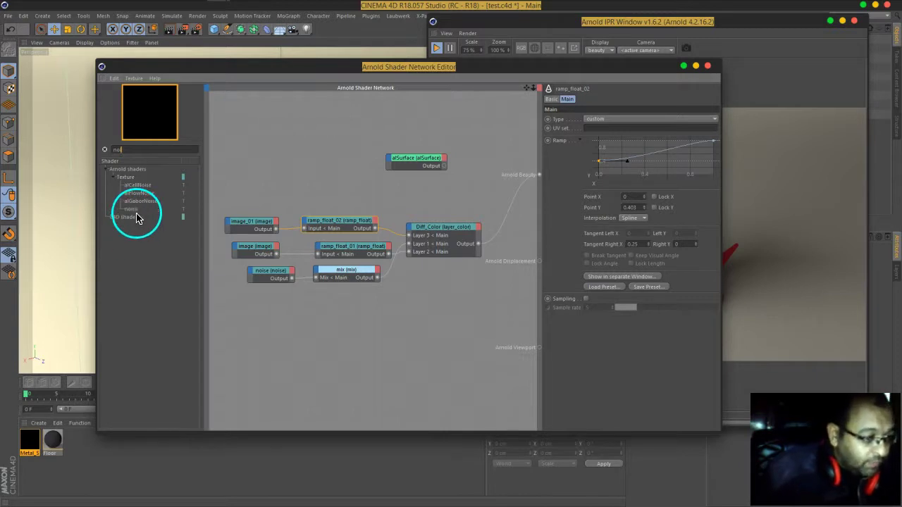
{"action": "left_click_drag", "start_coordinate": [144, 187], "coordinate": [145, 199]}
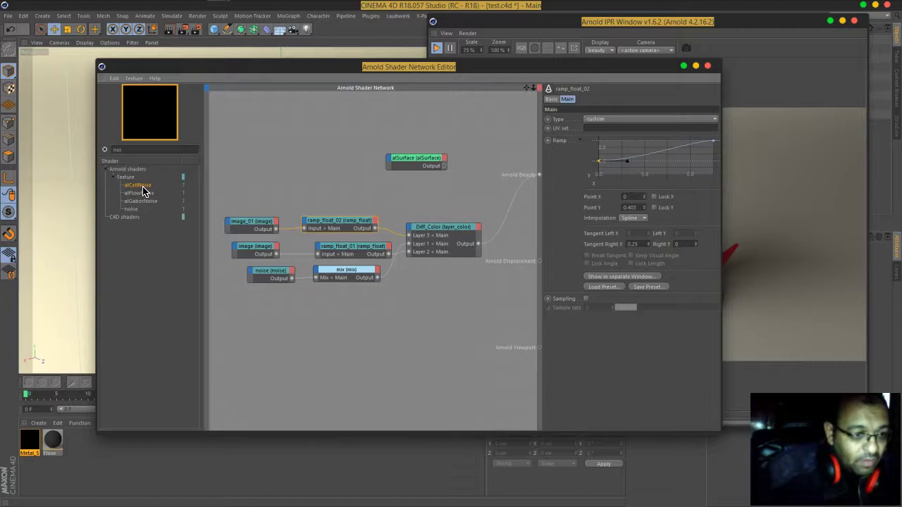
{"action": "left_click_drag", "start_coordinate": [143, 191], "coordinate": [255, 201]}
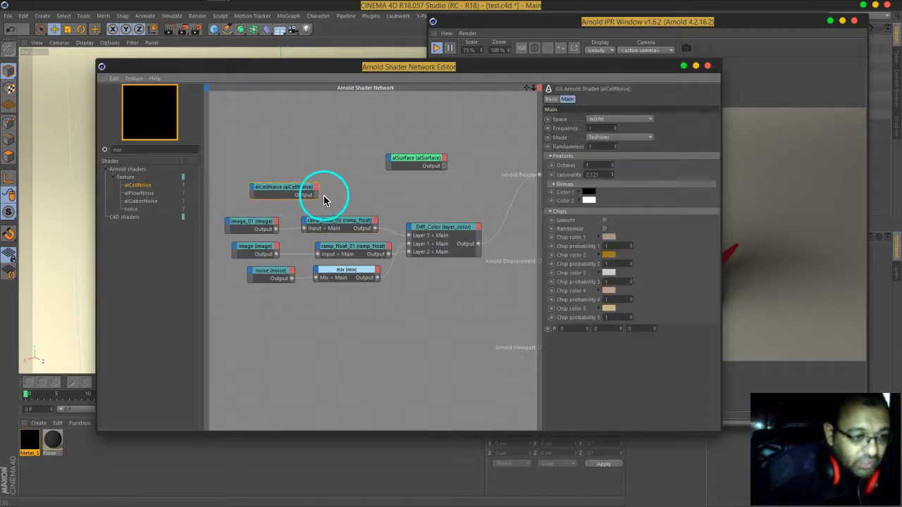
{"action": "left_click_drag", "start_coordinate": [319, 197], "coordinate": [542, 179]}
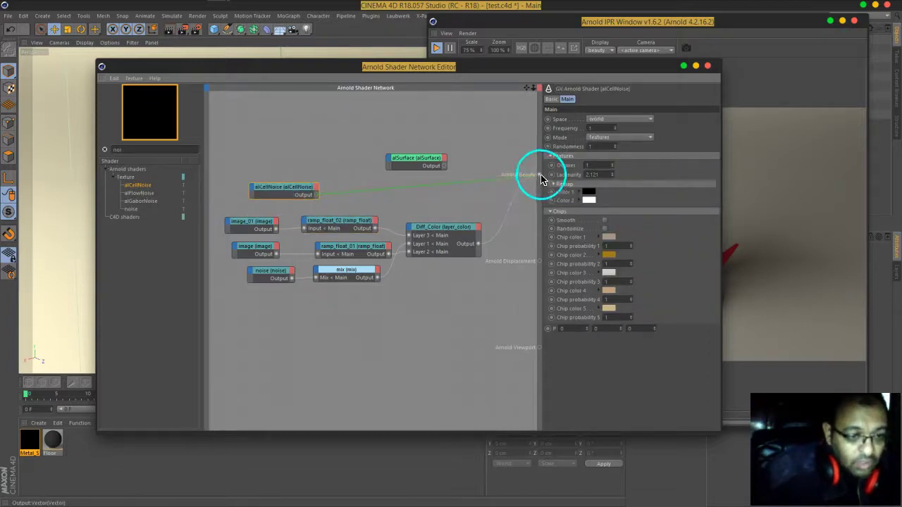
Step: Try object space on alCellNoise, return it to world, and set Frequency to 20 and Randomness to 1.75
{"action": "left_click_drag", "start_coordinate": [556, 76], "coordinate": [365, 60]}
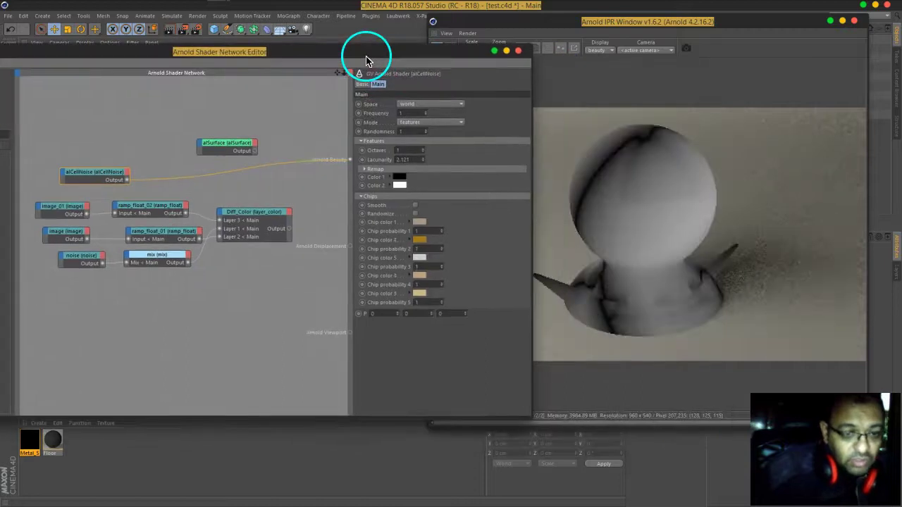
{"action": "left_click", "coordinate": [422, 103]}
{"action": "left_click", "coordinate": [419, 125]}
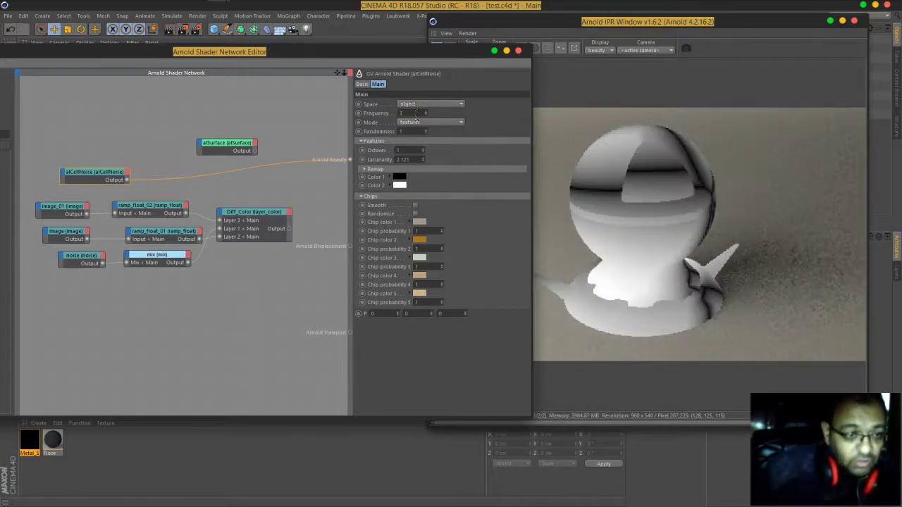
{"action": "left_click", "coordinate": [416, 106]}
{"action": "left_click", "coordinate": [417, 114]}
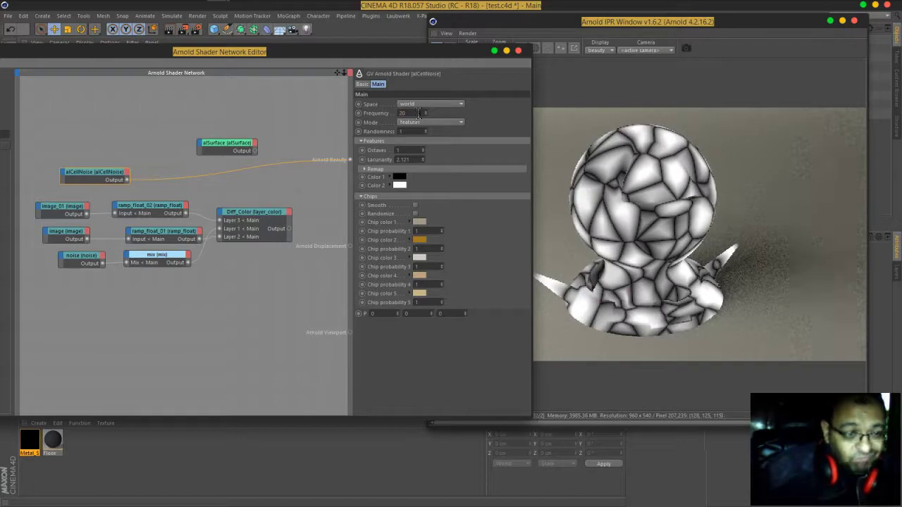
{"action": "left_click_drag", "start_coordinate": [423, 131], "coordinate": [430, 98]}
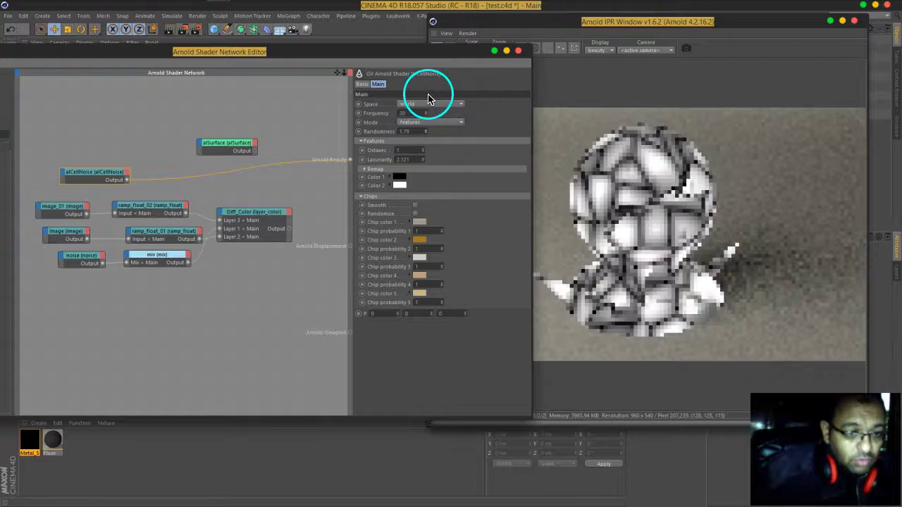
Step: Set alCellNoise's Space to object and its Frequency to 100
{"action": "left_click", "coordinate": [424, 105]}
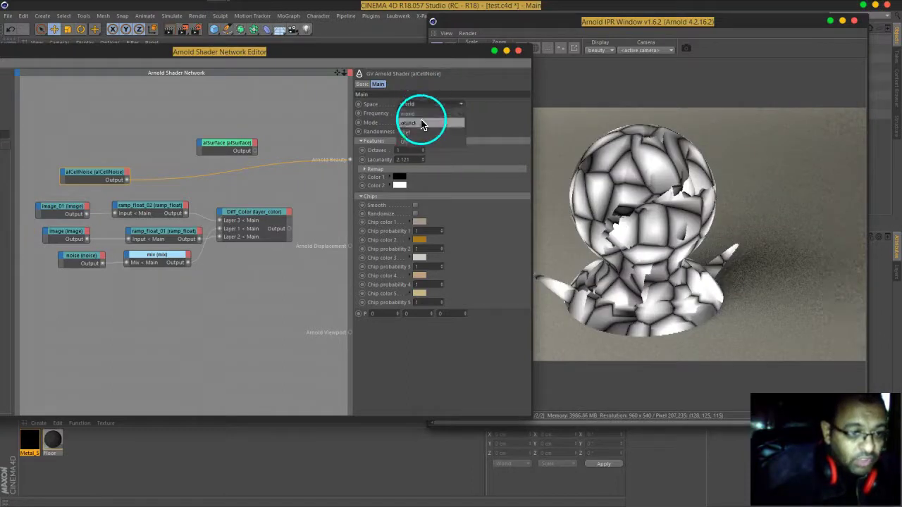
{"action": "left_click", "coordinate": [421, 123]}
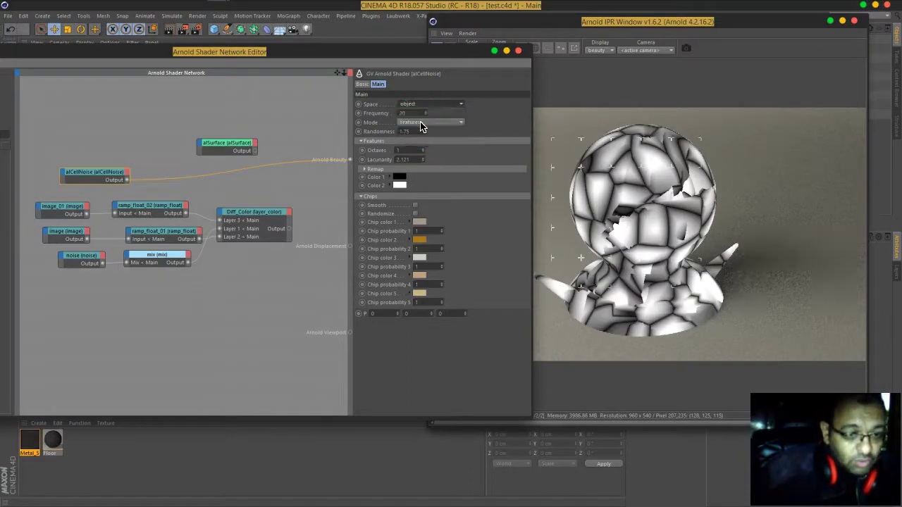
{"action": "left_click", "coordinate": [429, 144]}
{"action": "left_click", "coordinate": [414, 113]}
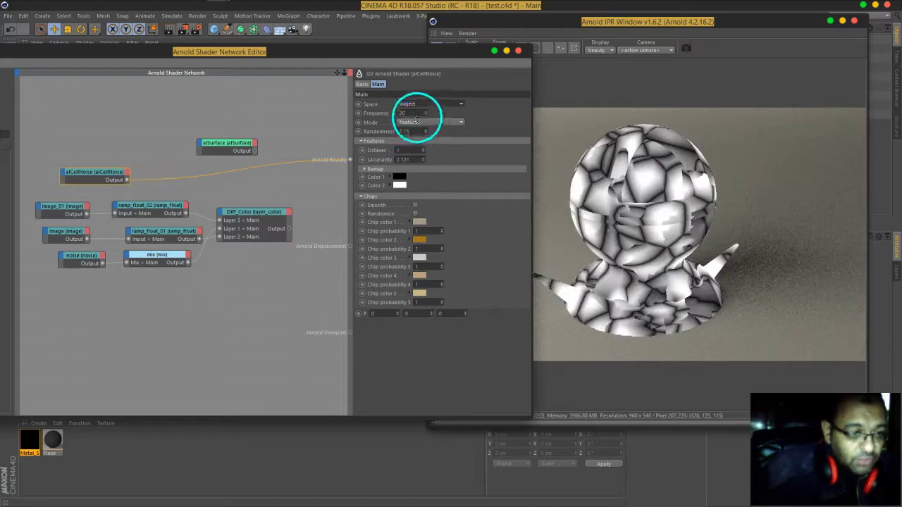
{"action": "type", "text": "100"}
{"action": "key", "text": "Return"}
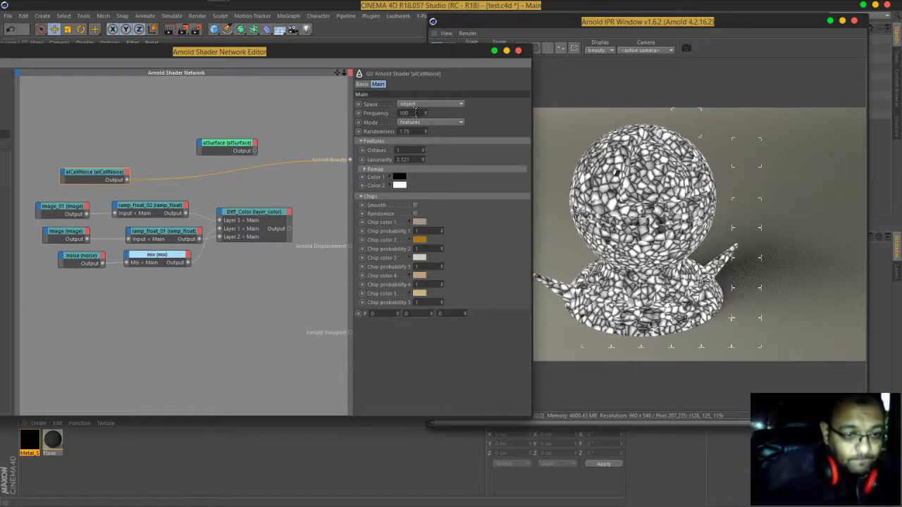
Step: Change alCellNoise's Color 2 to a saturated red
{"action": "left_click", "coordinate": [399, 185]}
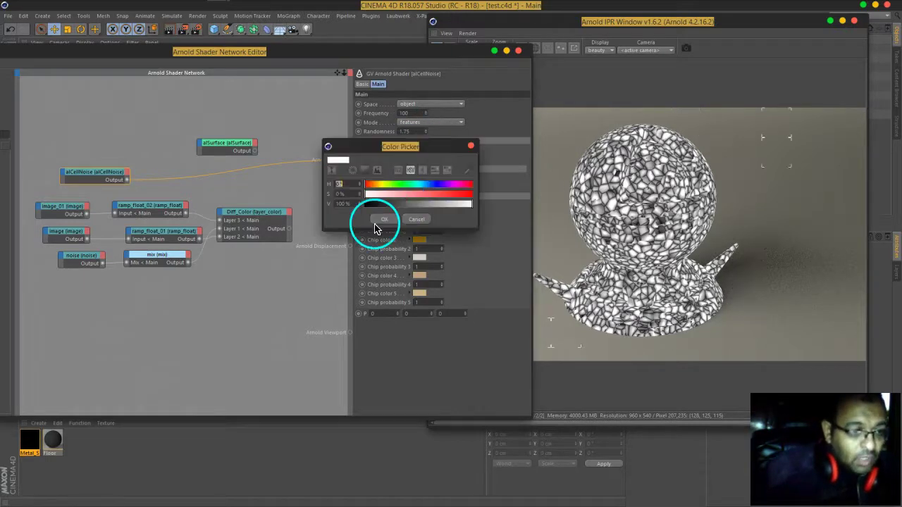
{"action": "left_click_drag", "start_coordinate": [422, 209], "coordinate": [454, 194]}
{"action": "left_click", "coordinate": [416, 219]}
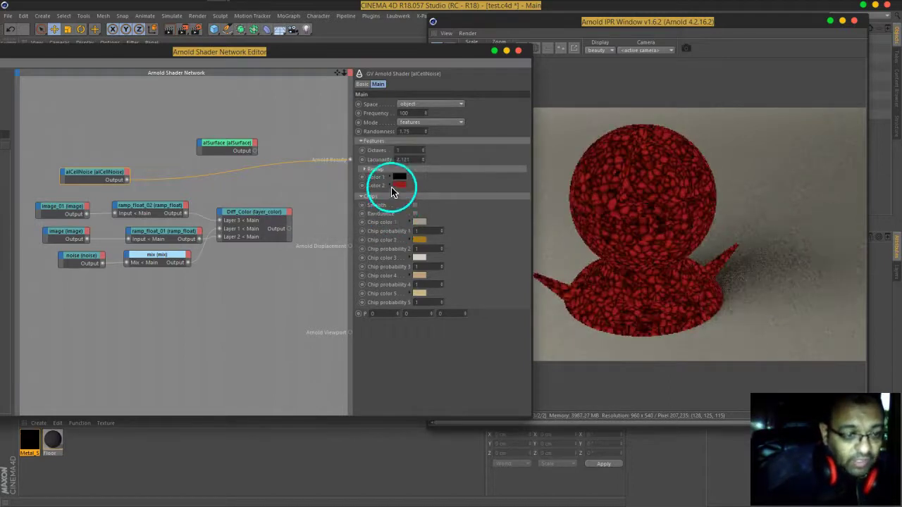
Step: Change alCellNoise's Color 1 to a dark red with a hue of 0° and 89% saturation
{"action": "left_click", "coordinate": [399, 176]}
{"action": "left_click_drag", "start_coordinate": [406, 197], "coordinate": [449, 197]}
{"action": "left_click_drag", "start_coordinate": [415, 138], "coordinate": [263, 95]}
{"action": "left_click_drag", "start_coordinate": [293, 152], "coordinate": [252, 159]}
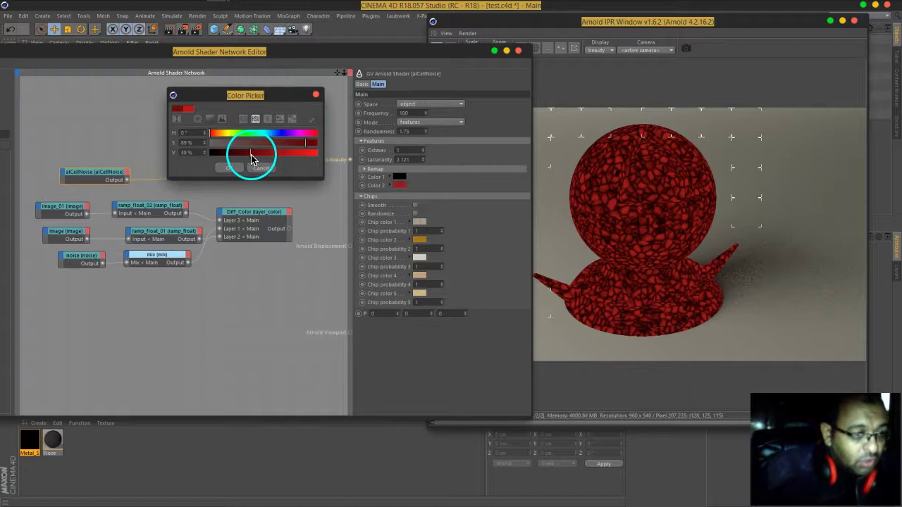
{"action": "left_click", "coordinate": [237, 168]}
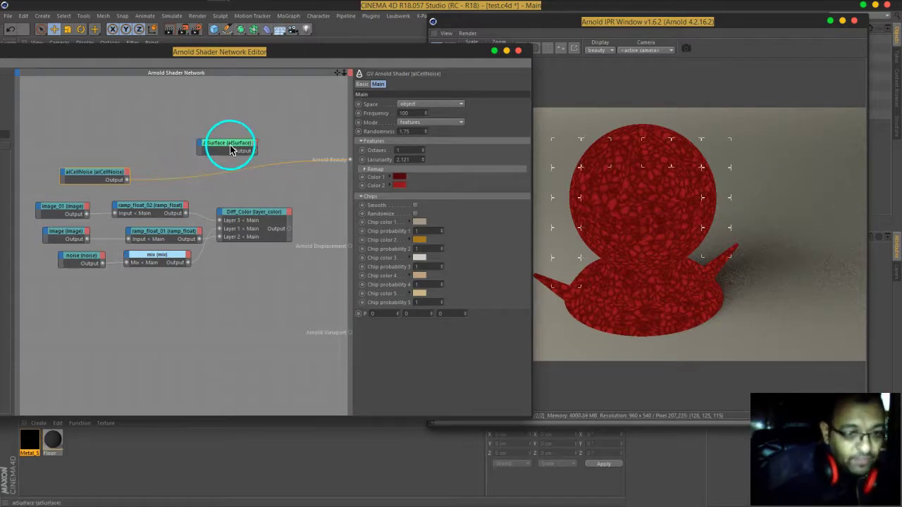
Step: Connect alCellNoise's output to Diff_Color's Layer 4 and show the Diff_Color layer settings
{"action": "left_click_drag", "start_coordinate": [257, 57], "coordinate": [316, 54]}
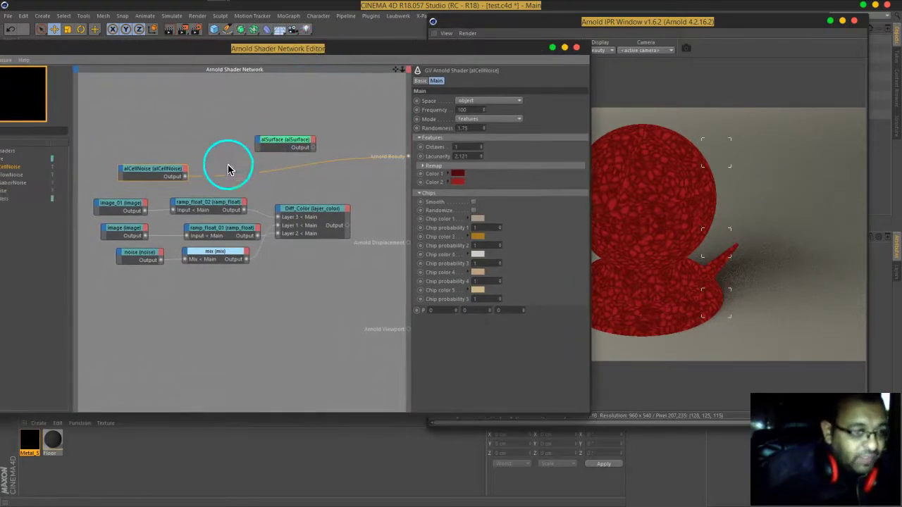
{"action": "left_click_drag", "start_coordinate": [186, 176], "coordinate": [320, 290]}
{"action": "left_click", "coordinate": [307, 217]}
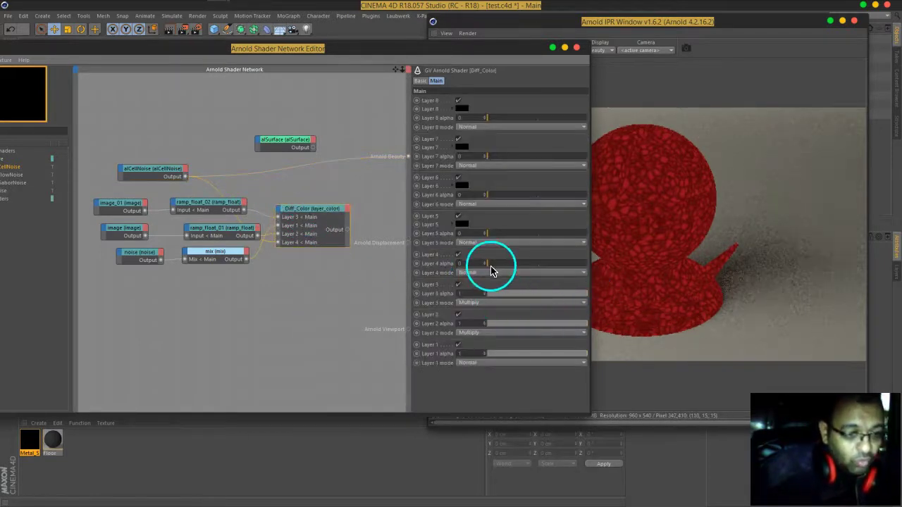
Step: Set Diff_Color's Layer 4 to alpha 1 with Multiply mode and connect Diff_Color's output to Arnold Beauty
{"action": "left_click_drag", "start_coordinate": [491, 268], "coordinate": [630, 263]}
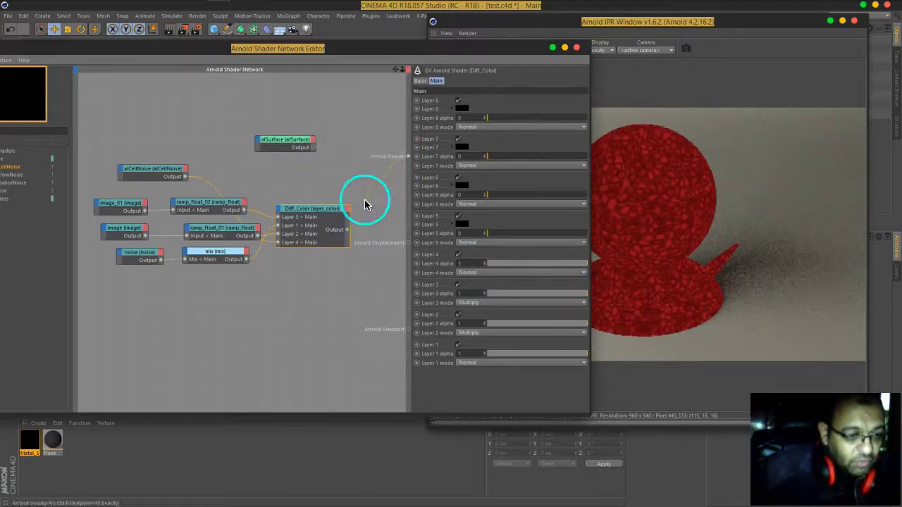
{"action": "left_click_drag", "start_coordinate": [310, 227], "coordinate": [307, 204]}
{"action": "left_click", "coordinate": [461, 273]}
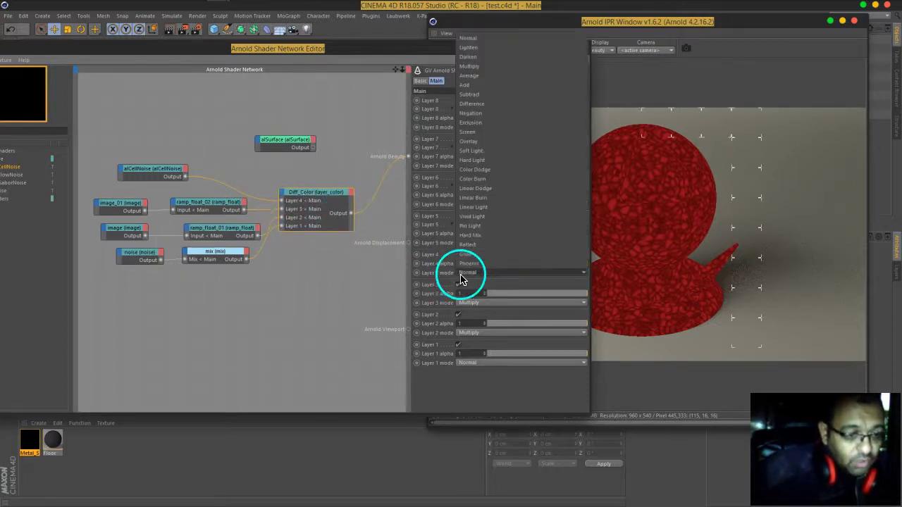
{"action": "left_click", "coordinate": [469, 66]}
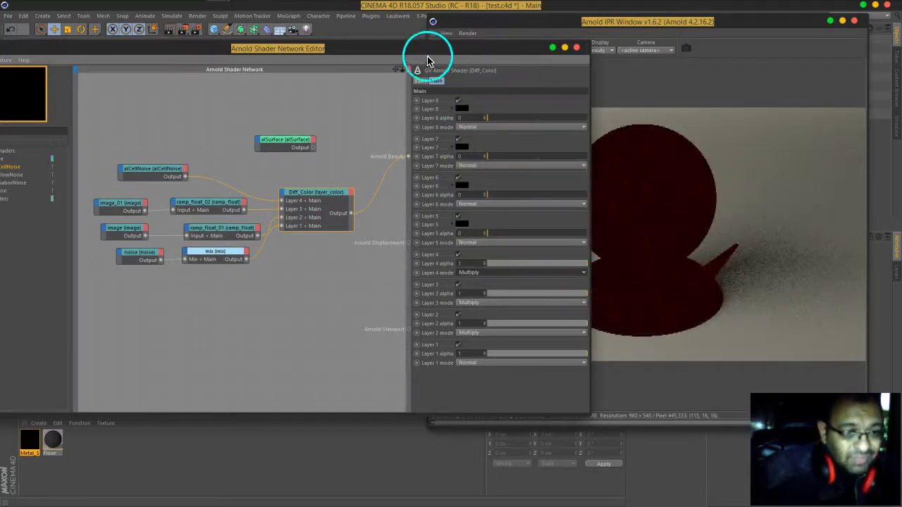
Step: Lower Diff_Color's Layer 4 alpha to 0.36
{"action": "left_click_drag", "start_coordinate": [408, 50], "coordinate": [334, 52]}
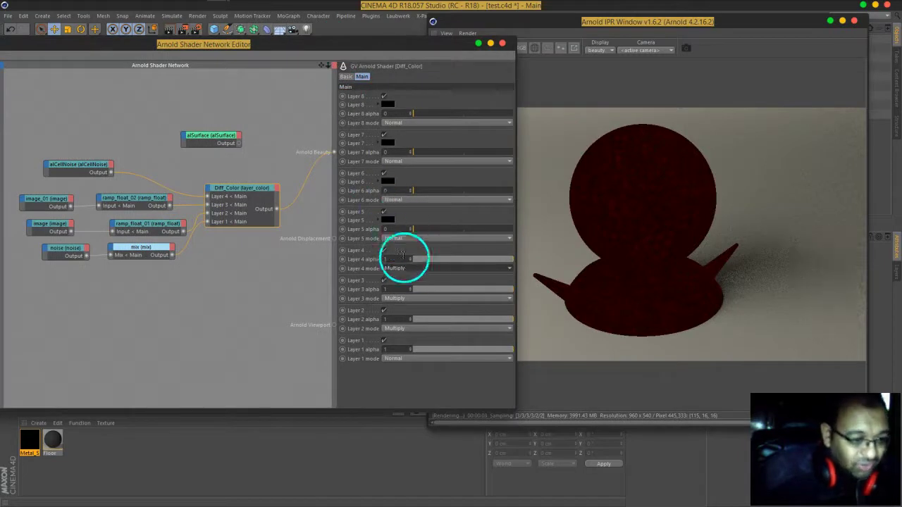
{"action": "left_click_drag", "start_coordinate": [424, 267], "coordinate": [450, 266]}
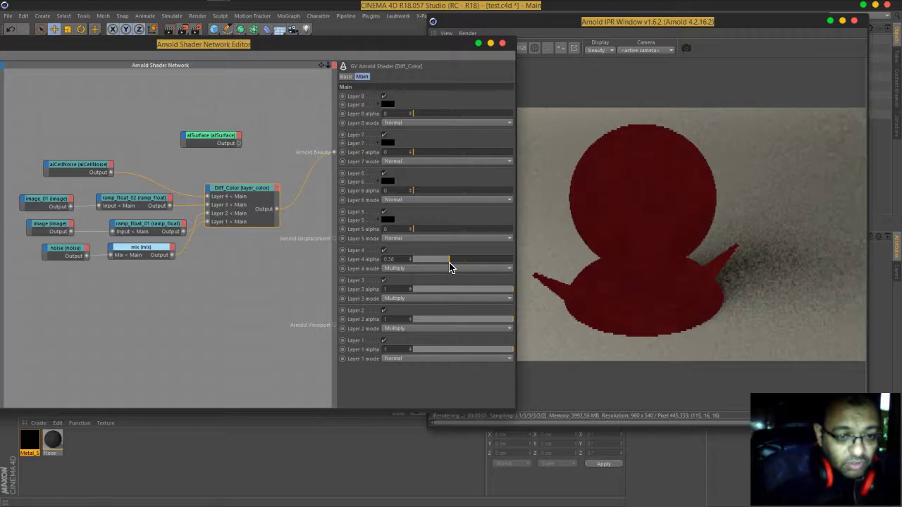
{"action": "left_click", "coordinate": [387, 256]}
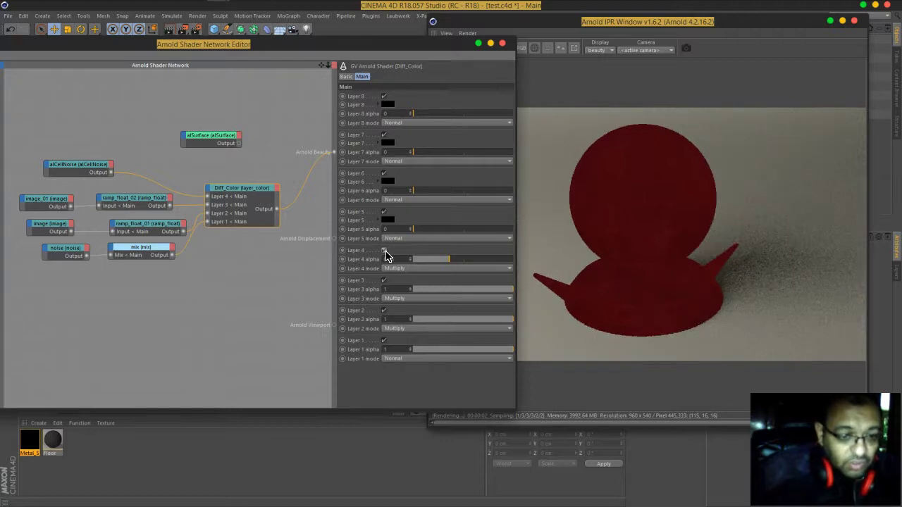
Step: Set the Scale of the Arnold IPR render to 100% for a sharper preview of the shader ball
{"action": "left_click", "coordinate": [654, 22]}
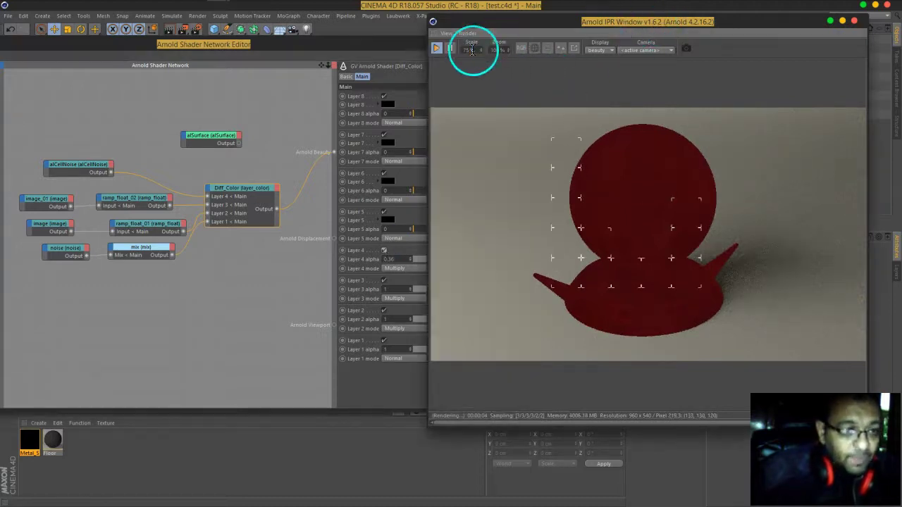
{"action": "left_click", "coordinate": [471, 51]}
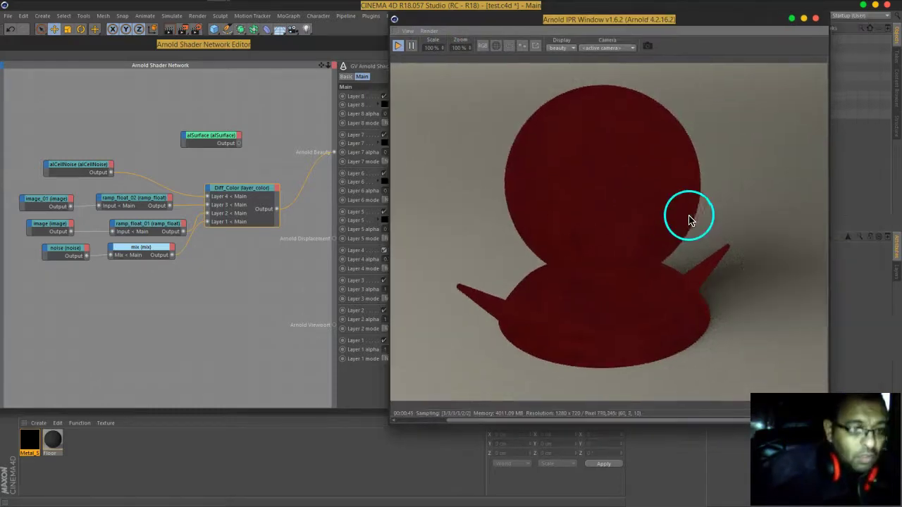
{"action": "left_click_drag", "start_coordinate": [690, 214], "coordinate": [660, 204]}
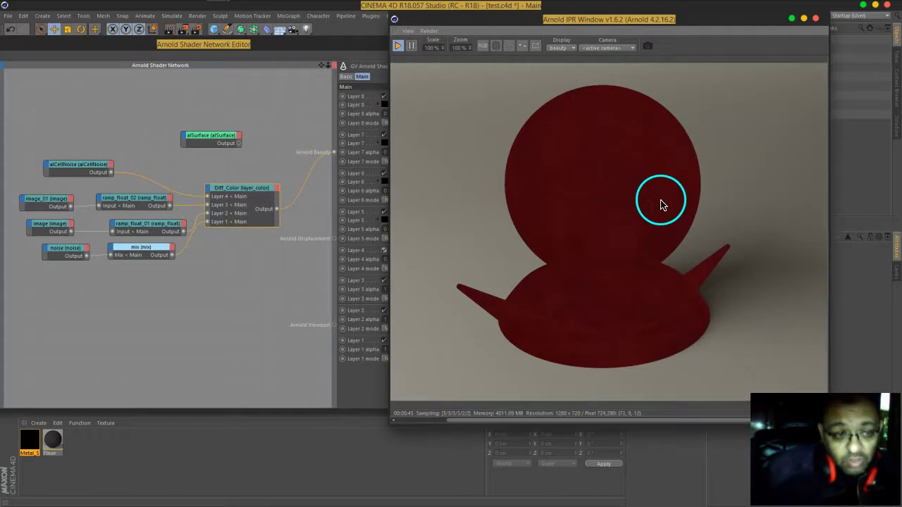
Step: Adjust the dark red colors of Input1 and Input2 on the mix node
{"action": "left_click", "coordinate": [149, 250]}
{"action": "left_click", "coordinate": [380, 77]}
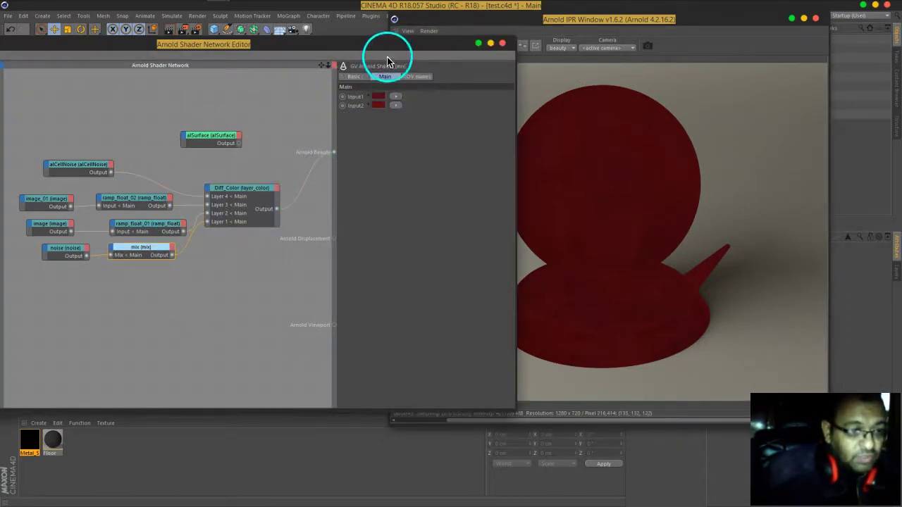
{"action": "left_click_drag", "start_coordinate": [378, 48], "coordinate": [306, 48]}
{"action": "left_click", "coordinate": [305, 94]}
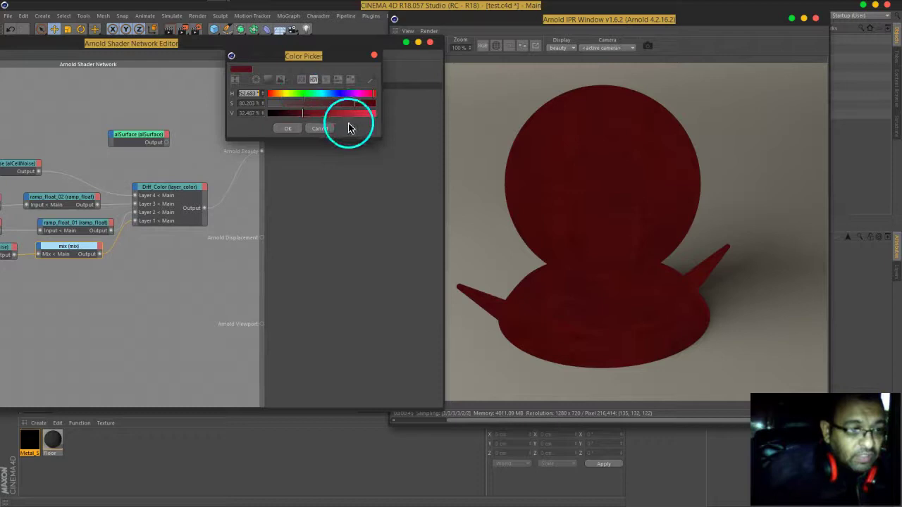
{"action": "left_click", "coordinate": [288, 128]}
{"action": "left_click", "coordinate": [306, 103]}
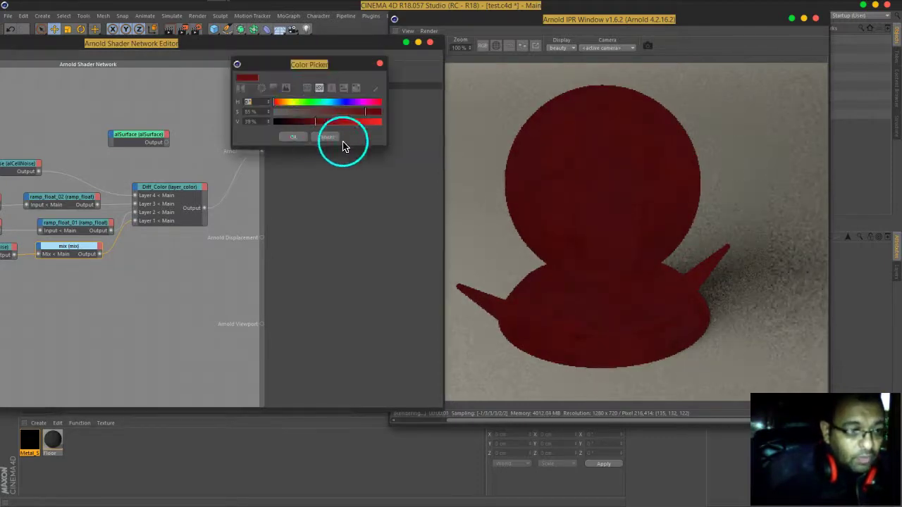
{"action": "left_click", "coordinate": [300, 136]}
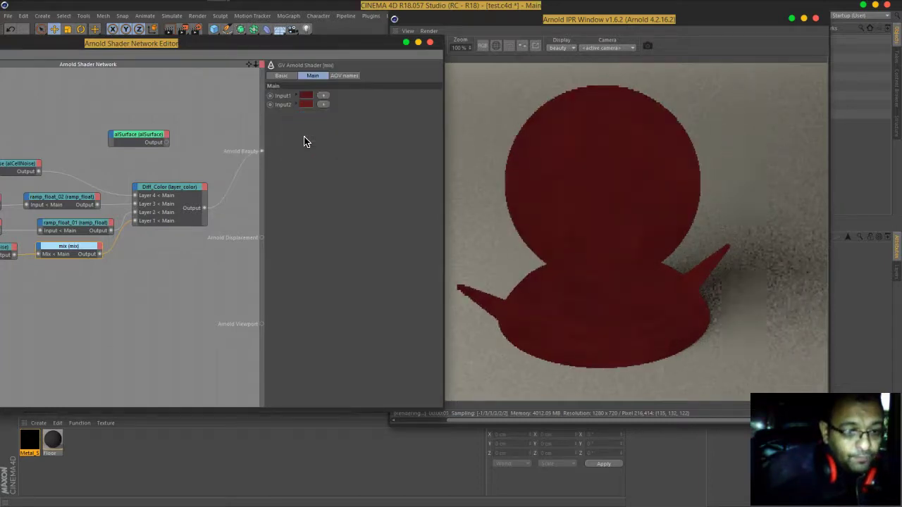
Step: Slightly reduce the saturation of the reds in alCellNoise's Color 1 and Color 2
{"action": "left_click", "coordinate": [94, 218]}
{"action": "left_click", "coordinate": [22, 172]}
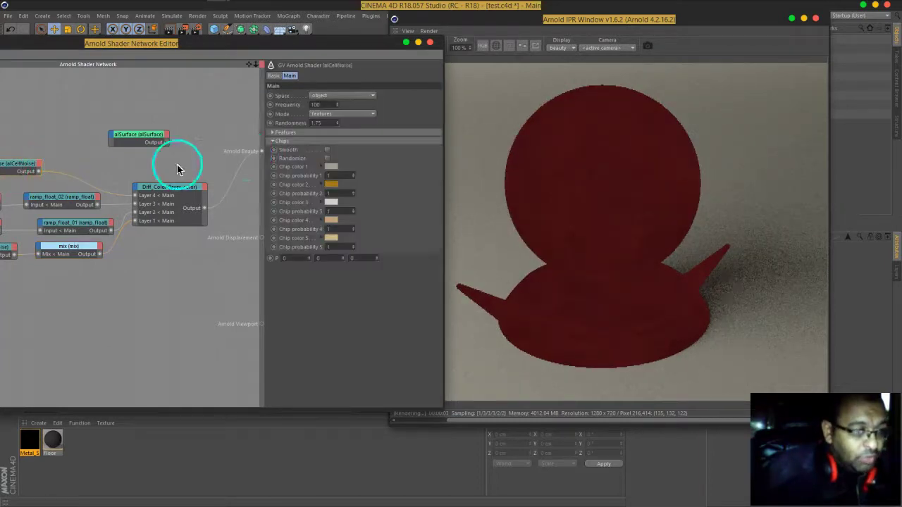
{"action": "left_click", "coordinate": [307, 132]}
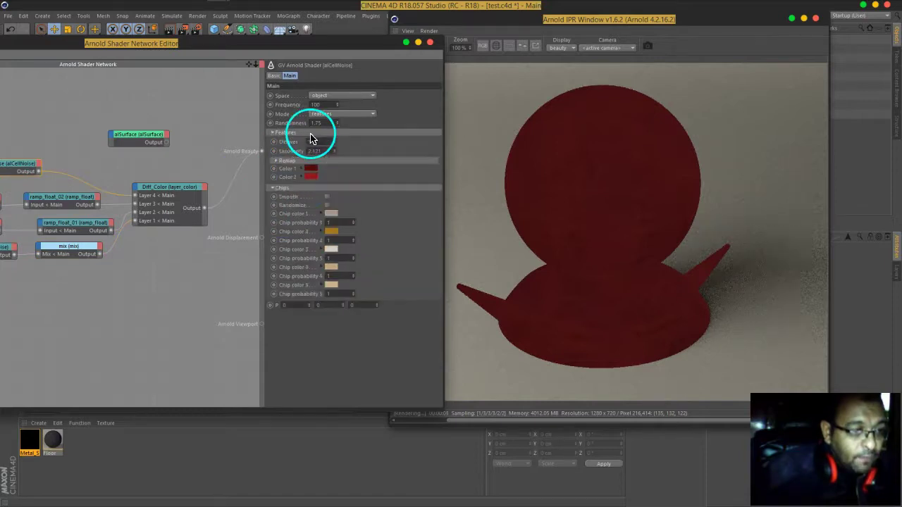
{"action": "left_click", "coordinate": [315, 166]}
{"action": "left_click", "coordinate": [366, 183]}
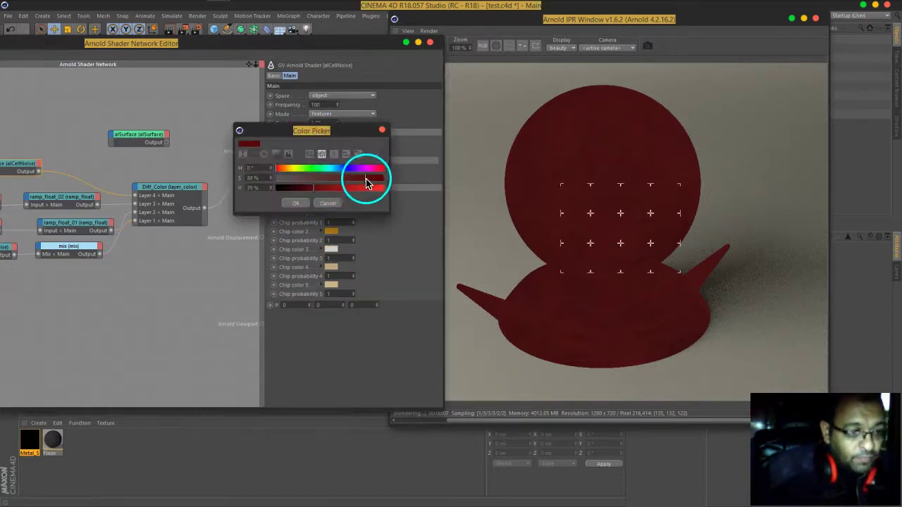
{"action": "left_click", "coordinate": [296, 203]}
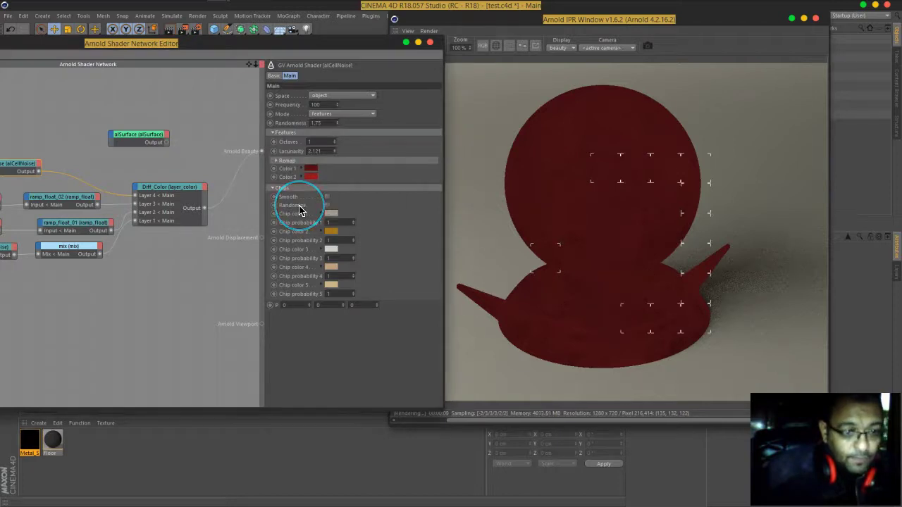
{"action": "left_click", "coordinate": [310, 177]}
{"action": "left_click_drag", "start_coordinate": [355, 197], "coordinate": [333, 203]}
{"action": "left_click", "coordinate": [297, 213]}
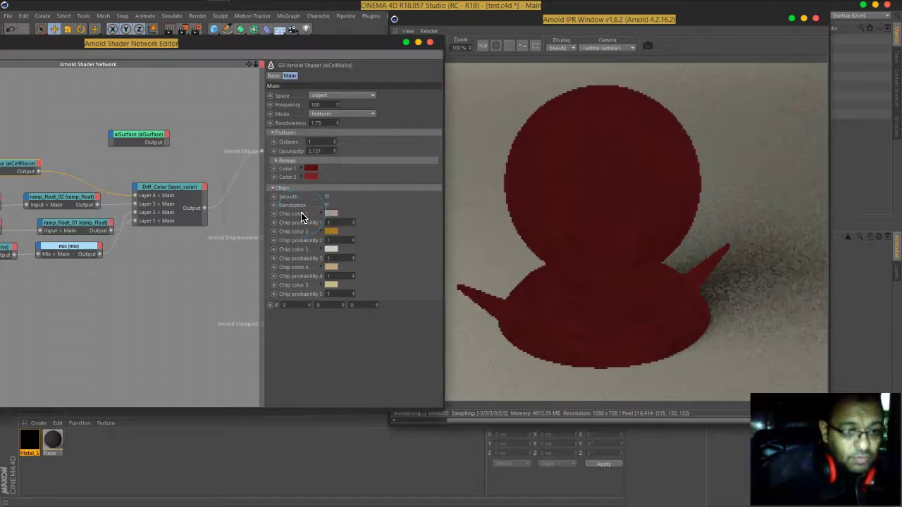
{"action": "left_click", "coordinate": [267, 57]}
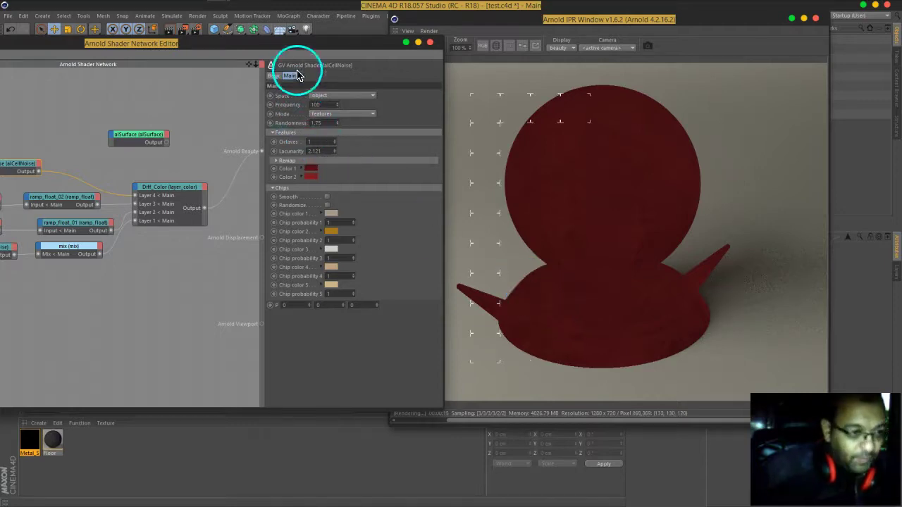
Step: Move the Diff_Color network down as a group to free space above it, and align ramp_float_01 with its neighbouring nodes
{"action": "left_click_drag", "start_coordinate": [302, 45], "coordinate": [466, 55]}
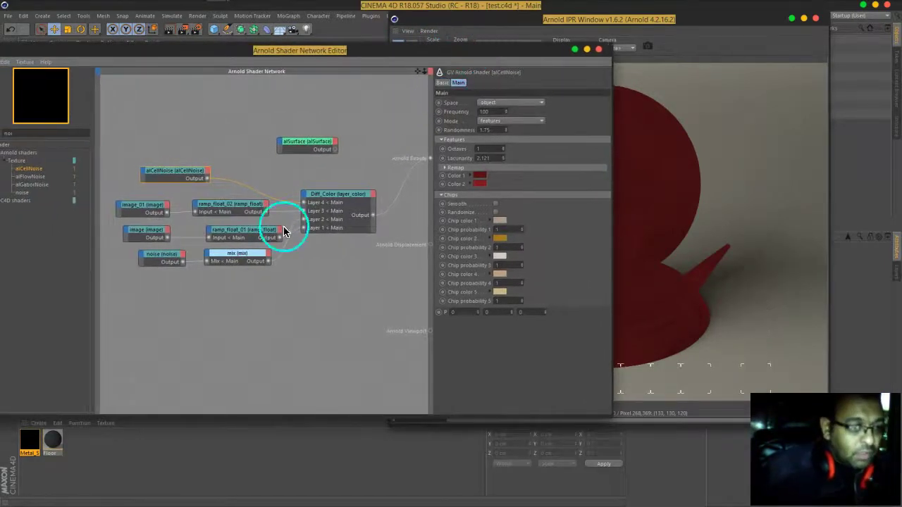
{"action": "left_click_drag", "start_coordinate": [359, 169], "coordinate": [148, 263]}
{"action": "left_click_drag", "start_coordinate": [187, 179], "coordinate": [187, 218]}
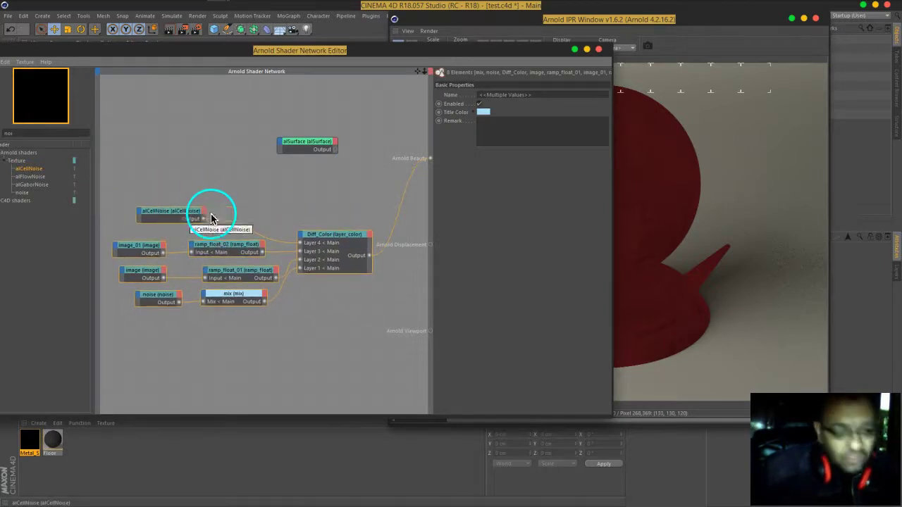
{"action": "left_click", "coordinate": [249, 203]}
{"action": "left_click_drag", "start_coordinate": [247, 269], "coordinate": [240, 267]}
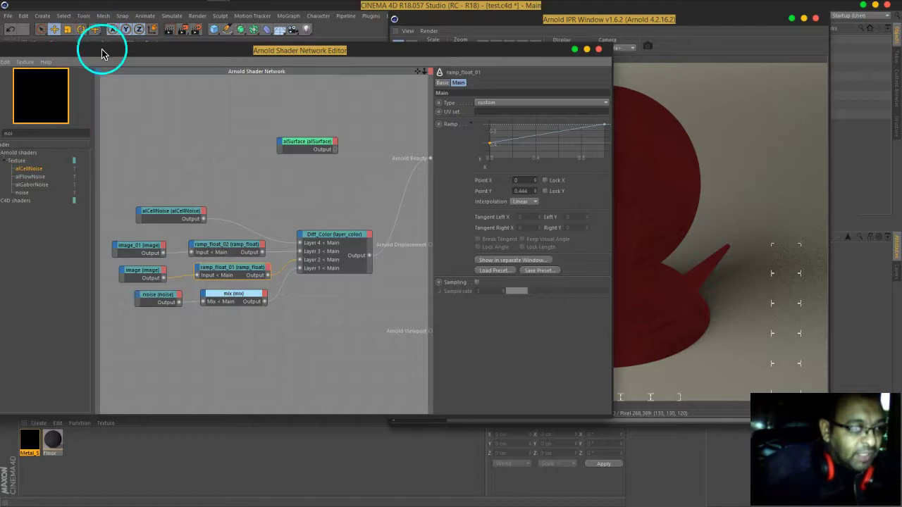
Step: Add another image shader above alCellNoise and load the BW36.png mask from the Masks folder
{"action": "left_click_drag", "start_coordinate": [105, 46], "coordinate": [167, 51]}
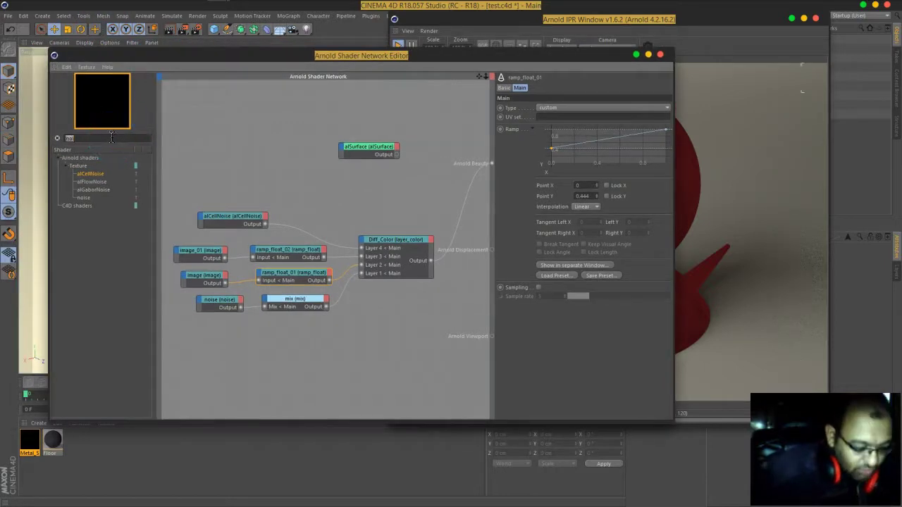
{"action": "left_click_drag", "start_coordinate": [91, 176], "coordinate": [242, 196]}
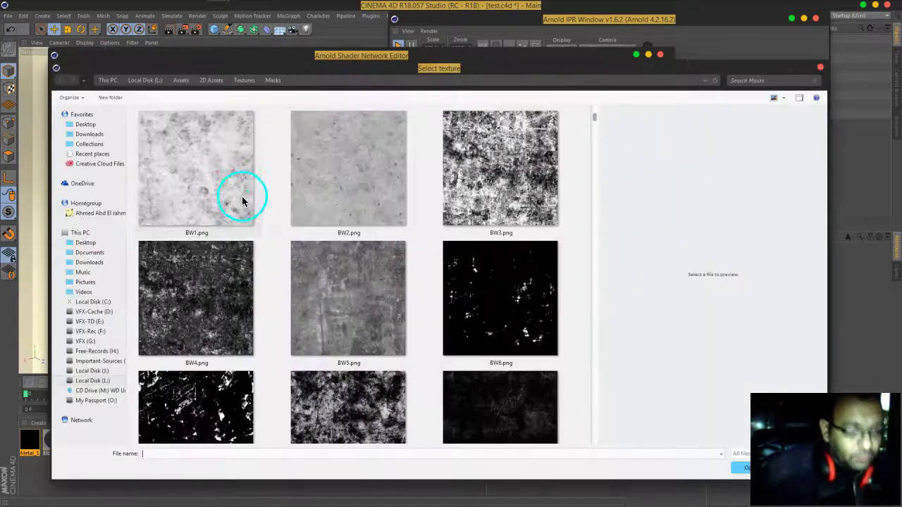
{"action": "scroll", "coordinate": [428, 195], "scroll_direction": "down", "scroll_amount": 5}
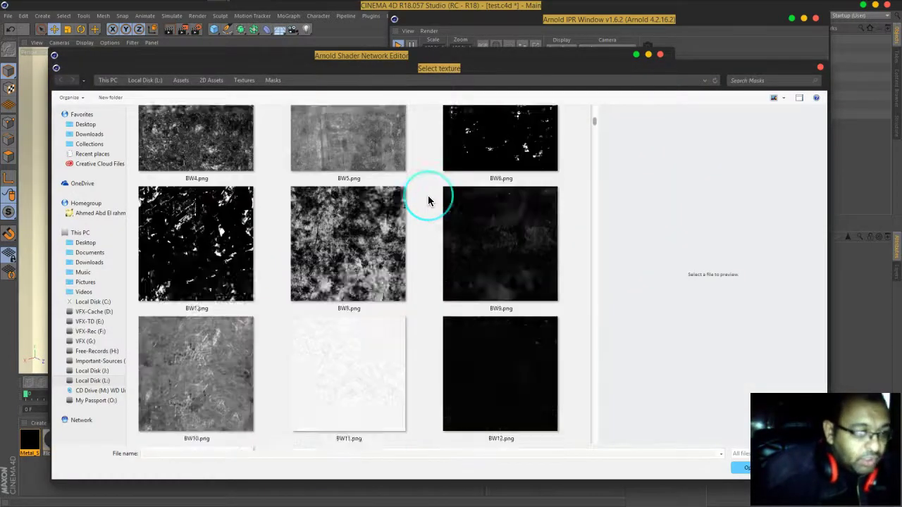
{"action": "scroll", "coordinate": [427, 198], "scroll_direction": "down", "scroll_amount": 4}
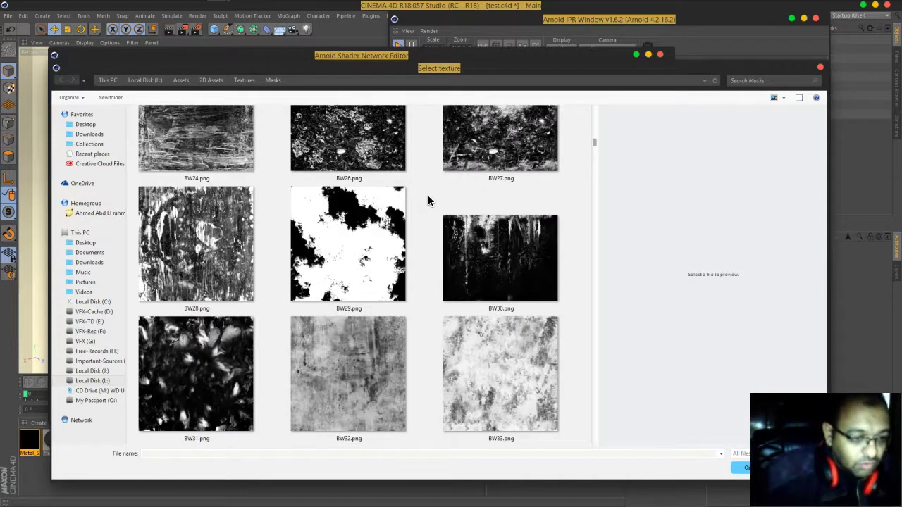
{"action": "scroll", "coordinate": [428, 197], "scroll_direction": "down", "scroll_amount": 4}
{"action": "left_click", "coordinate": [416, 200]}
{"action": "left_click", "coordinate": [469, 247]}
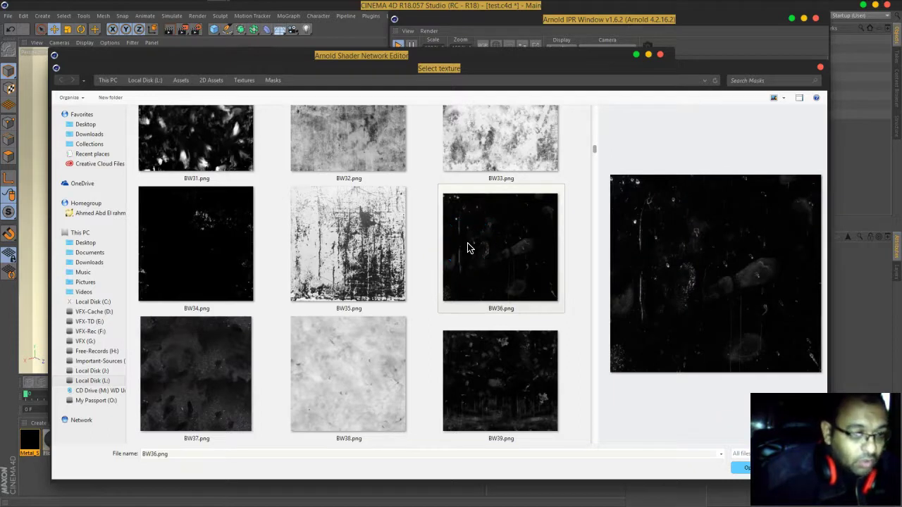
{"action": "scroll", "coordinate": [514, 243], "scroll_direction": "down", "scroll_amount": 2}
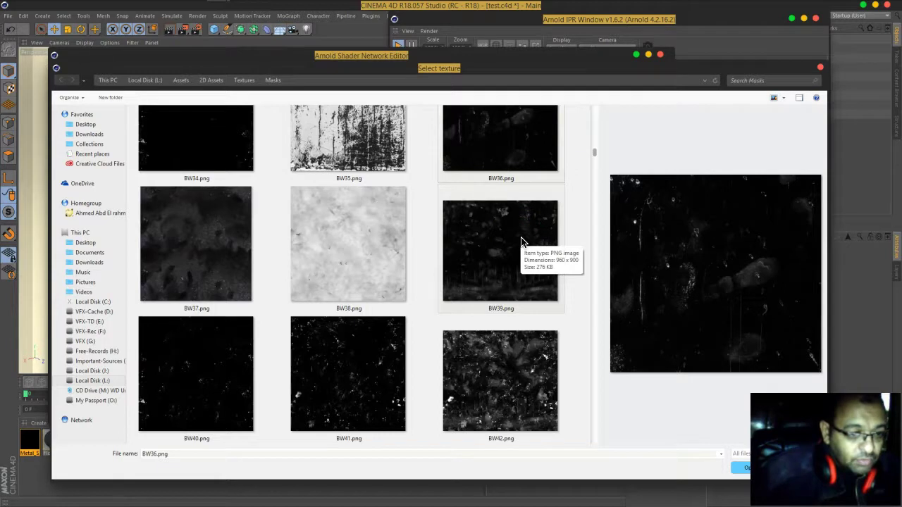
{"action": "scroll", "coordinate": [521, 243], "scroll_direction": "up", "scroll_amount": 1}
{"action": "left_click", "coordinate": [743, 469]}
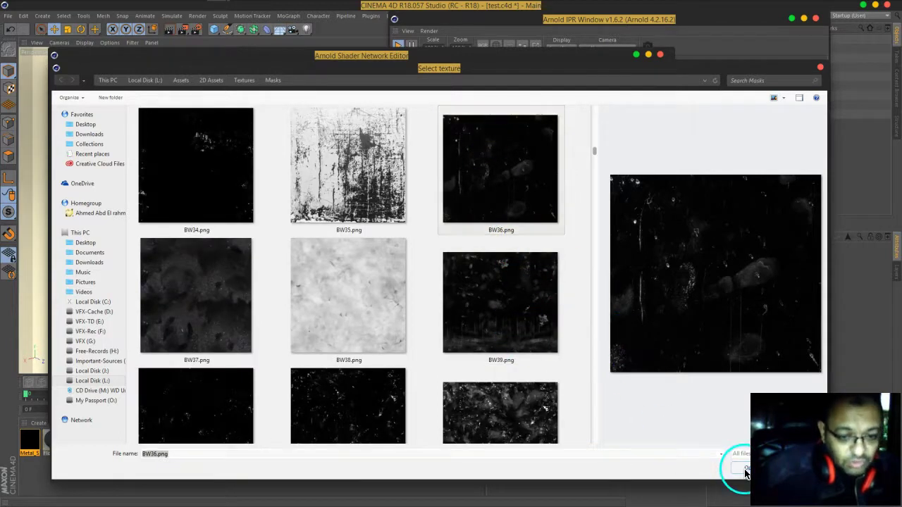
{"action": "left_click", "coordinate": [445, 288]}
Step: Connect the BW36.png image shader's output to Arnold Beauty to preview it, and place its node above alCellNoise
{"action": "left_click_drag", "start_coordinate": [248, 203], "coordinate": [491, 169]}
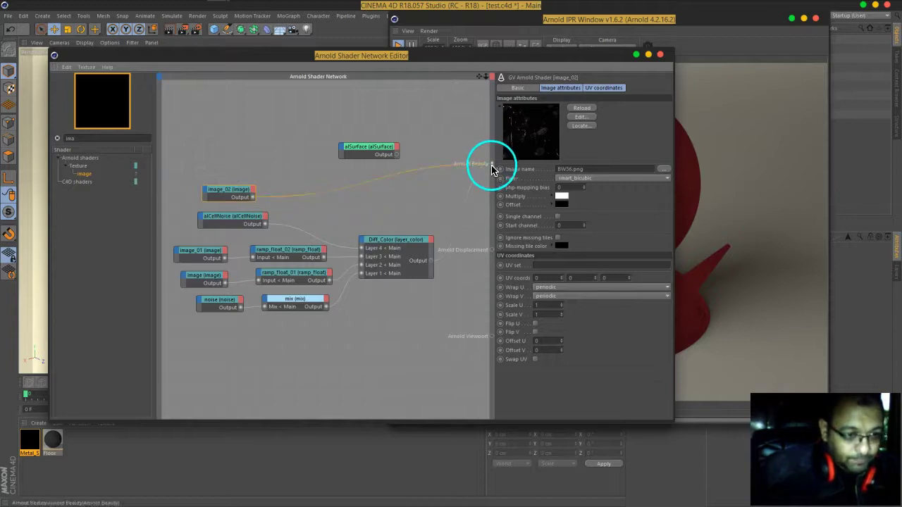
{"action": "left_click_drag", "start_coordinate": [517, 56], "coordinate": [374, 54]}
{"action": "left_click", "coordinate": [86, 189]}
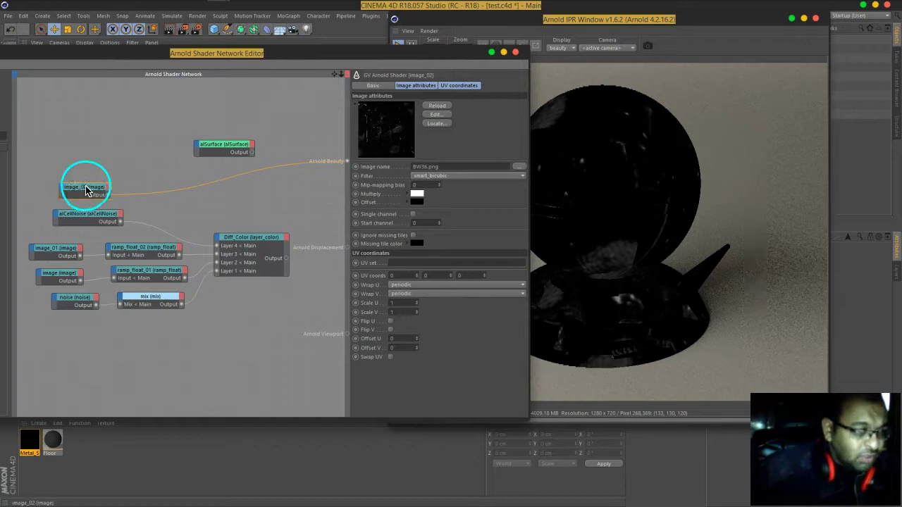
{"action": "left_click_drag", "start_coordinate": [86, 189], "coordinate": [85, 185]}
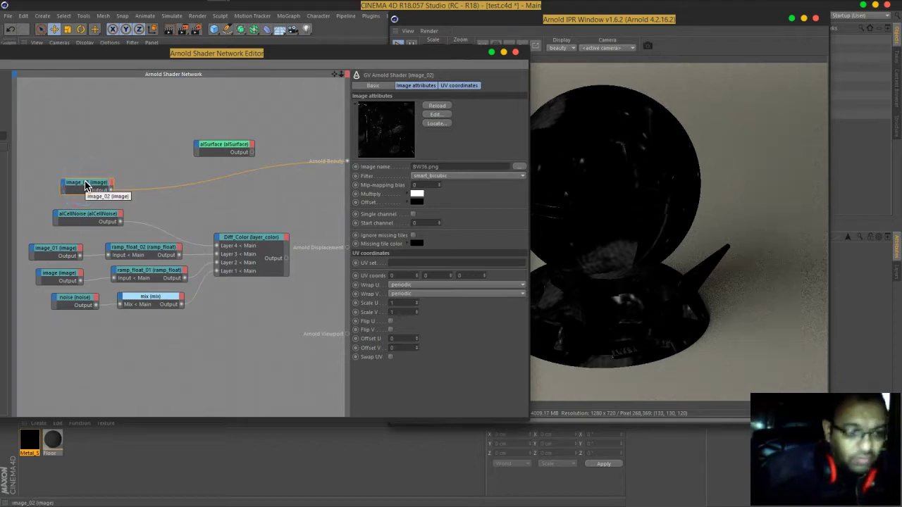
Step: Set Scale U and Scale V to 6 in the UV coordinates of the BW36.png image shader
{"action": "left_click", "coordinate": [460, 86]}
{"action": "left_click", "coordinate": [404, 150]}
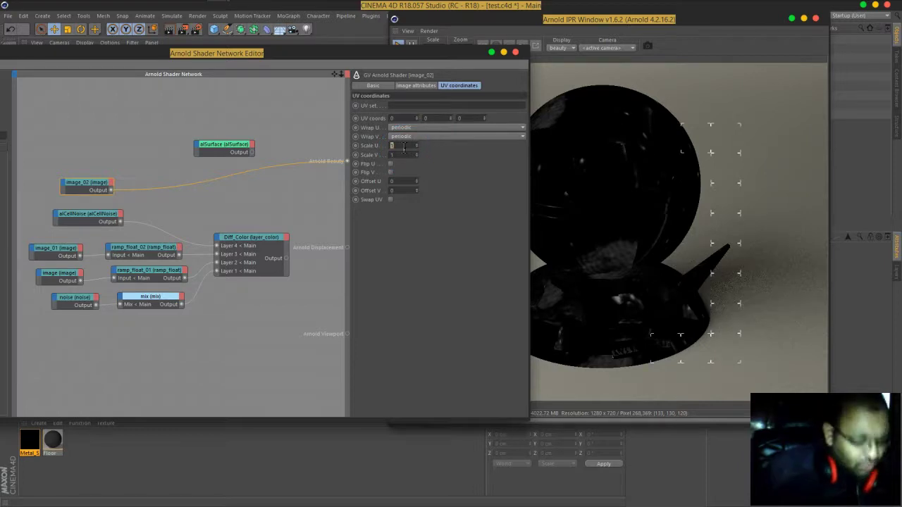
{"action": "type", "text": "3"}
{"action": "key", "text": "Return"}
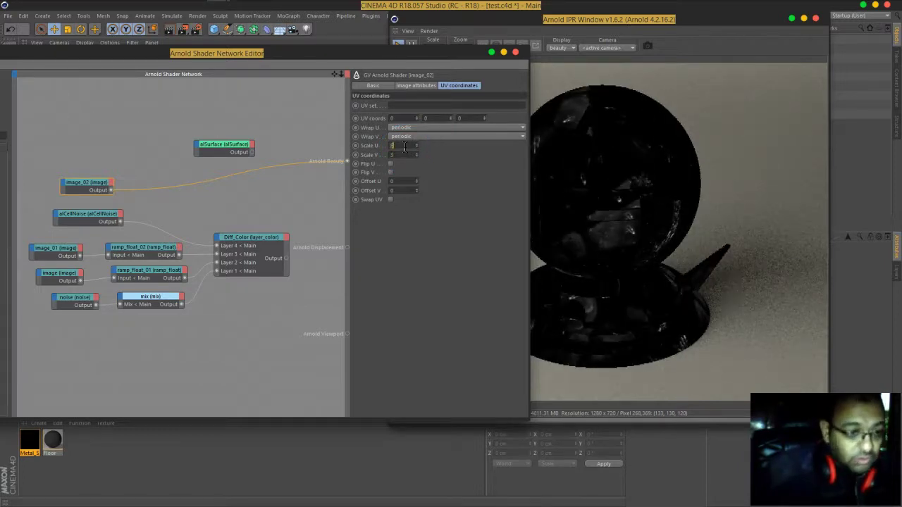
{"action": "type", "text": "6"}
{"action": "key", "text": "Return"}
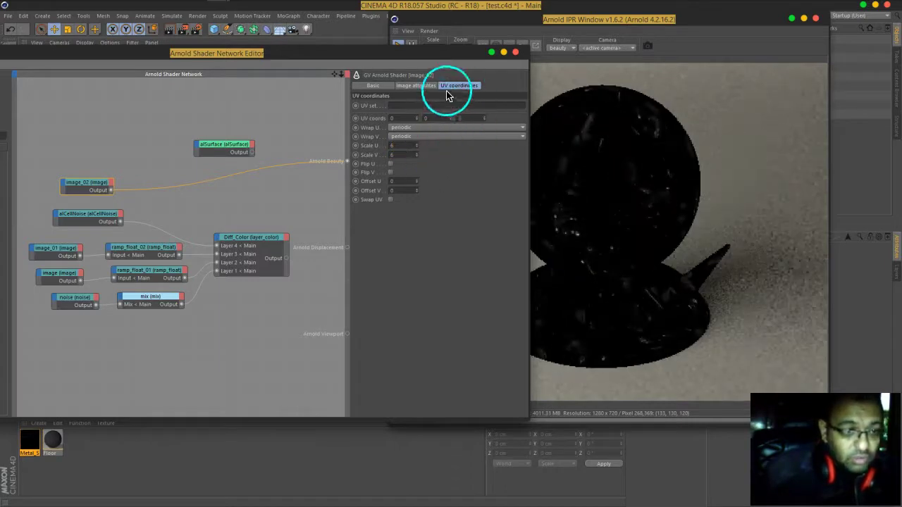
Step: Enable Flip V in the UV coordinates of the BW36.png image shader and check its effect on the preview render
{"action": "left_click_drag", "start_coordinate": [444, 55], "coordinate": [392, 61]}
{"action": "left_click_drag", "start_coordinate": [362, 144], "coordinate": [343, 171]}
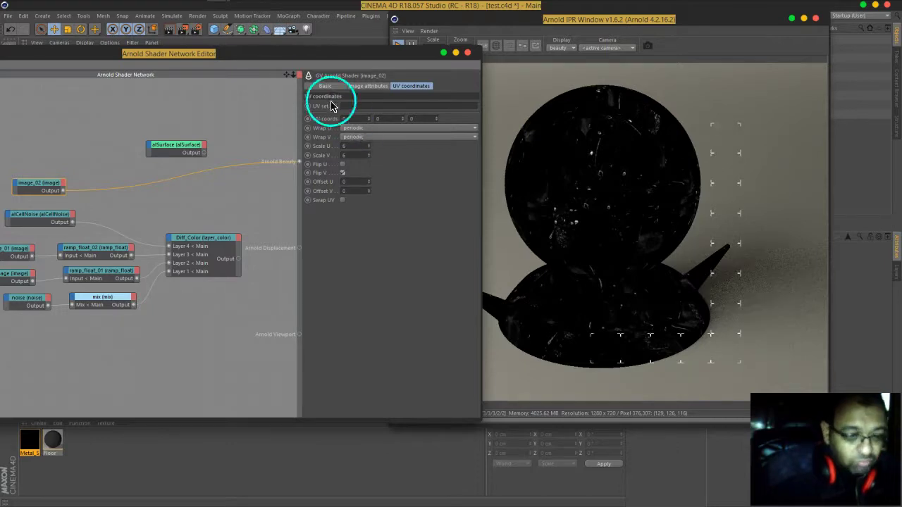
{"action": "mouse_move", "coordinate": [322, 56]}
{"action": "left_mouse_down"}
{"action": "mouse_move", "coordinate": [447, 45]}
{"action": "mouse_move", "coordinate": [317, 68]}
{"action": "left_mouse_up"}
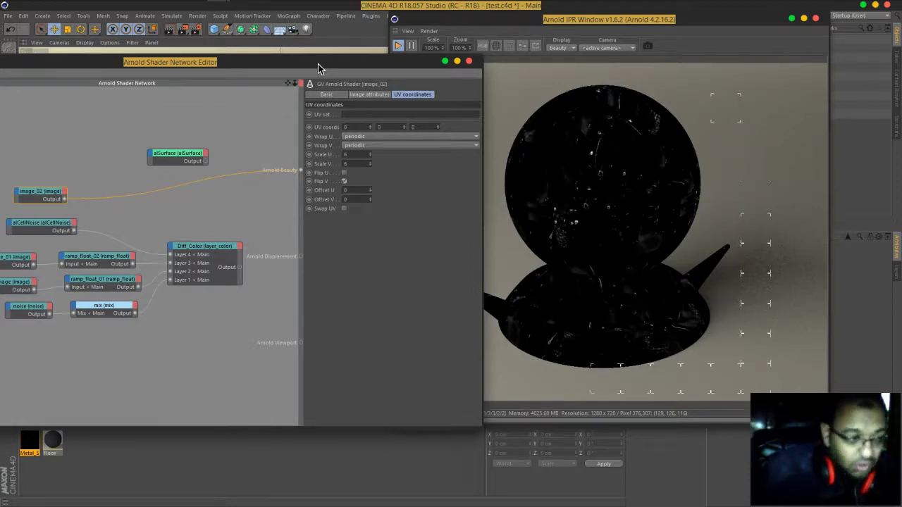
{"action": "left_click_drag", "start_coordinate": [318, 69], "coordinate": [379, 57]}
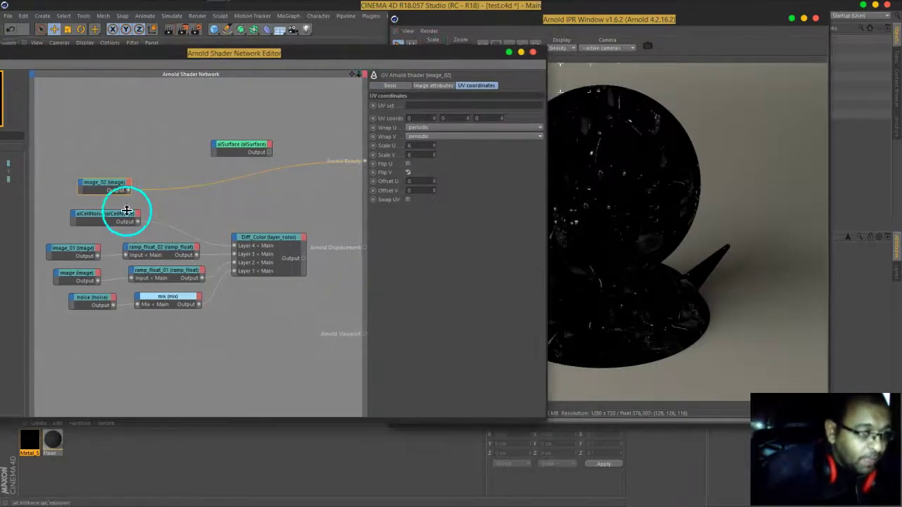
Step: Connect the image_02 output to Layer 5 of Diff_Color and route Diff_Color's output to Arnold Beauty
{"action": "left_click_drag", "start_coordinate": [157, 221], "coordinate": [286, 300]}
{"action": "left_click_drag", "start_coordinate": [250, 259], "coordinate": [268, 247]}
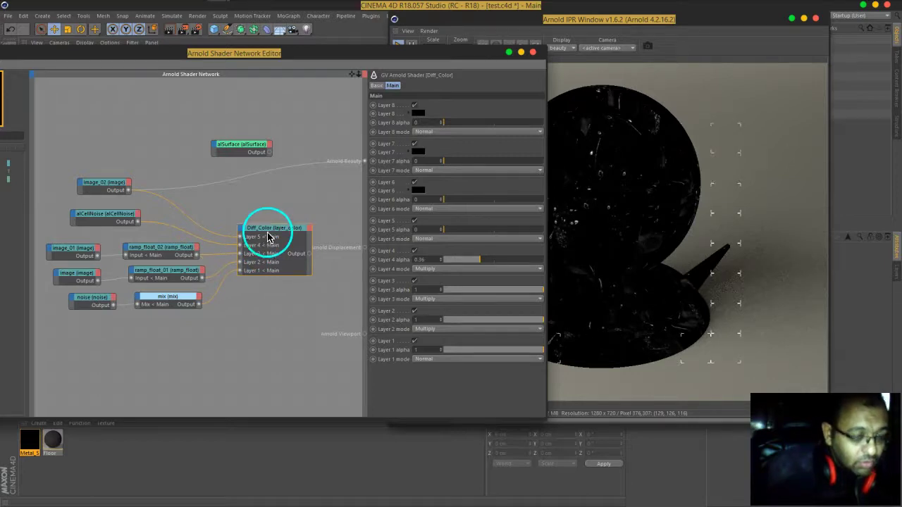
{"action": "left_click_drag", "start_coordinate": [309, 253], "coordinate": [364, 167]}
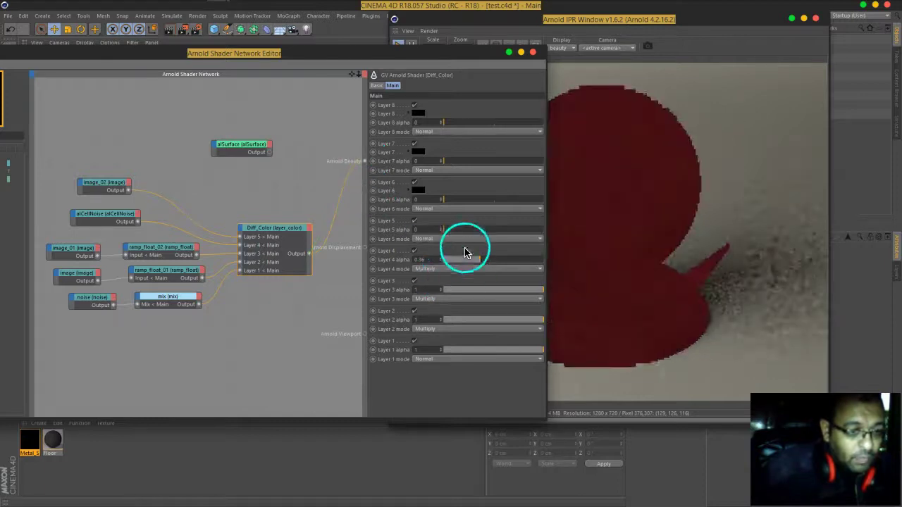
Step: Set Diff_Color's Layer 5 alpha to 1 and its Layer 5 mode to Lighten
{"action": "left_click_drag", "start_coordinate": [458, 230], "coordinate": [580, 229]}
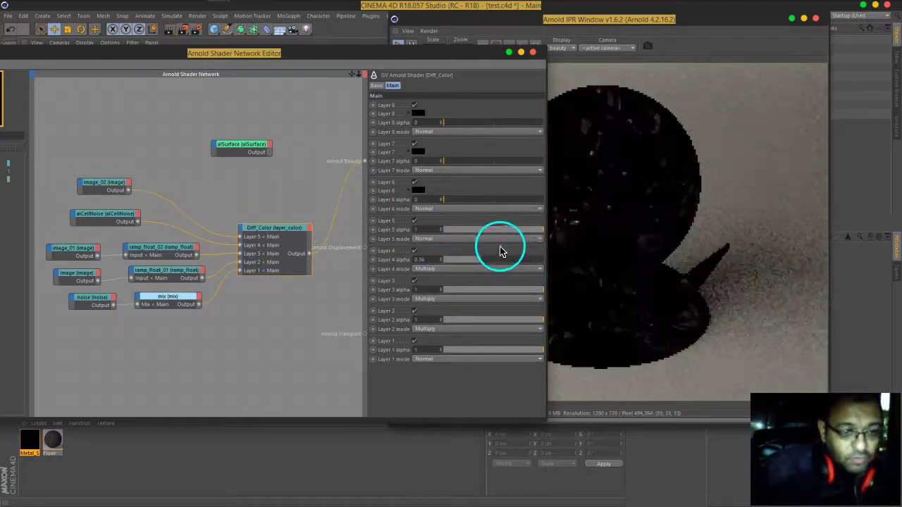
{"action": "left_click", "coordinate": [461, 241]}
{"action": "left_click", "coordinate": [459, 258]}
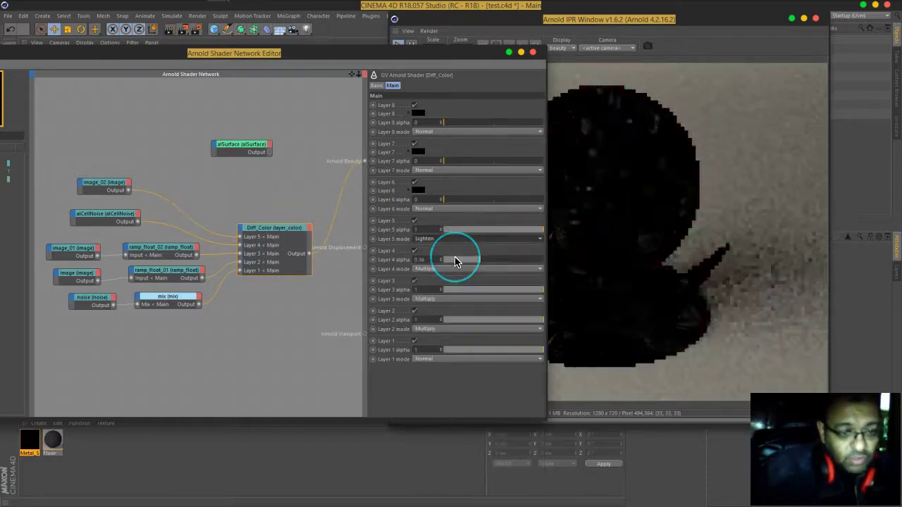
{"action": "left_click_drag", "start_coordinate": [354, 59], "coordinate": [263, 50]}
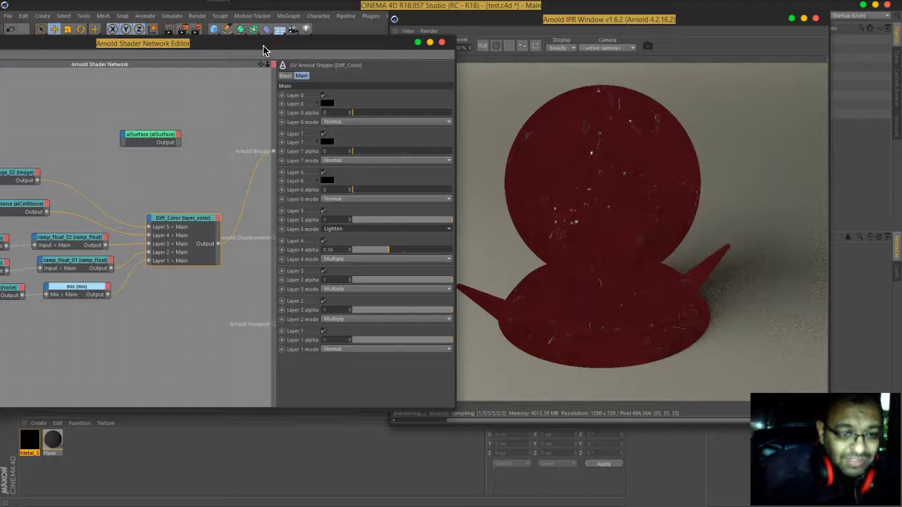
Step: Change the Layer 5 mode of Diff_Color to Negation
{"action": "left_click", "coordinate": [347, 230]}
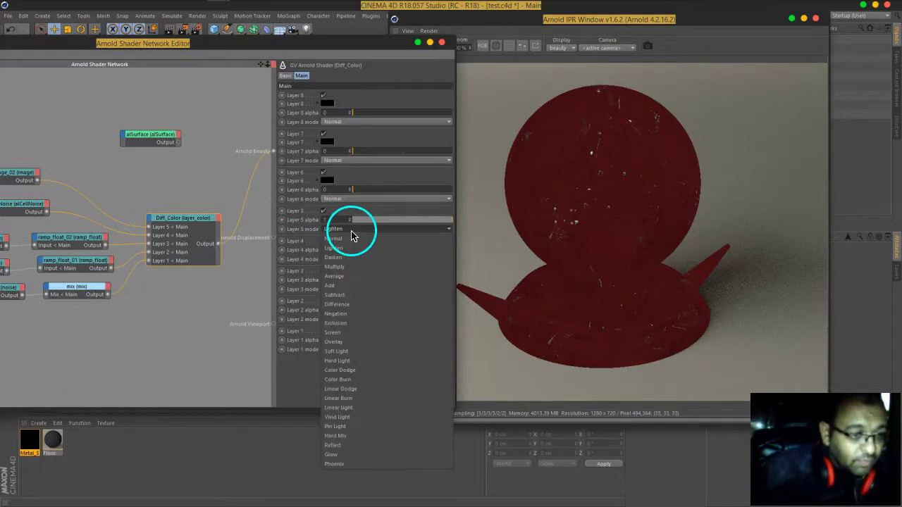
{"action": "left_click", "coordinate": [346, 313]}
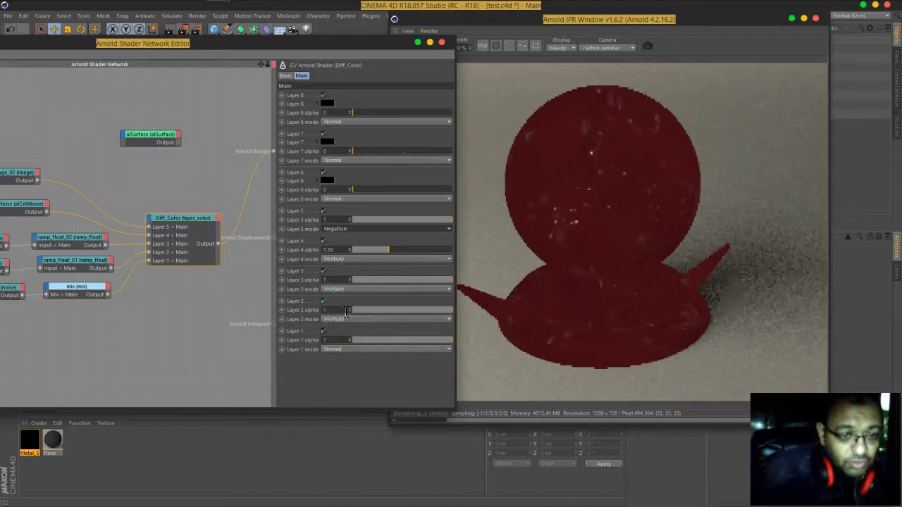
{"action": "left_click", "coordinate": [654, 236]}
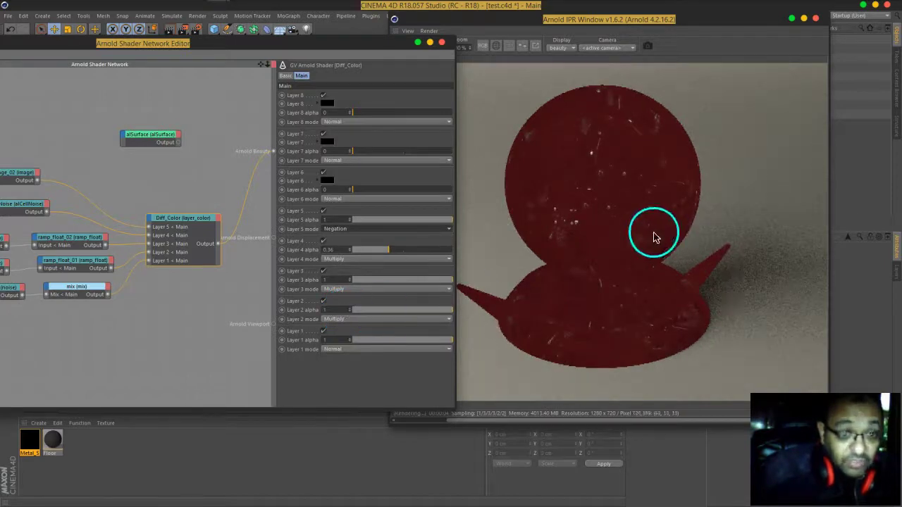
Step: Try the Add mode for Diff_Color's Layer 5 and switch it back to Negation
{"action": "left_click", "coordinate": [343, 230]}
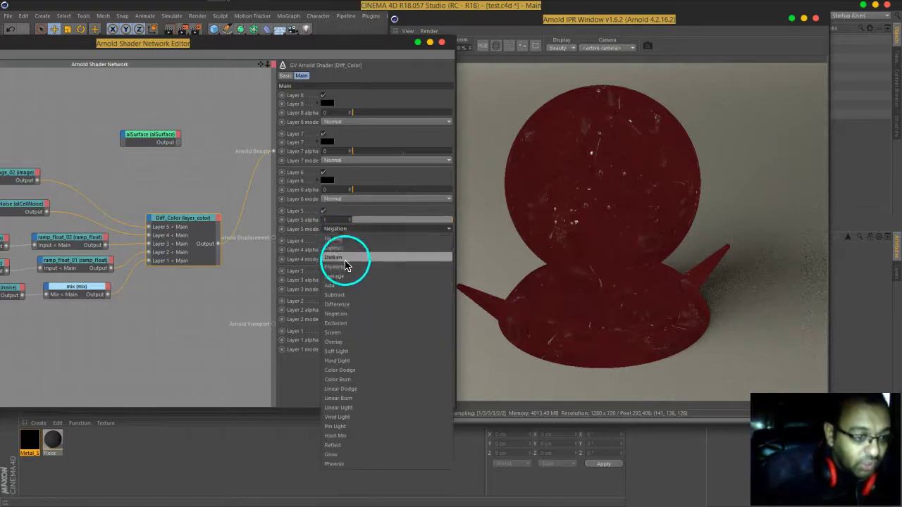
{"action": "left_click", "coordinate": [343, 285]}
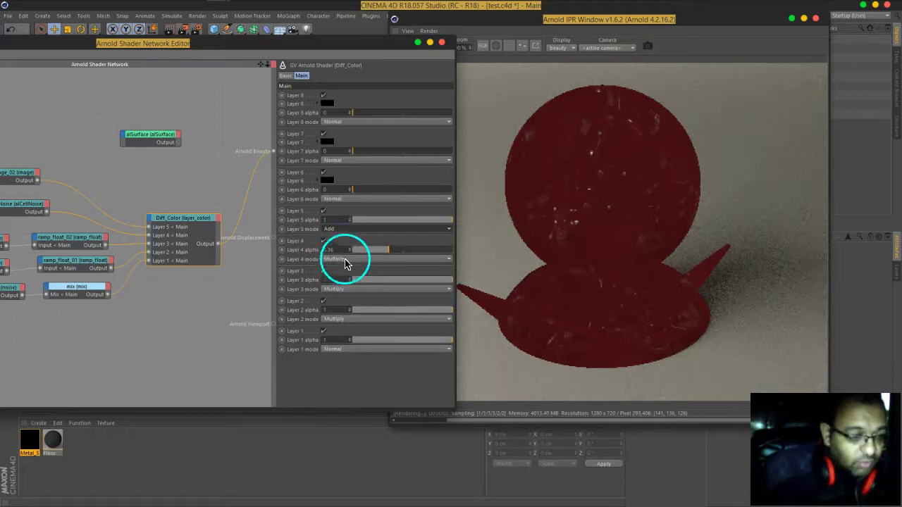
{"action": "left_click", "coordinate": [343, 229]}
{"action": "left_click_drag", "start_coordinate": [338, 277], "coordinate": [348, 320]}
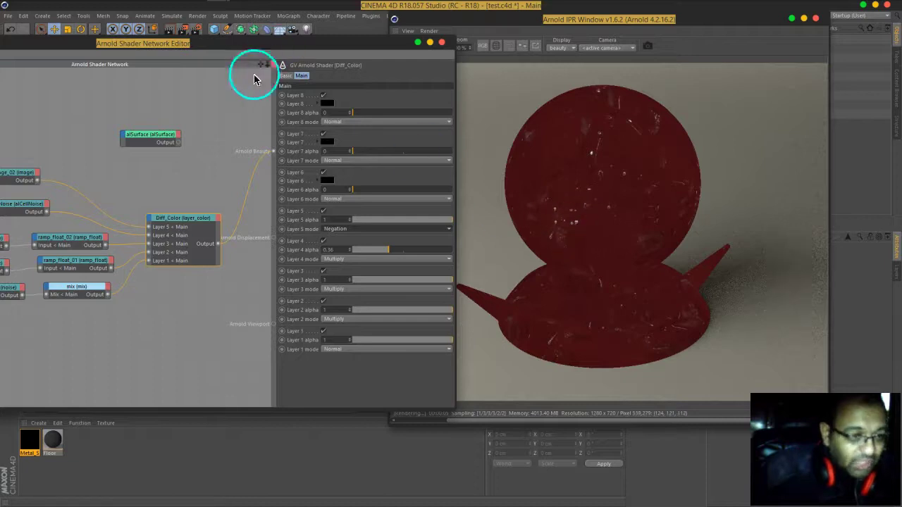
Step: Set Offset U to 0.26 in the UV coordinates of the image_02 shader
{"action": "left_click_drag", "start_coordinate": [246, 42], "coordinate": [296, 64]}
{"action": "left_click", "coordinate": [61, 199]}
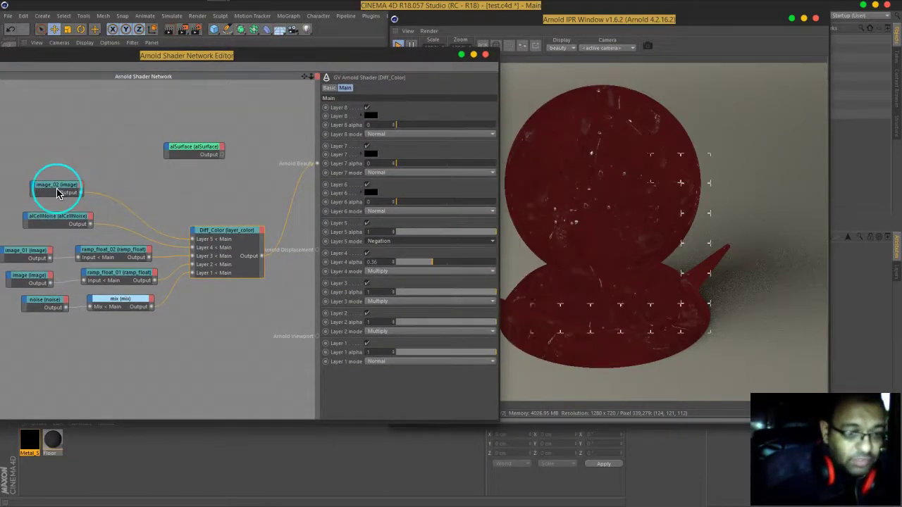
{"action": "left_click", "coordinate": [388, 133]}
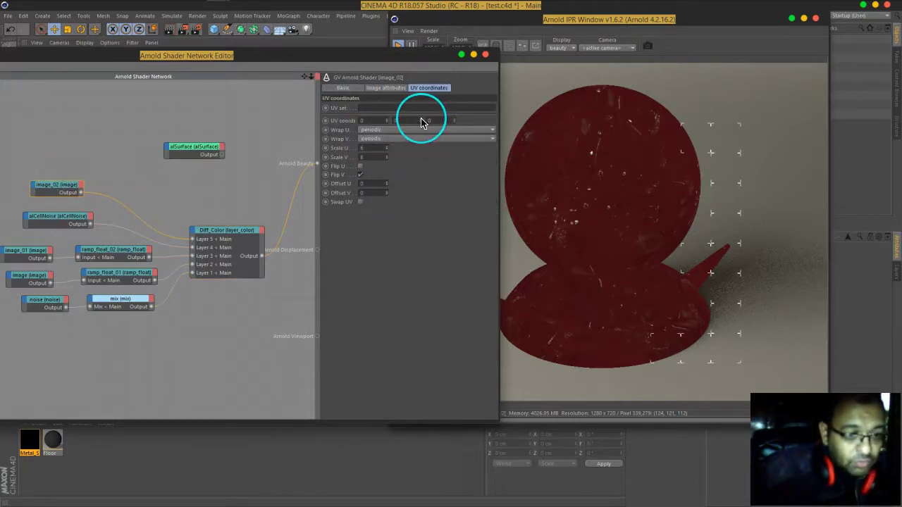
{"action": "left_click", "coordinate": [418, 120]}
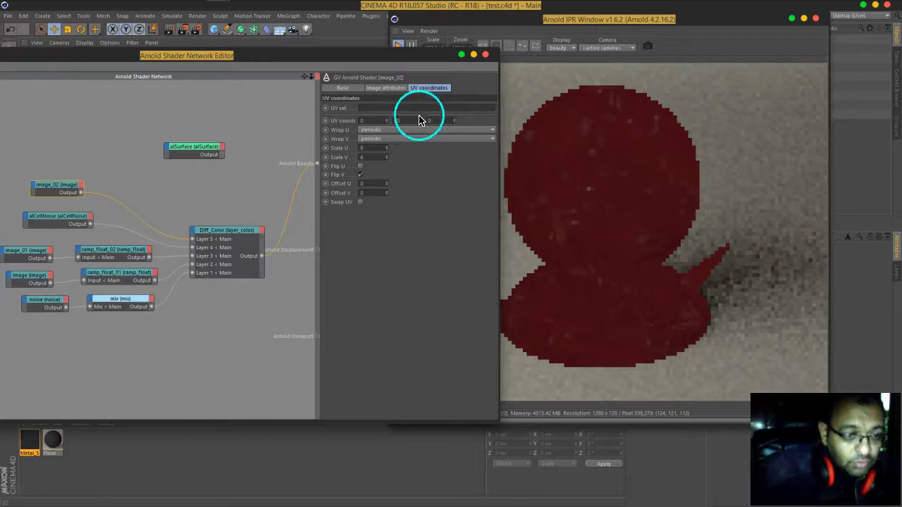
{"action": "left_click_drag", "start_coordinate": [420, 125], "coordinate": [386, 174]}
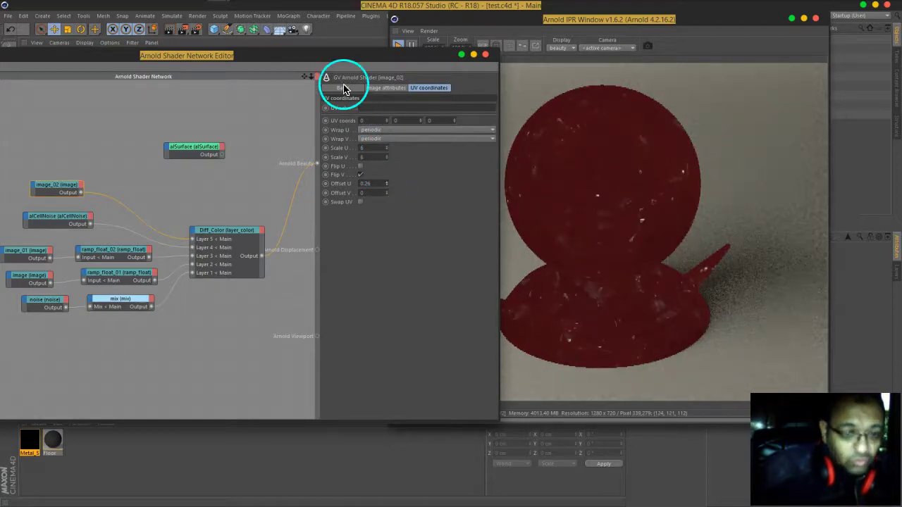
Step: Add a ramp_float shader and wire it between image_02 and Layer 5 of Diff_Color
{"action": "left_click_drag", "start_coordinate": [326, 60], "coordinate": [469, 61]}
{"action": "left_click_drag", "start_coordinate": [119, 137], "coordinate": [90, 139]}
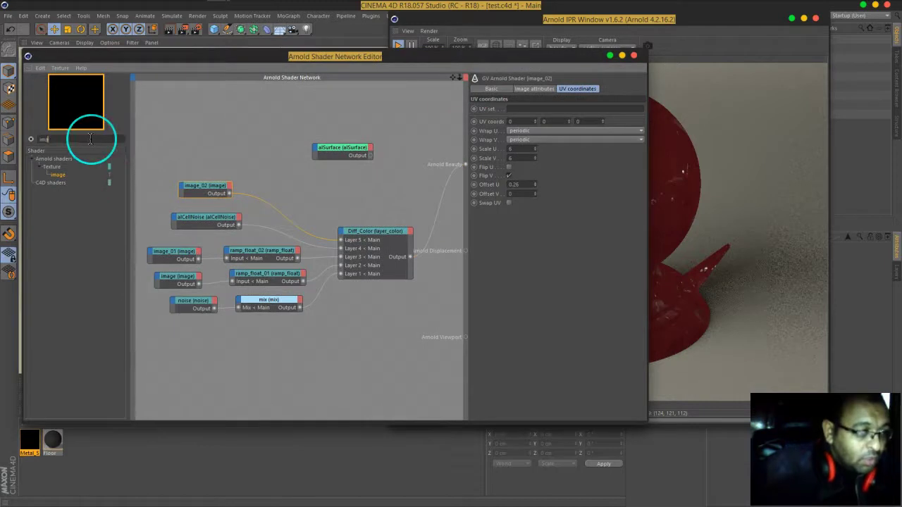
{"action": "type", "text": "ram"}
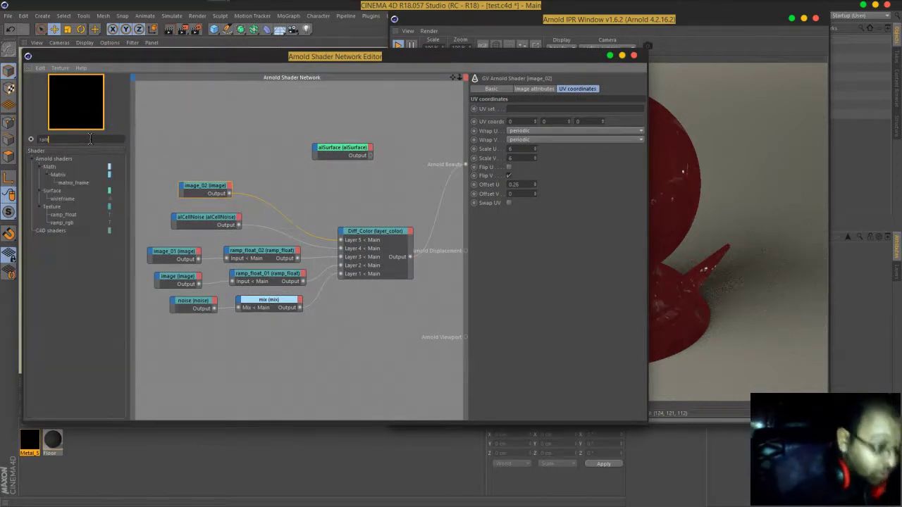
{"action": "left_click", "coordinate": [90, 149]}
{"action": "left_click", "coordinate": [70, 229]}
{"action": "left_click_drag", "start_coordinate": [70, 216], "coordinate": [231, 210]}
{"action": "left_click", "coordinate": [231, 210]}
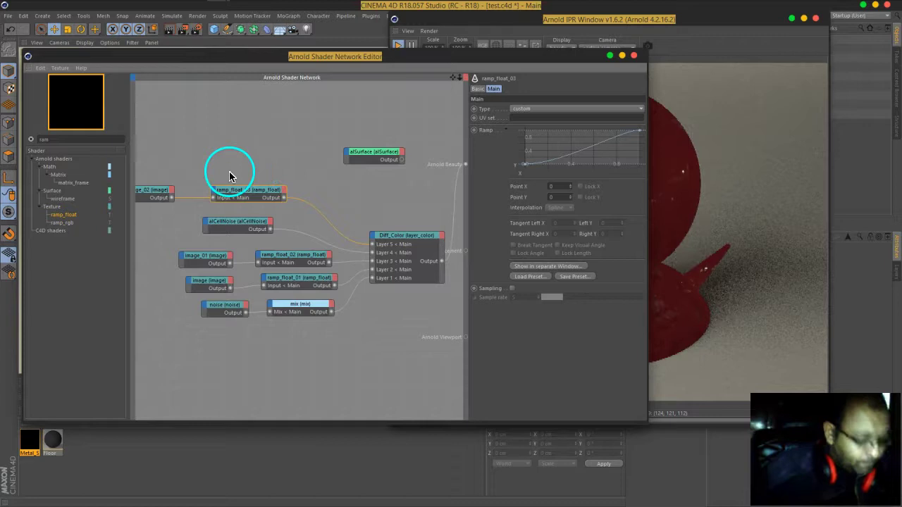
Step: Arrange the new ramp_float node and image_02 side by side above the alCellNoise node
{"action": "left_click", "coordinate": [234, 196]}
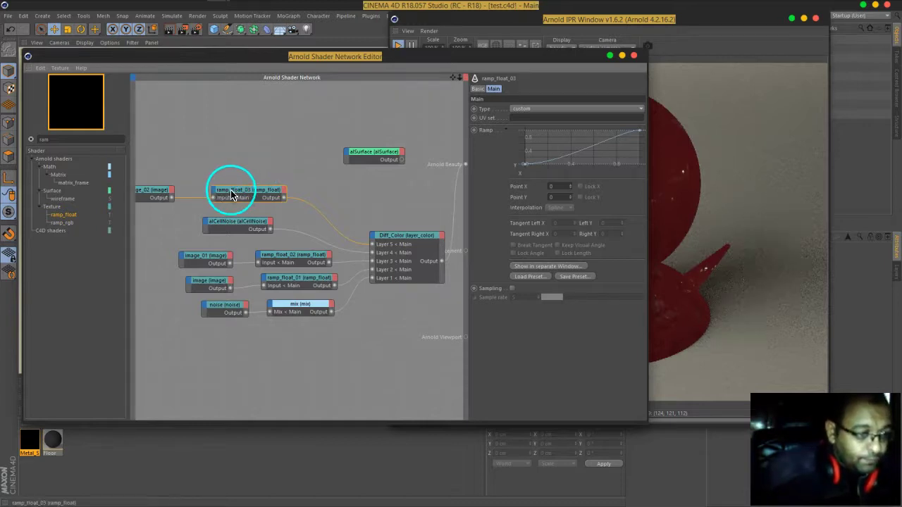
{"action": "left_click_drag", "start_coordinate": [234, 196], "coordinate": [289, 202]}
{"action": "left_click_drag", "start_coordinate": [159, 194], "coordinate": [236, 205]}
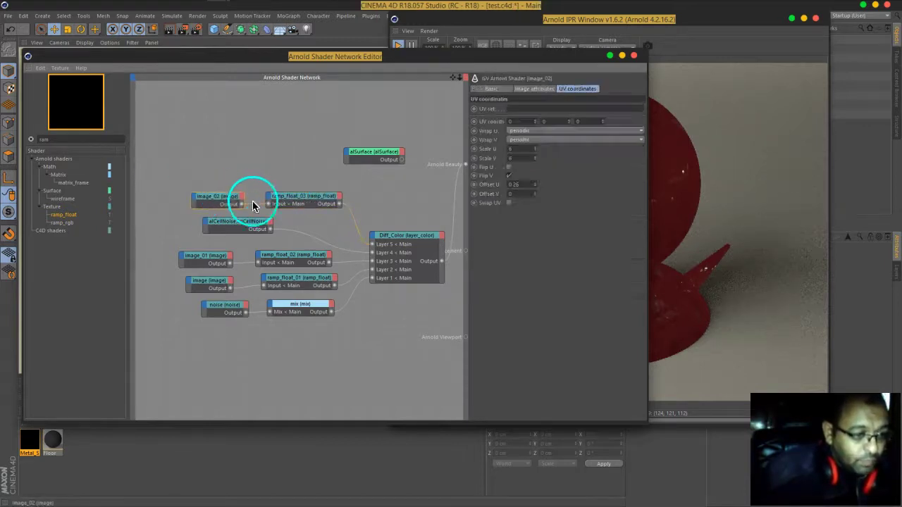
Step: Lower the end point of the ramp_float_03 curve to Y 0.847, leaving its start point at Y 0
{"action": "left_click_drag", "start_coordinate": [459, 64], "coordinate": [186, 65]}
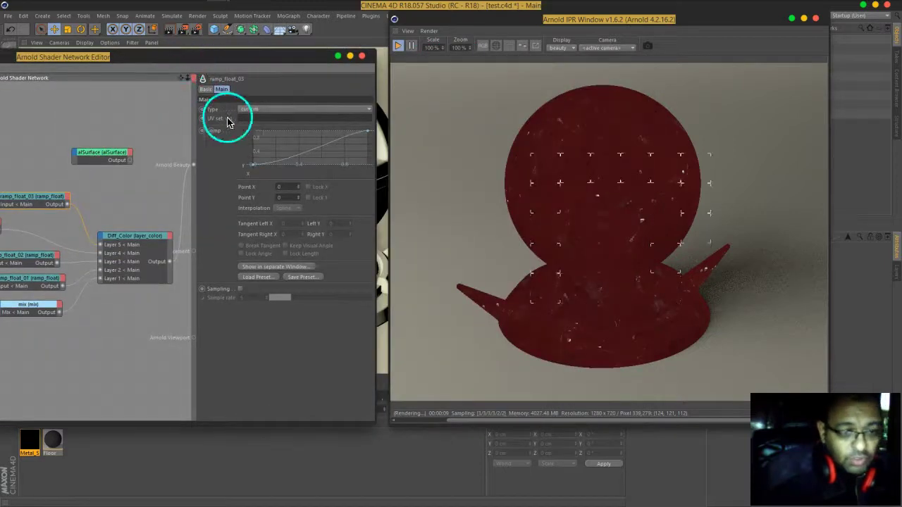
{"action": "left_click_drag", "start_coordinate": [369, 131], "coordinate": [377, 153]}
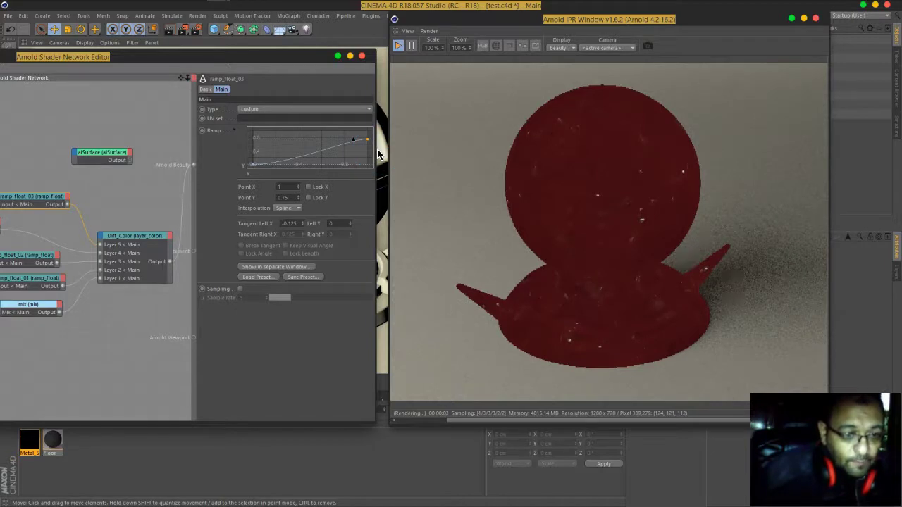
{"action": "left_click", "coordinate": [367, 143]}
{"action": "left_click_drag", "start_coordinate": [370, 145], "coordinate": [373, 151]}
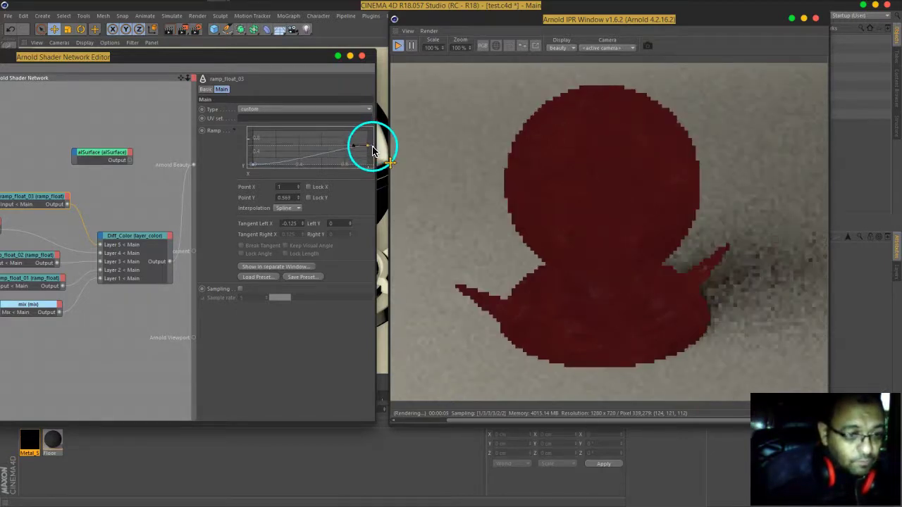
{"action": "left_click", "coordinate": [251, 166]}
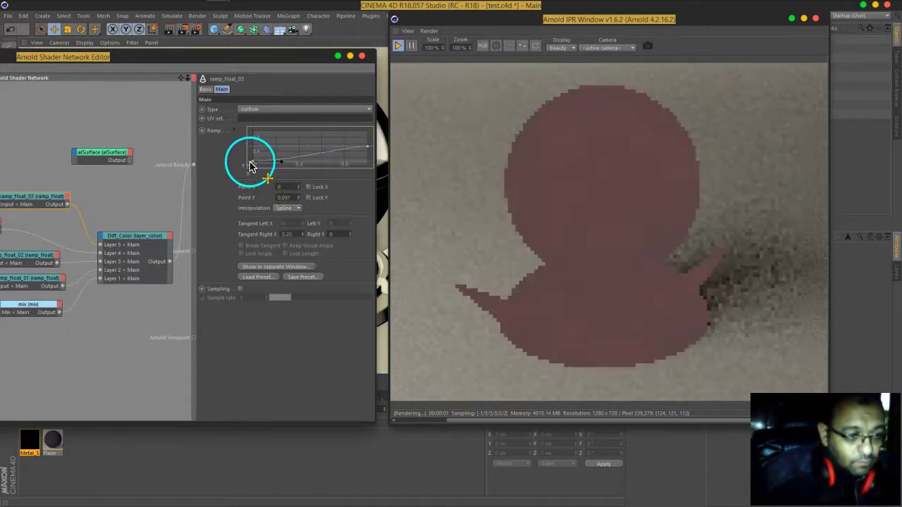
{"action": "left_click_drag", "start_coordinate": [251, 166], "coordinate": [250, 171]}
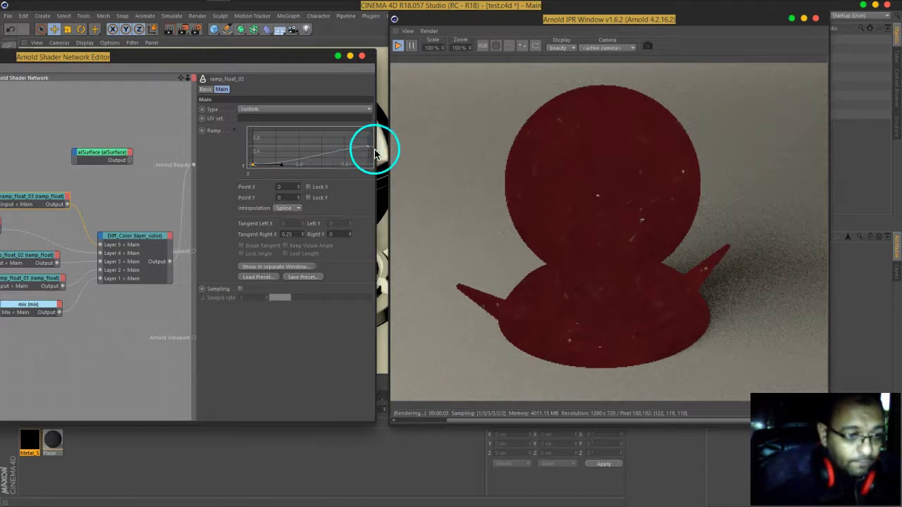
{"action": "left_click_drag", "start_coordinate": [369, 152], "coordinate": [377, 141]}
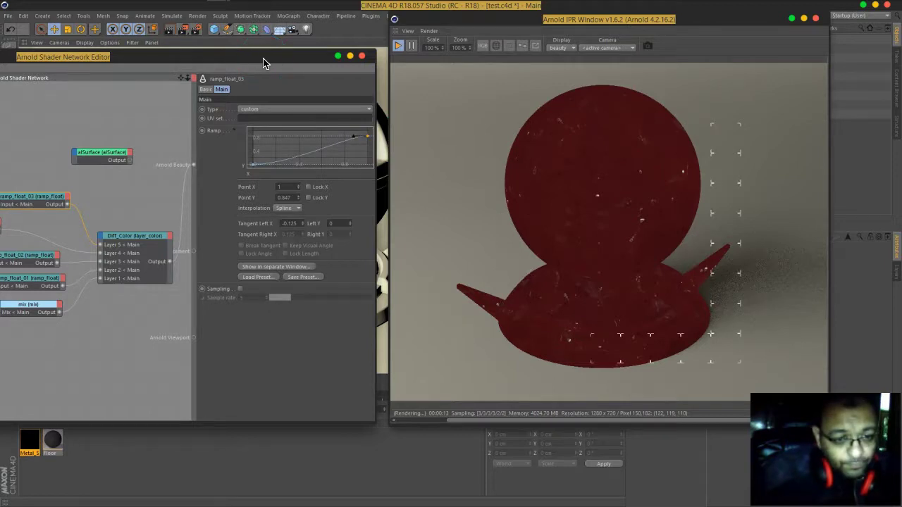
Step: Disable Flip V and set Offset V to 0.11 in the UV coordinates of the image_02 shader
{"action": "left_click_drag", "start_coordinate": [264, 63], "coordinate": [307, 51]}
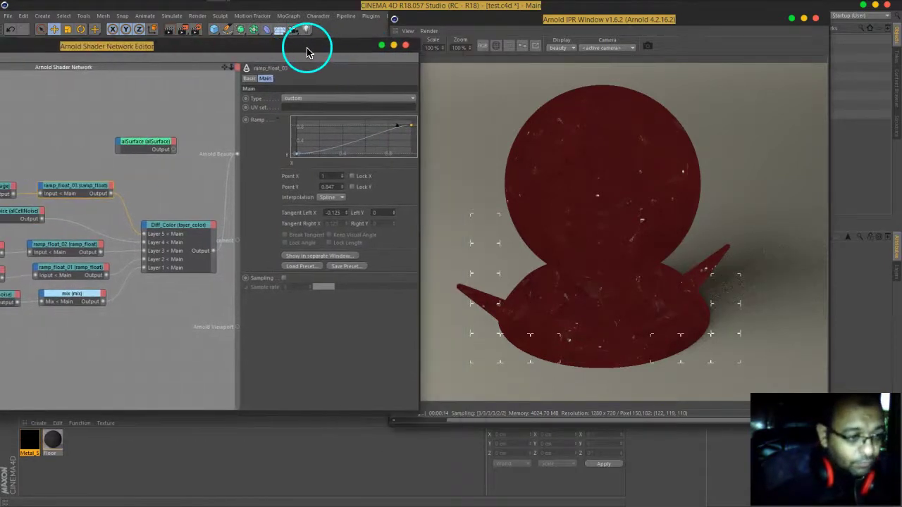
{"action": "left_click", "coordinate": [13, 188]}
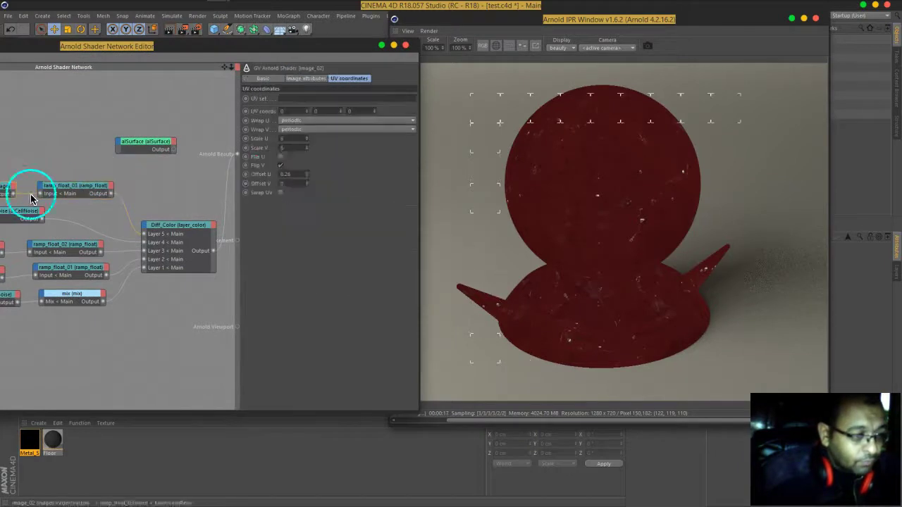
{"action": "left_click", "coordinate": [303, 174]}
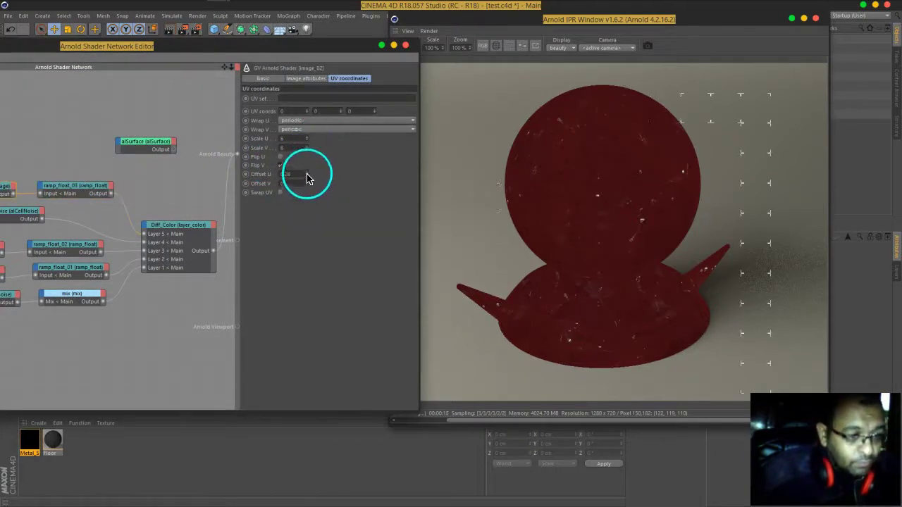
{"action": "left_click", "coordinate": [281, 166]}
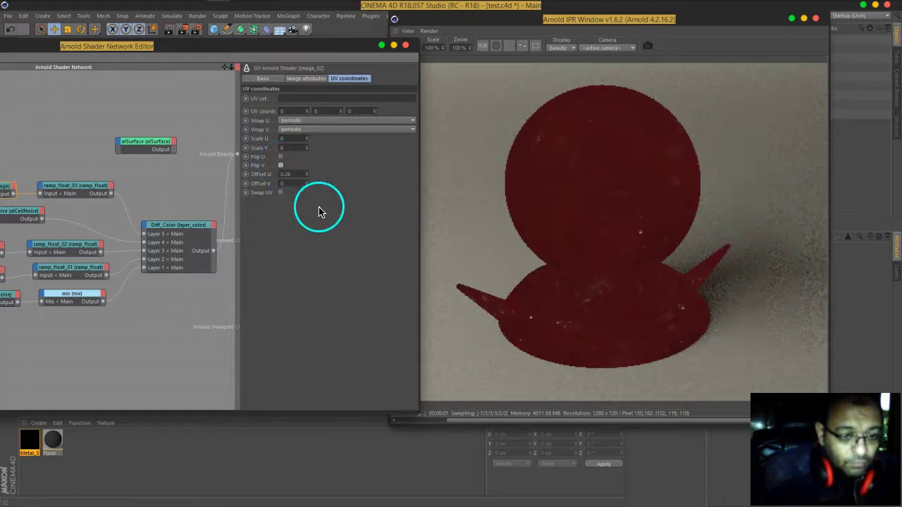
{"action": "left_click_drag", "start_coordinate": [308, 187], "coordinate": [308, 183]}
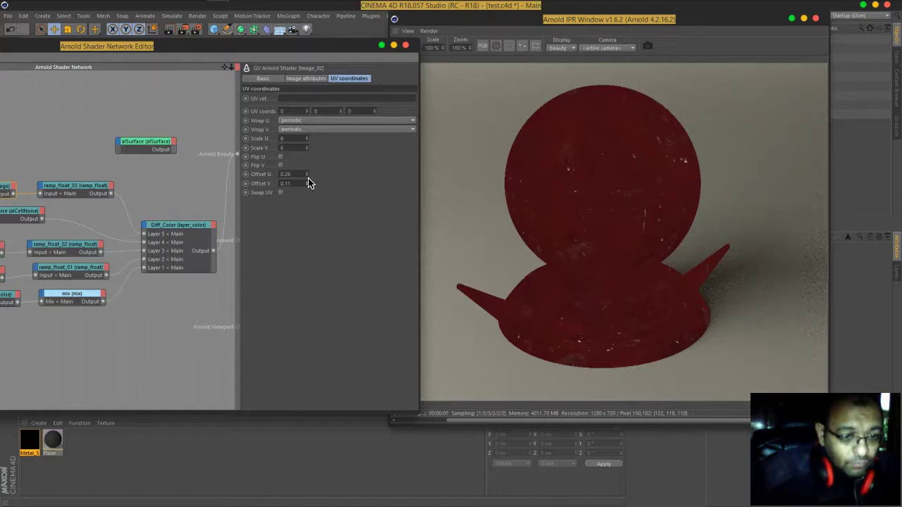
{"action": "left_click_drag", "start_coordinate": [205, 46], "coordinate": [438, 63]}
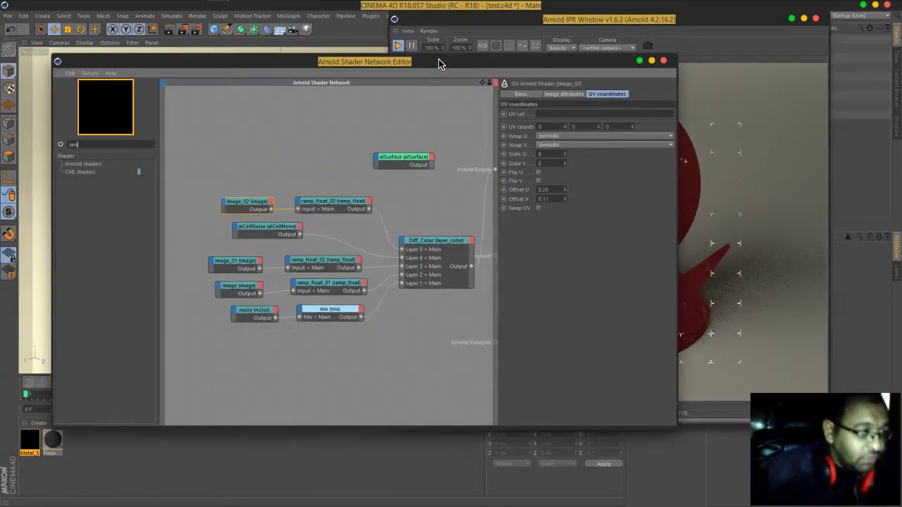
Step: Find the image shader by searching for "ima" and add another one above the image_02 node
{"action": "key", "text": "BackSpace"}
{"action": "key", "text": "BackSpace"}
{"action": "key", "text": "BackSpace"}
{"action": "type", "text": "ima"}
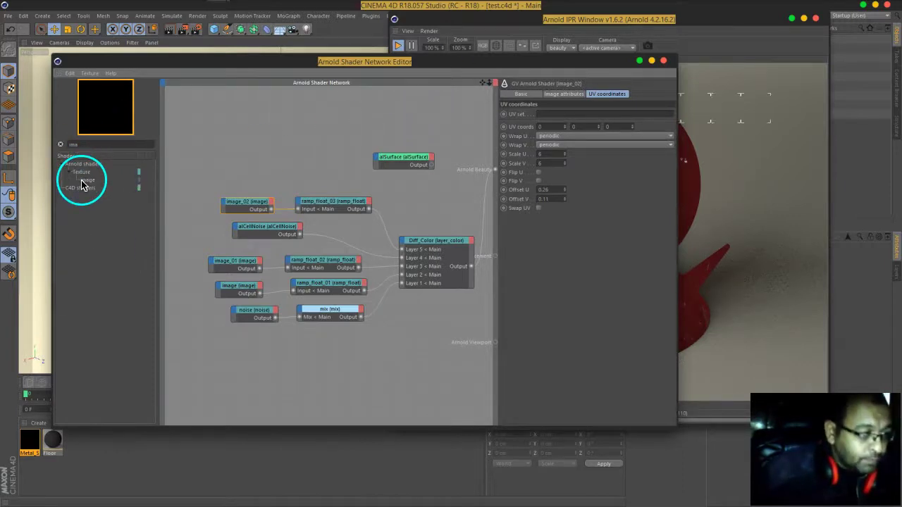
{"action": "left_click_drag", "start_coordinate": [82, 184], "coordinate": [242, 181]}
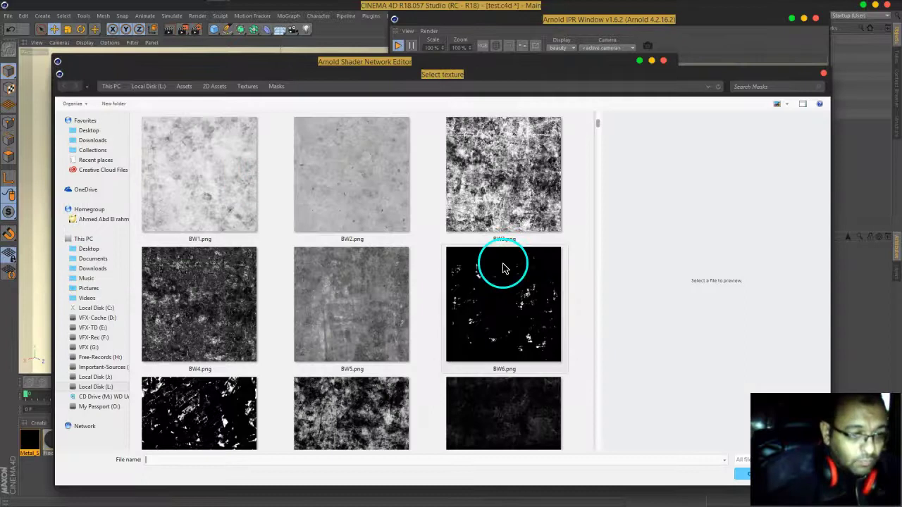
Step: Browse the Masks folder, compare the dark grunge textures, and load BW39.png into the new image shader
{"action": "scroll", "coordinate": [502, 268], "scroll_direction": "down", "scroll_amount": 10}
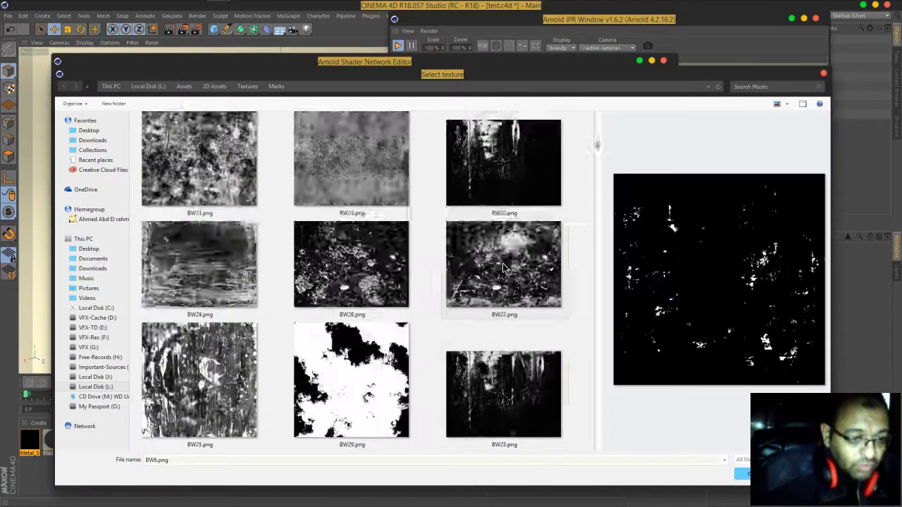
{"action": "scroll", "coordinate": [502, 268], "scroll_direction": "down", "scroll_amount": 2}
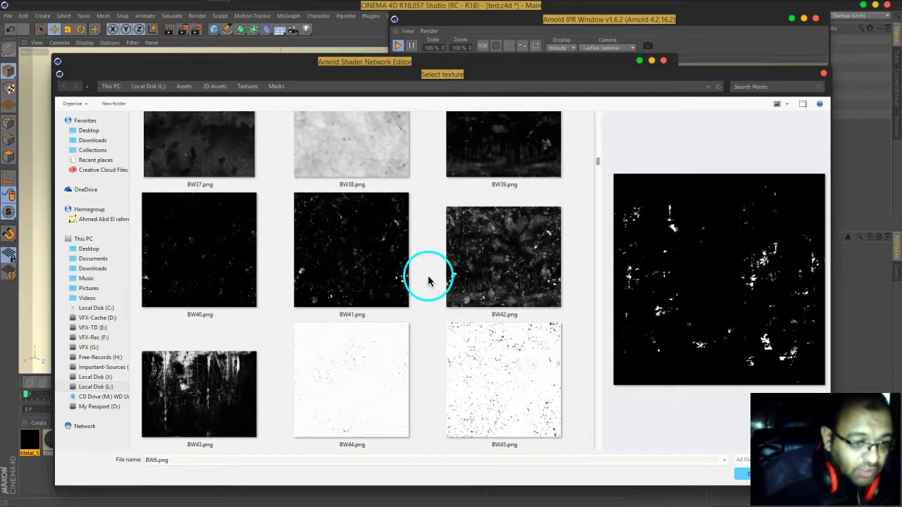
{"action": "left_click", "coordinate": [515, 258]}
{"action": "left_click", "coordinate": [353, 251]}
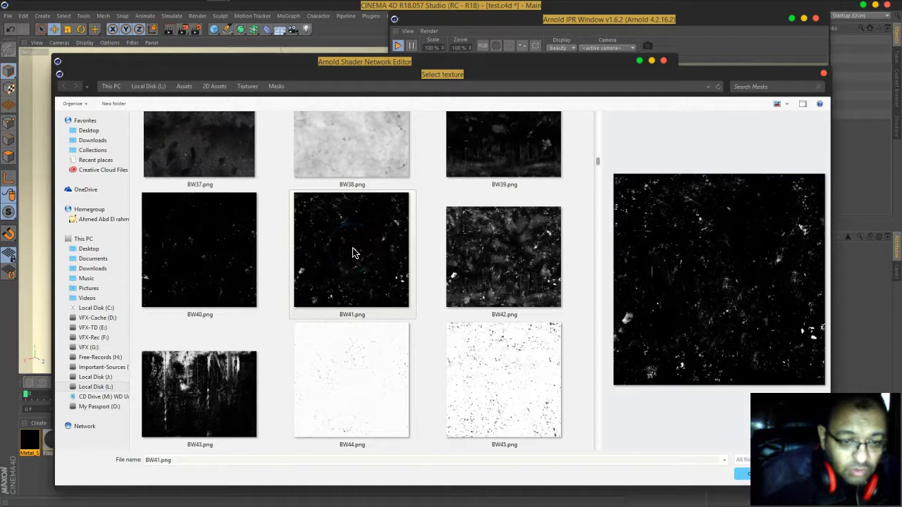
{"action": "left_click", "coordinate": [462, 248]}
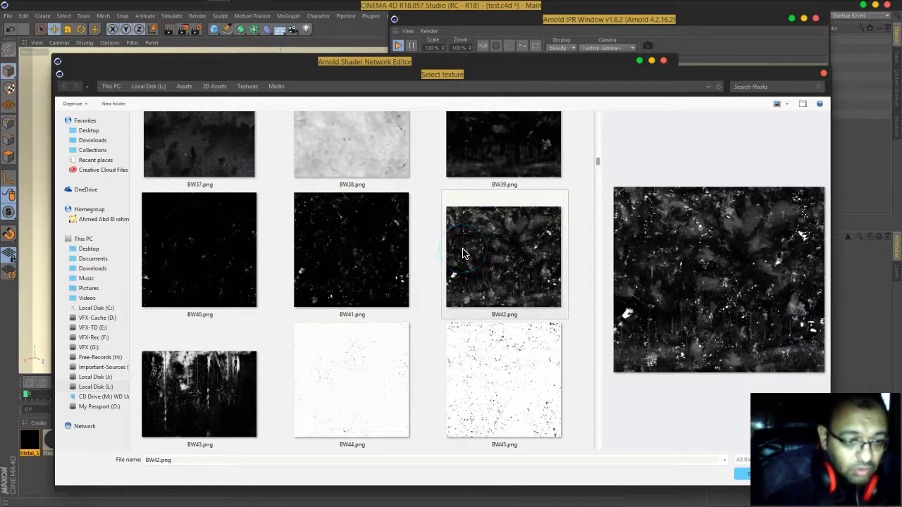
{"action": "scroll", "coordinate": [463, 253], "scroll_direction": "up", "scroll_amount": 2}
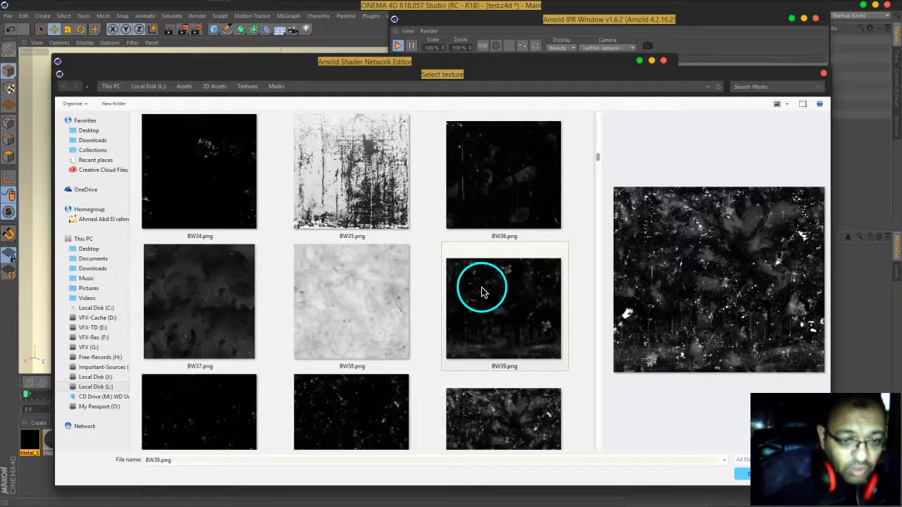
{"action": "left_click", "coordinate": [506, 316]}
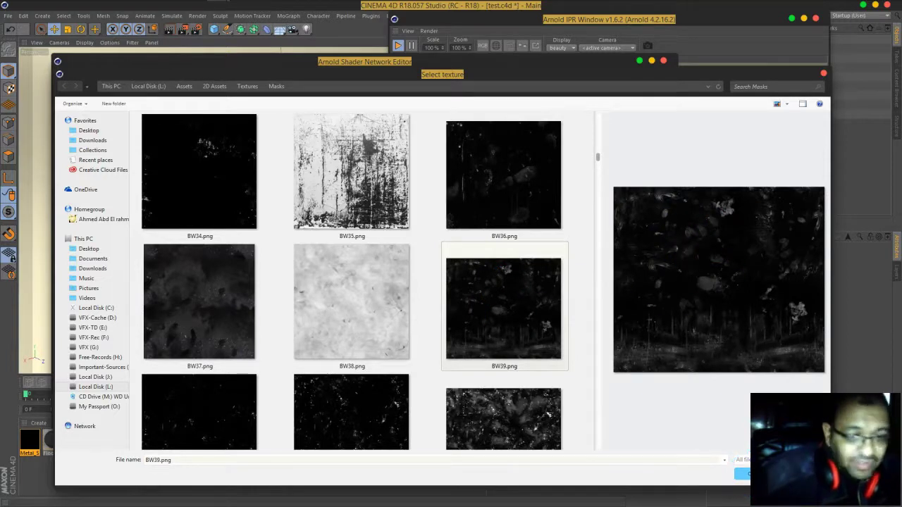
{"action": "key", "text": "Return"}
Step: Wire image_03 directly to Arnold Beauty for preview and set its Scale U and Scale V to 5
{"action": "left_click", "coordinate": [472, 290]}
{"action": "left_click_drag", "start_coordinate": [268, 180], "coordinate": [495, 171]}
{"action": "left_click_drag", "start_coordinate": [522, 71], "coordinate": [343, 69]}
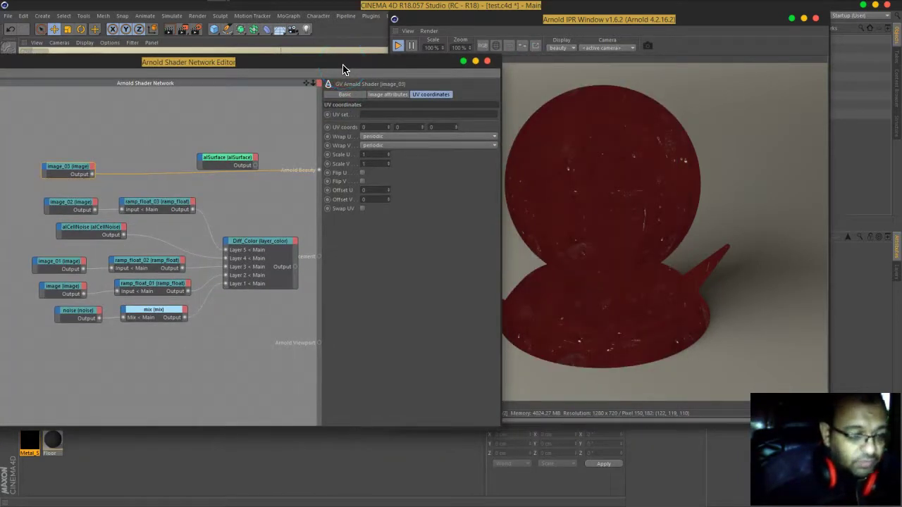
{"action": "double_click", "coordinate": [376, 154]}
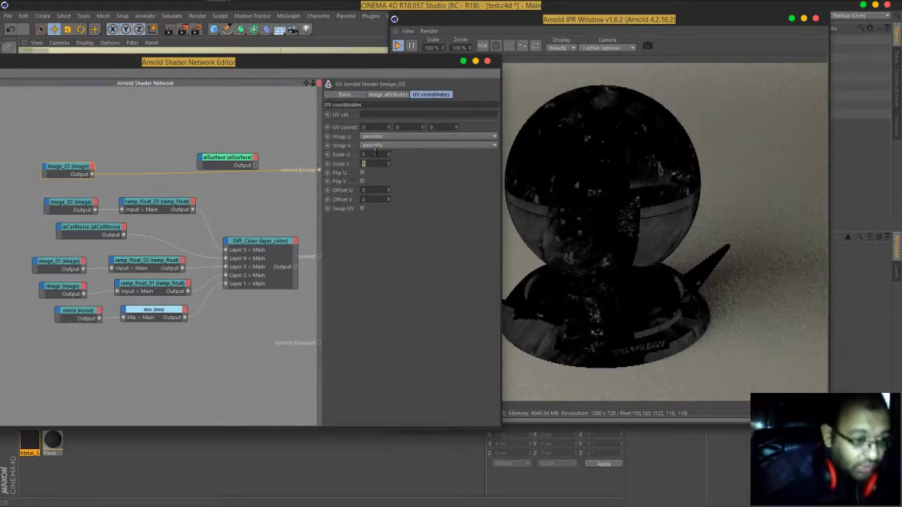
{"action": "type", "text": "5"}
{"action": "key", "text": "Return"}
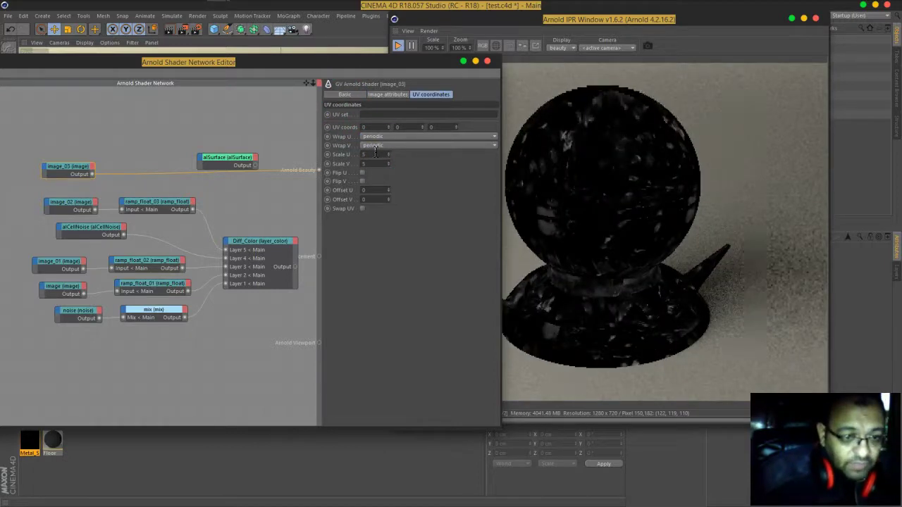
Step: Add a ramp_float shader and wire it between image_03 and Arnold Beauty
{"action": "left_click", "coordinate": [347, 58]}
{"action": "left_click_drag", "start_coordinate": [342, 66], "coordinate": [514, 62]}
{"action": "left_click", "coordinate": [100, 141]}
{"action": "type", "text": "ima"}
{"action": "key", "text": "BackSpace"}
{"action": "key", "text": "BackSpace"}
{"action": "key", "text": "BackSpace"}
{"action": "type", "text": "ram"}
{"action": "left_click_drag", "start_coordinate": [86, 215], "coordinate": [244, 171]}
{"action": "left_click", "coordinate": [261, 181]}
{"action": "left_click", "coordinate": [242, 175]}
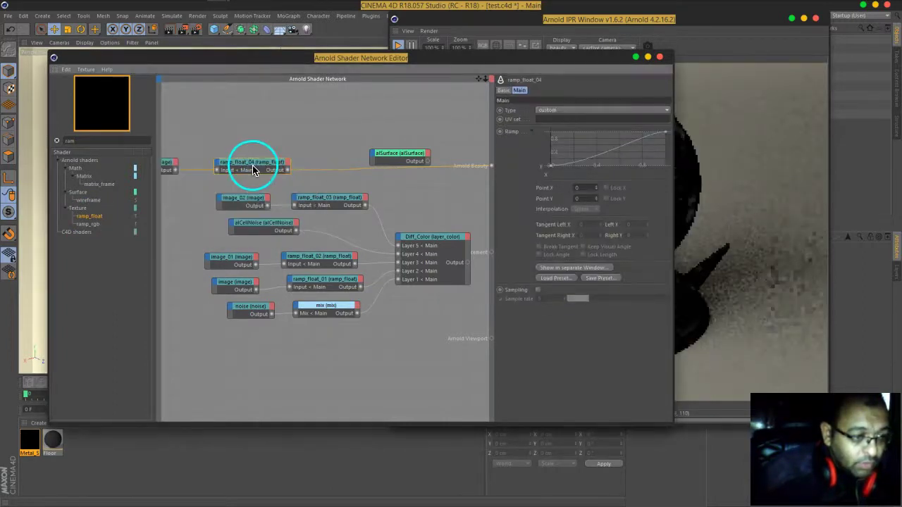
Step: Arrange ramp_float_04 and image_03 side by side above the image_02 row, keeping the render preview in view
{"action": "left_click_drag", "start_coordinate": [255, 169], "coordinate": [314, 174]}
{"action": "left_click", "coordinate": [169, 166]}
{"action": "left_click_drag", "start_coordinate": [503, 56], "coordinate": [308, 60]}
{"action": "left_click", "coordinate": [111, 171]}
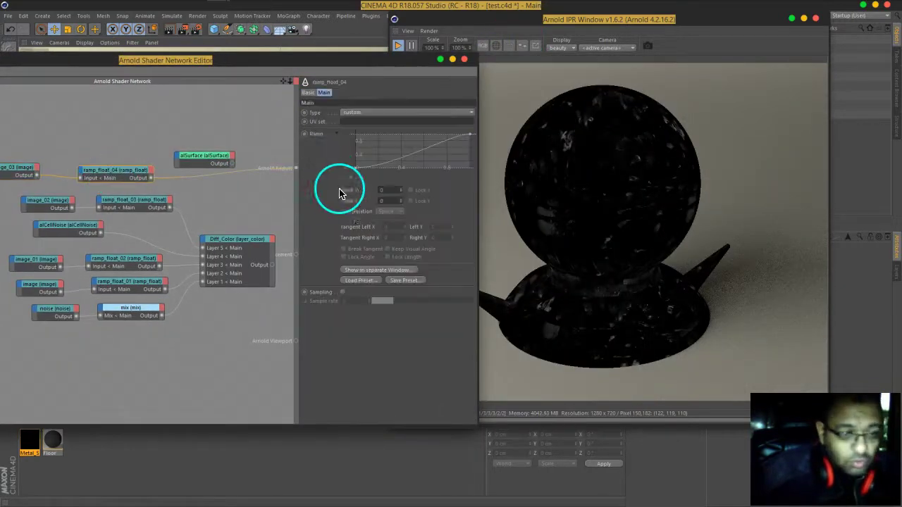
Step: Invert the ramp_float_04 curve so it falls from Y 1 at the start to Y 0 at X 1
{"action": "left_click", "coordinate": [354, 169]}
{"action": "left_click_drag", "start_coordinate": [354, 173], "coordinate": [484, 201]}
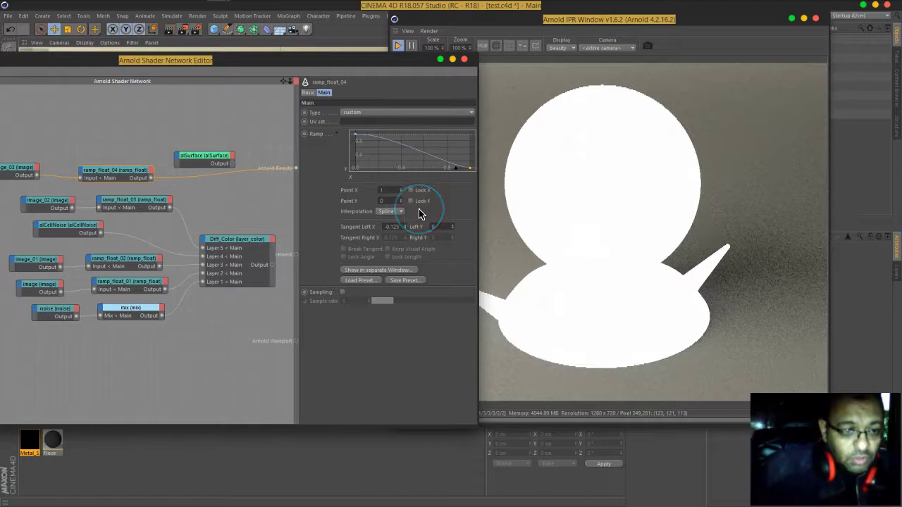
{"action": "left_click", "coordinate": [390, 190]}
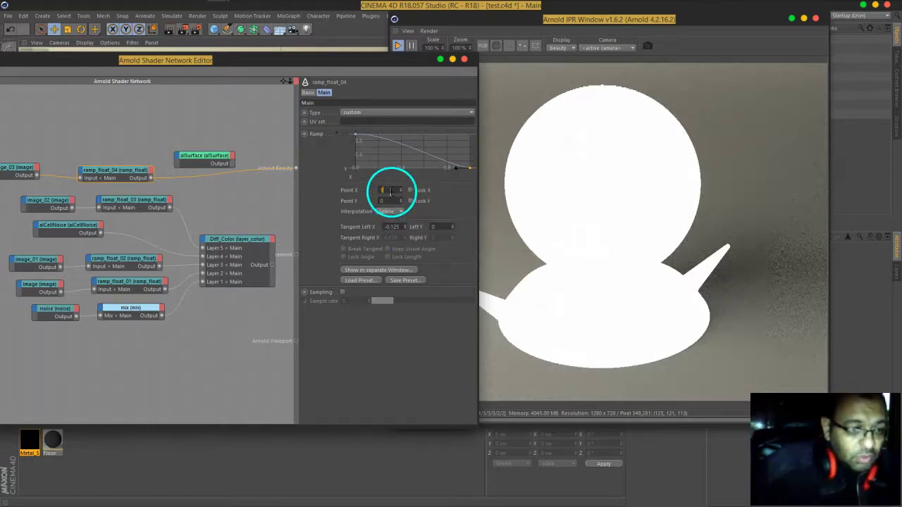
{"action": "left_click", "coordinate": [470, 171]}
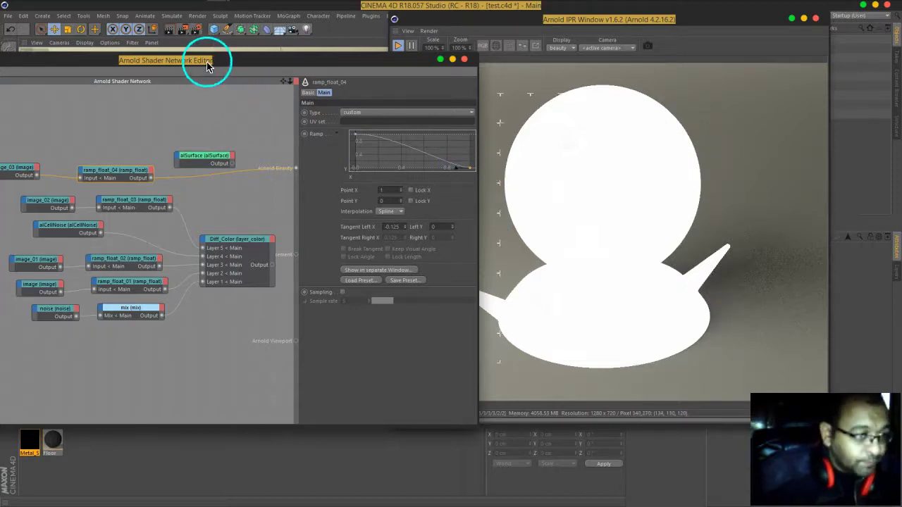
Step: Connect ramp_float_04 to a new Layer 6 input of Diff_Color and wire Diff_Color back to Arnold Beauty
{"action": "left_click_drag", "start_coordinate": [207, 59], "coordinate": [322, 61]}
{"action": "left_click_drag", "start_coordinate": [271, 182], "coordinate": [348, 254]}
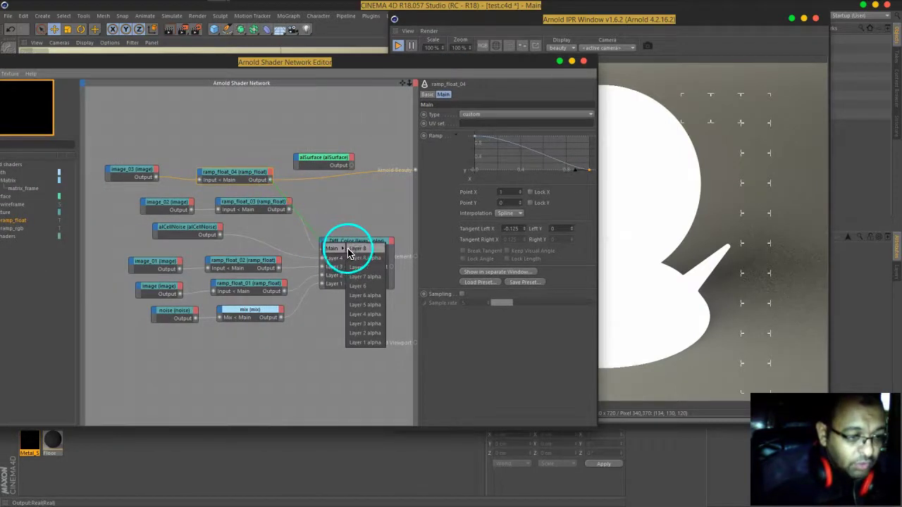
{"action": "left_click", "coordinate": [367, 285]}
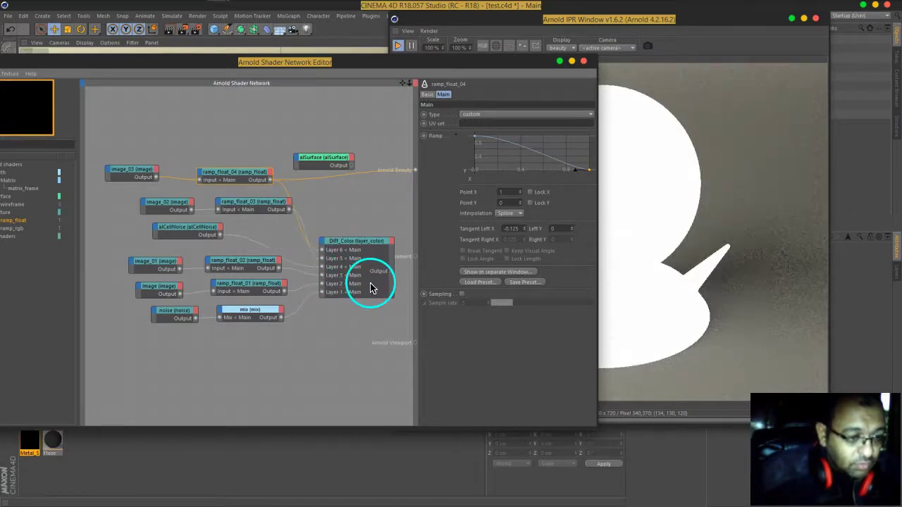
{"action": "left_click_drag", "start_coordinate": [391, 279], "coordinate": [414, 172]}
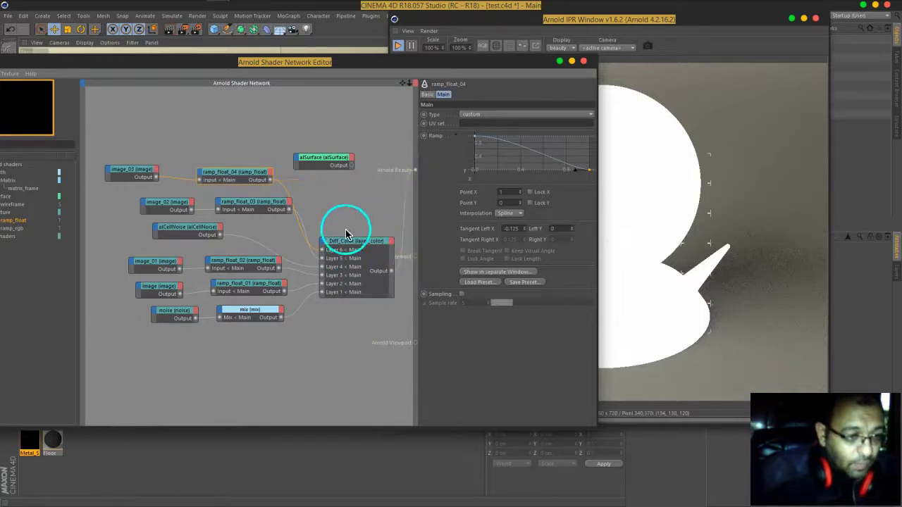
{"action": "left_click_drag", "start_coordinate": [246, 177], "coordinate": [251, 170]}
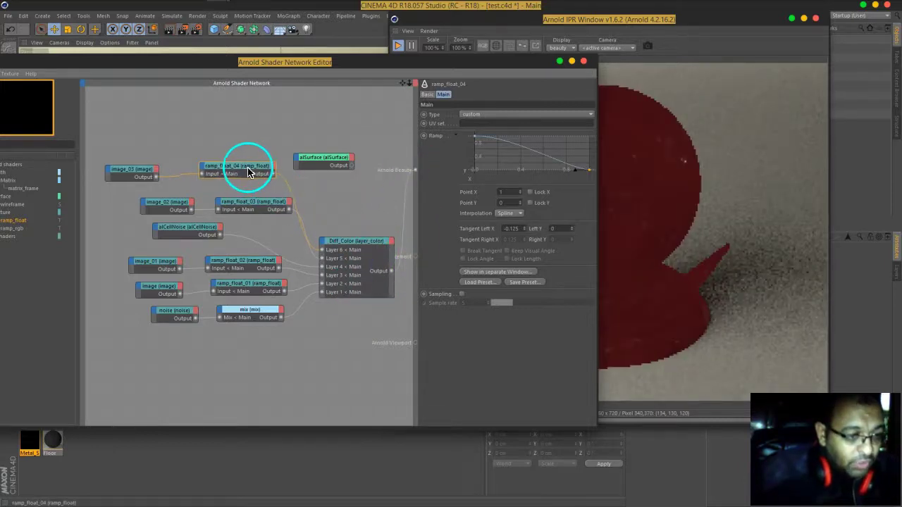
Step: Set the Layer 6 alpha of Diff_Color to 1 and its blend mode to Multiply
{"action": "left_click", "coordinate": [352, 250]}
{"action": "left_click_drag", "start_coordinate": [498, 202], "coordinate": [618, 201]}
{"action": "left_click", "coordinate": [509, 209]}
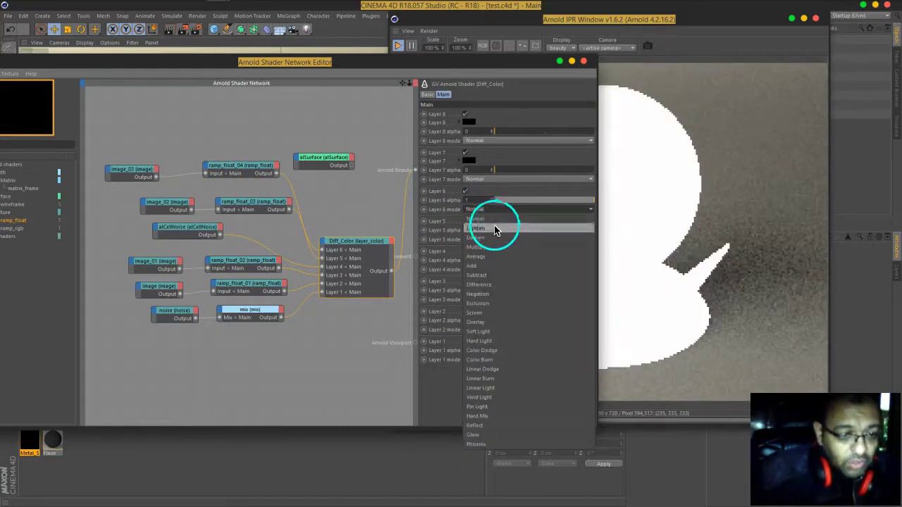
{"action": "left_click", "coordinate": [493, 247]}
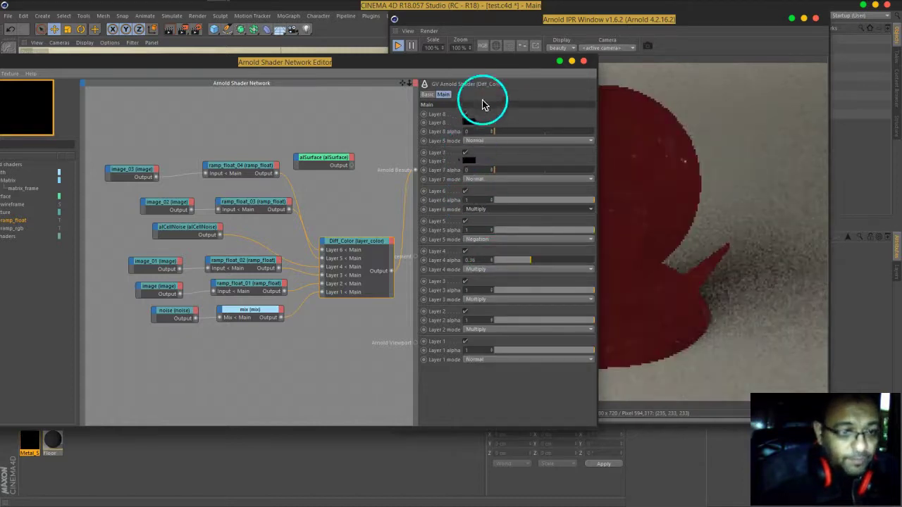
Step: Preview ramp_float_04 on its own by wiring its output to Arnold Beauty
{"action": "left_click_drag", "start_coordinate": [479, 71], "coordinate": [344, 53]}
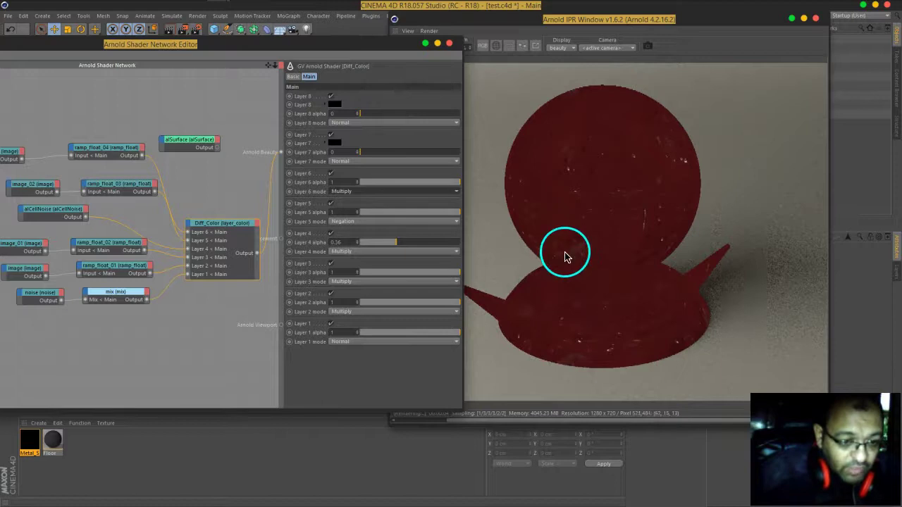
{"action": "left_click", "coordinate": [107, 151]}
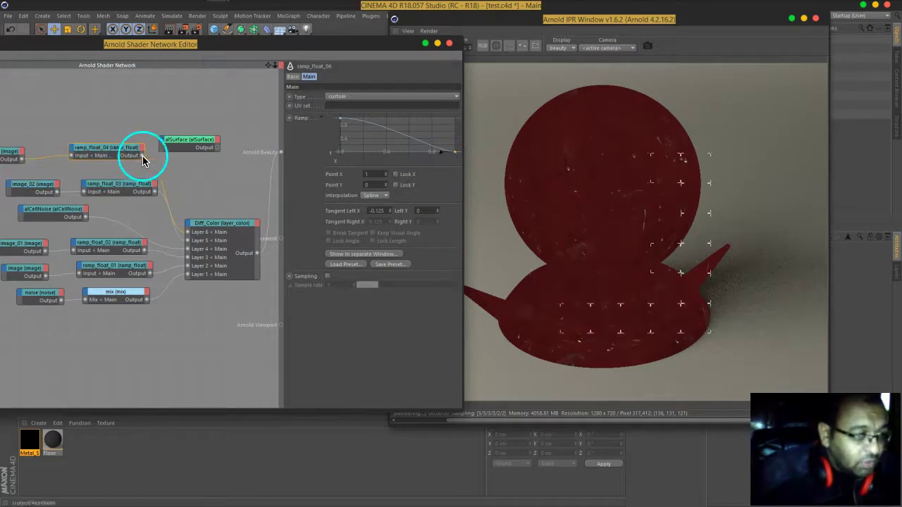
{"action": "left_click_drag", "start_coordinate": [141, 155], "coordinate": [281, 152]}
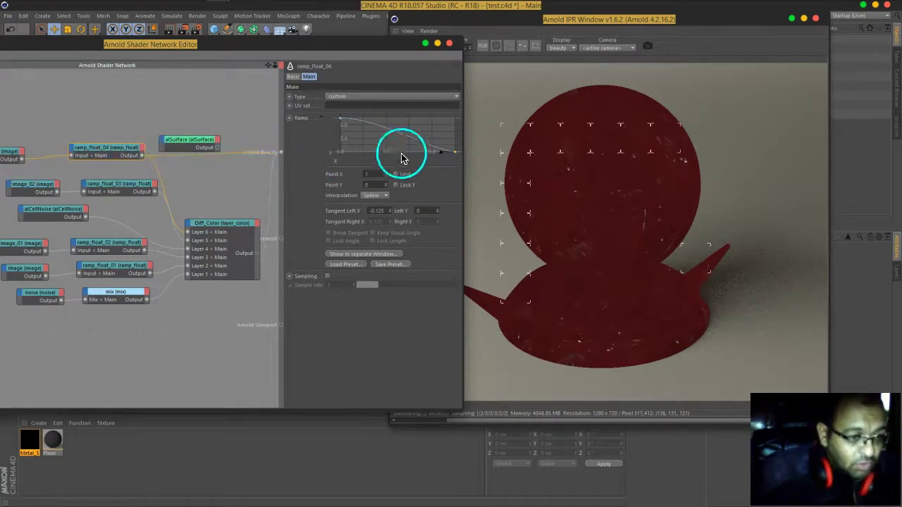
Step: Reset the ramp_float_04 curve to linear and invert it, from Y 1 at the start to Y 0 at about X 0.3
{"action": "left_click_drag", "start_coordinate": [453, 160], "coordinate": [497, 157]}
{"action": "mouse_move", "coordinate": [338, 120]}
{"action": "left_mouse_down"}
{"action": "mouse_move", "coordinate": [367, 122]}
{"action": "mouse_move", "coordinate": [314, 124]}
{"action": "mouse_move", "coordinate": [455, 156]}
{"action": "mouse_move", "coordinate": [461, 136]}
{"action": "mouse_move", "coordinate": [467, 167]}
{"action": "mouse_move", "coordinate": [364, 143]}
{"action": "mouse_move", "coordinate": [335, 111]}
{"action": "left_mouse_up"}
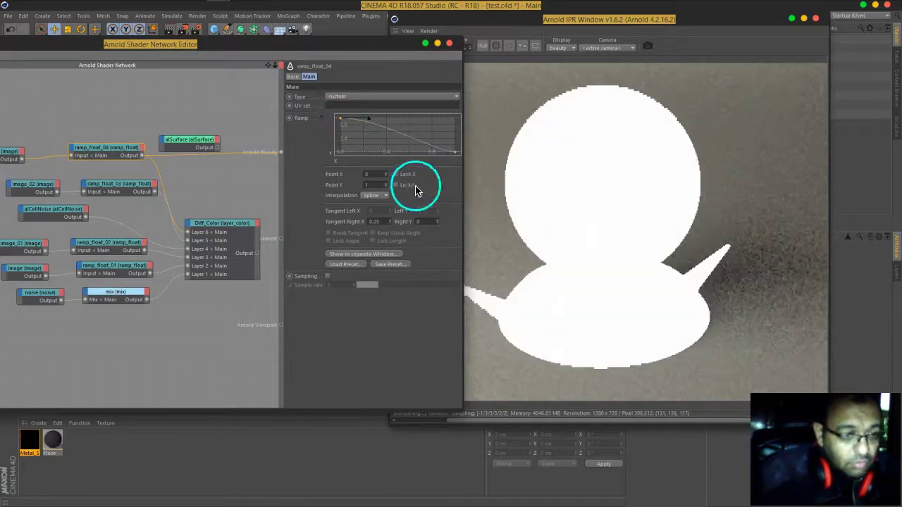
{"action": "right_click", "coordinate": [387, 143]}
{"action": "mouse_move", "coordinate": [416, 280]}
{"action": "left_click", "coordinate": [413, 256]}
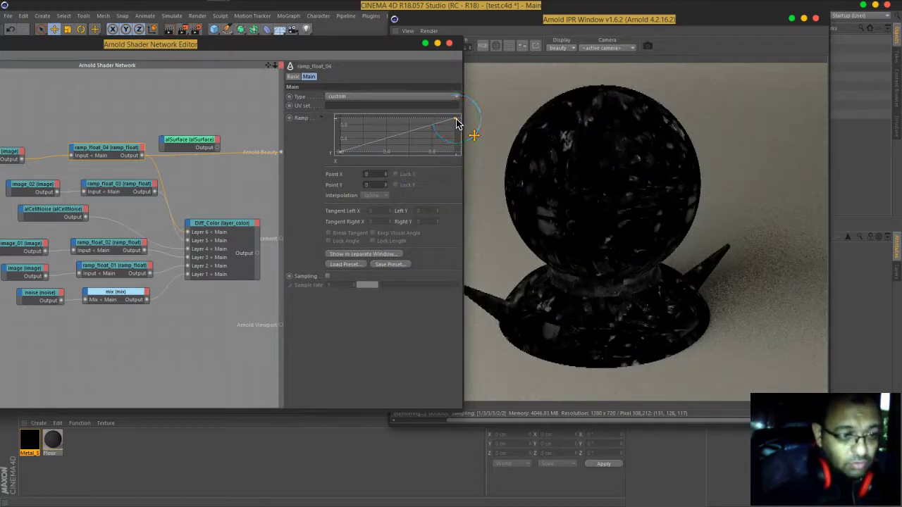
{"action": "left_click_drag", "start_coordinate": [457, 124], "coordinate": [366, 161]}
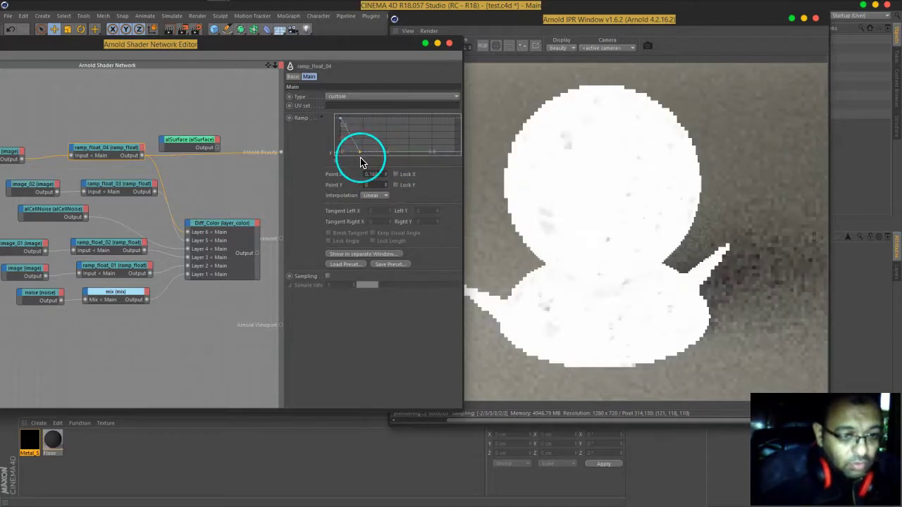
{"action": "mouse_move", "coordinate": [360, 162]}
{"action": "left_mouse_down"}
{"action": "mouse_move", "coordinate": [359, 154]}
{"action": "mouse_move", "coordinate": [377, 160]}
{"action": "left_mouse_up"}
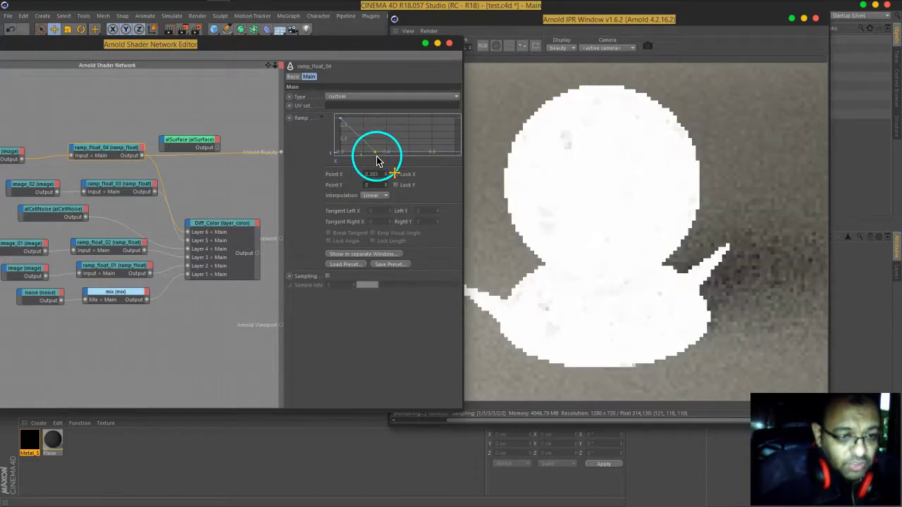
Step: Preview the layered colour again by wiring the Diff_Color output to Arnold Beauty
{"action": "left_click", "coordinate": [263, 257]}
{"action": "left_click_drag", "start_coordinate": [257, 257], "coordinate": [280, 160]}
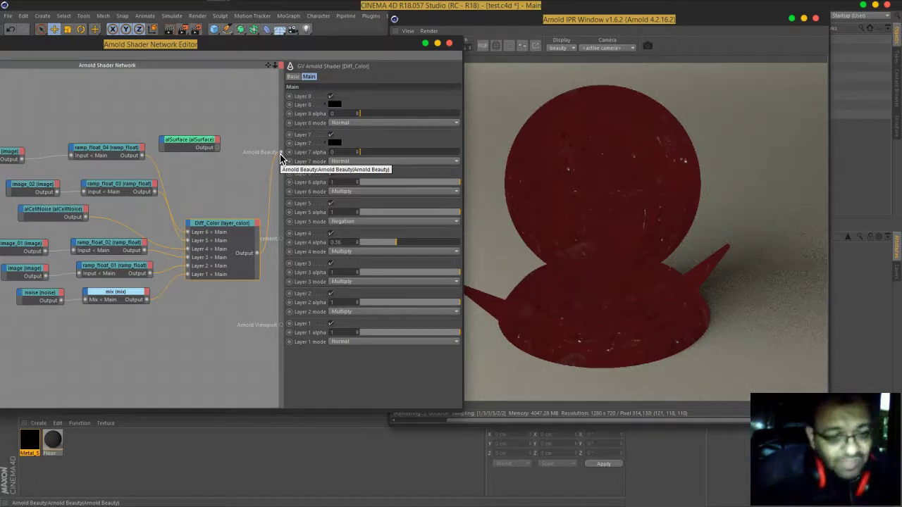
{"action": "left_click_drag", "start_coordinate": [280, 159], "coordinate": [260, 257]}
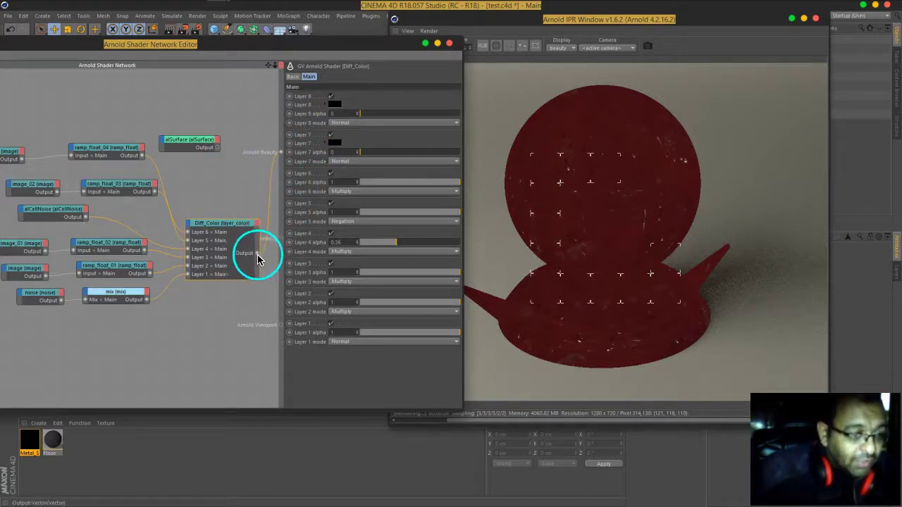
Step: Feed Diff_Color into the Diffuse color of alSurface, connect alSurface to Arnold Beauty, and move alSurface slightly higher
{"action": "left_click_drag", "start_coordinate": [162, 151], "coordinate": [245, 156]}
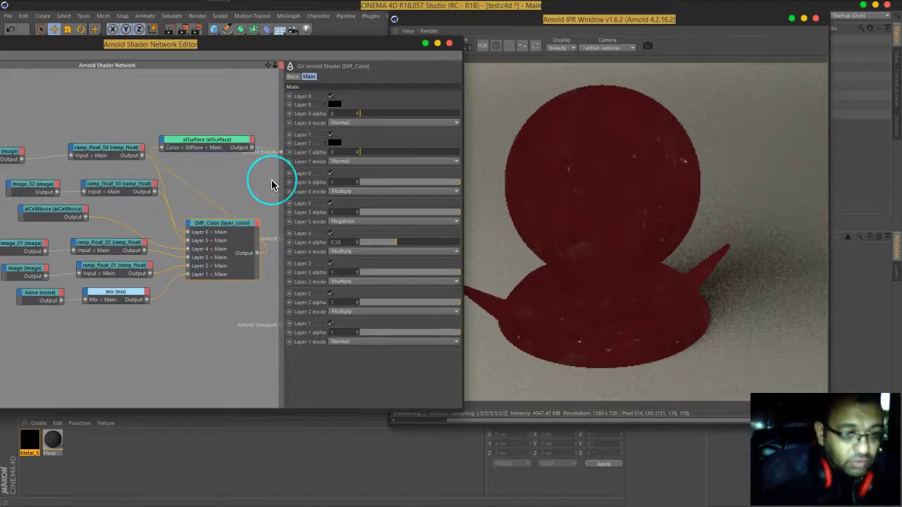
{"action": "left_click_drag", "start_coordinate": [207, 148], "coordinate": [223, 136]}
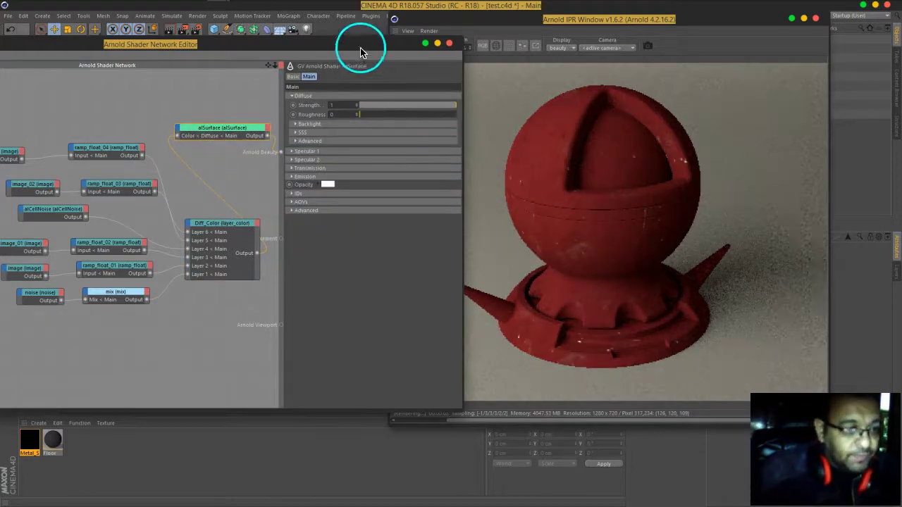
{"action": "left_click_drag", "start_coordinate": [362, 44], "coordinate": [319, 43]}
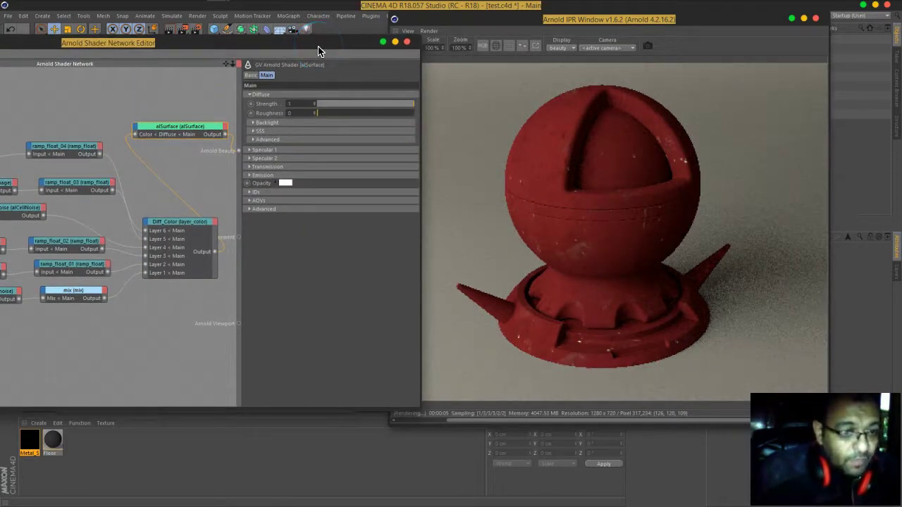
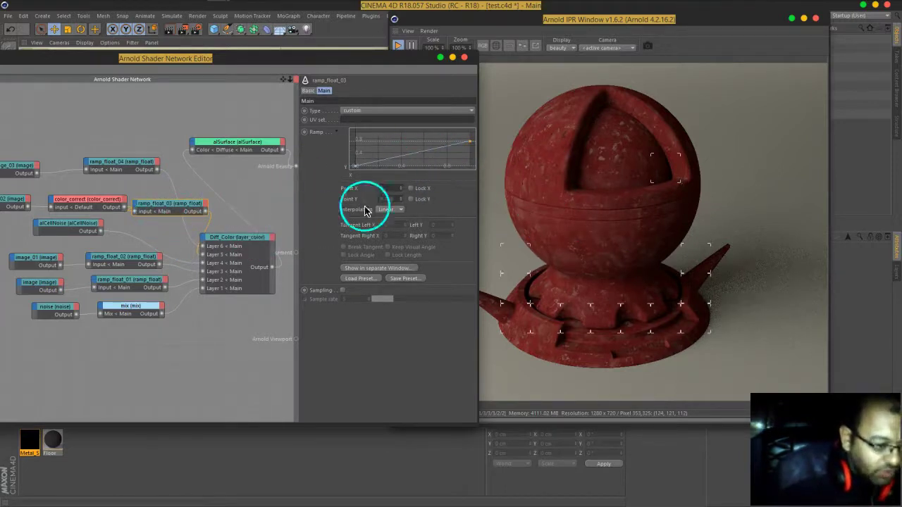
Step: Add a middle point to the ramp_float_03 curve at about X 0.54, Y 0.33, and raise the end point to about Y 0.89
{"action": "left_click", "coordinate": [414, 157]}
{"action": "left_click_drag", "start_coordinate": [416, 158], "coordinate": [419, 163]}
{"action": "mouse_move", "coordinate": [470, 142]}
{"action": "left_mouse_down"}
{"action": "mouse_move", "coordinate": [473, 157]}
{"action": "mouse_move", "coordinate": [473, 139]}
{"action": "left_mouse_up"}
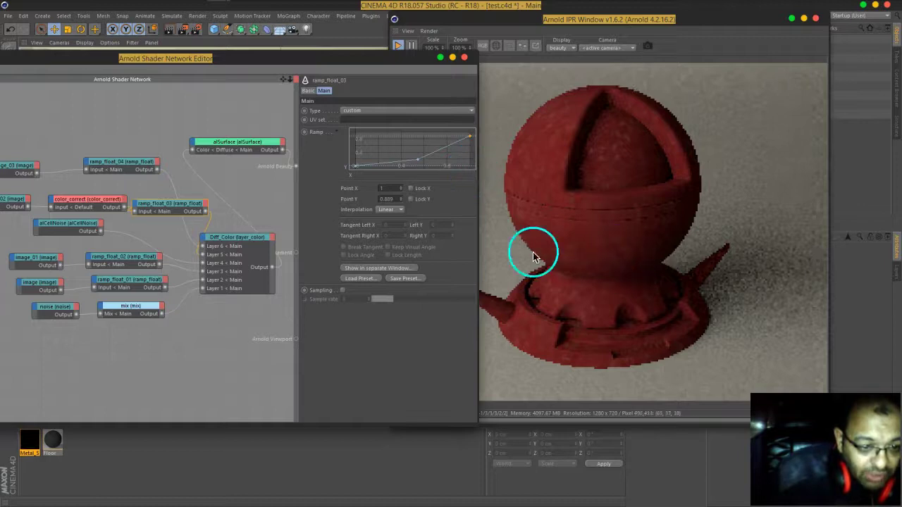
{"action": "mouse_move", "coordinate": [412, 161]}
{"action": "left_mouse_down"}
{"action": "mouse_move", "coordinate": [405, 141]}
{"action": "mouse_move", "coordinate": [417, 156]}
{"action": "left_mouse_up"}
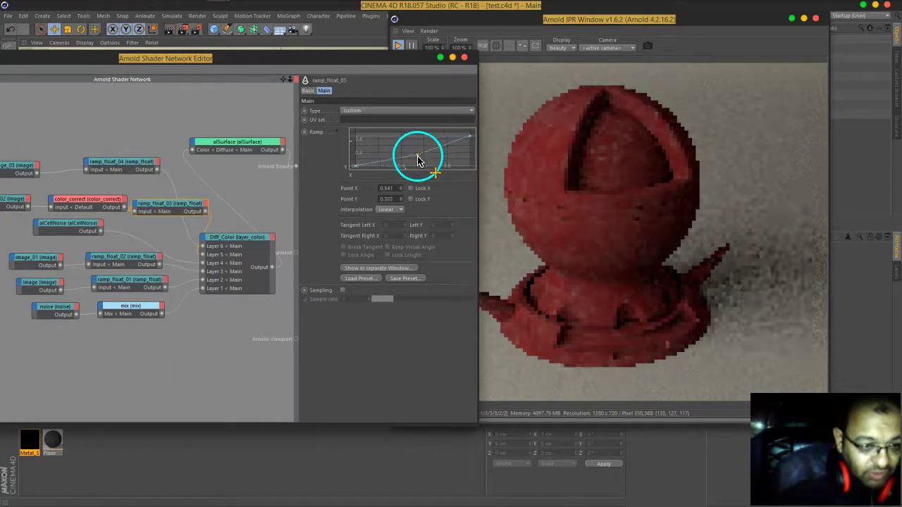
Step: Apply the Soft point type, followed by Ease Ease, to the middle point of the ramp_float_03 curve
{"action": "right_click", "coordinate": [417, 155]}
{"action": "mouse_move", "coordinate": [493, 296]}
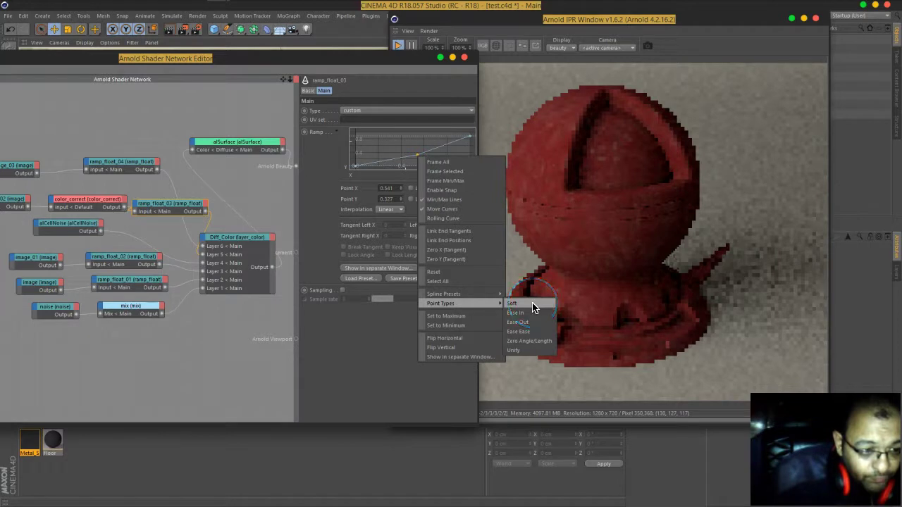
{"action": "left_click", "coordinate": [532, 308]}
{"action": "left_click_drag", "start_coordinate": [431, 176], "coordinate": [417, 160]}
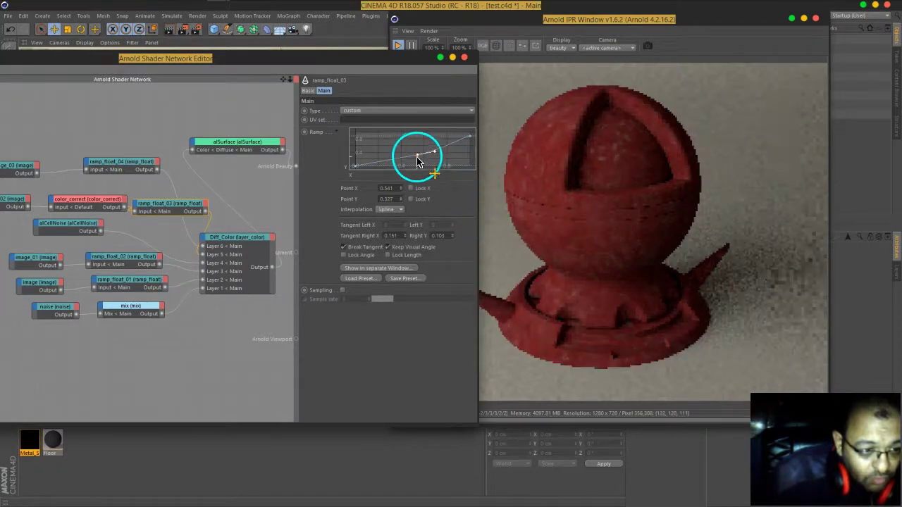
{"action": "right_click", "coordinate": [417, 160]}
{"action": "mouse_move", "coordinate": [491, 298]}
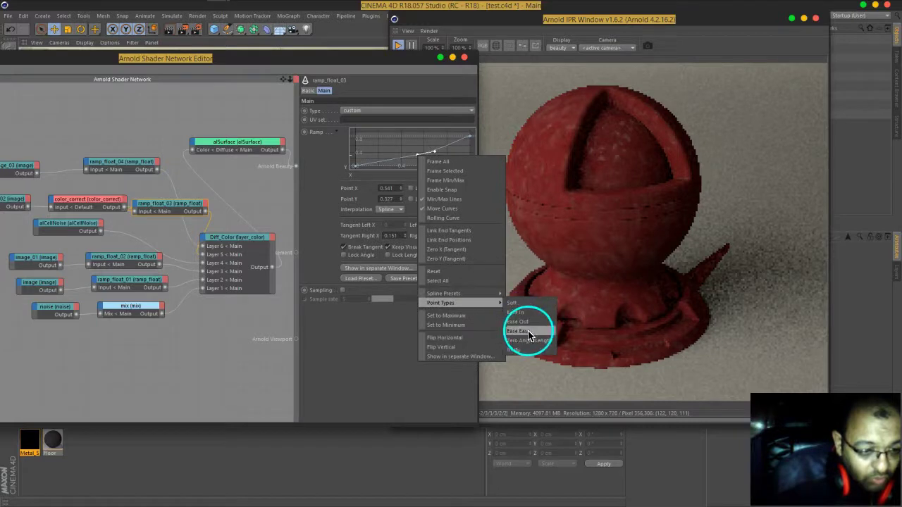
{"action": "left_click", "coordinate": [528, 335]}
Step: Lower the curve's middle point to about X 0.557, Y 0.133 and pull its right tangent to about 0.241, 0.153
{"action": "mouse_move", "coordinate": [428, 159]}
{"action": "left_mouse_down"}
{"action": "mouse_move", "coordinate": [439, 153]}
{"action": "mouse_move", "coordinate": [441, 162]}
{"action": "mouse_move", "coordinate": [440, 153]}
{"action": "mouse_move", "coordinate": [420, 165]}
{"action": "left_mouse_up"}
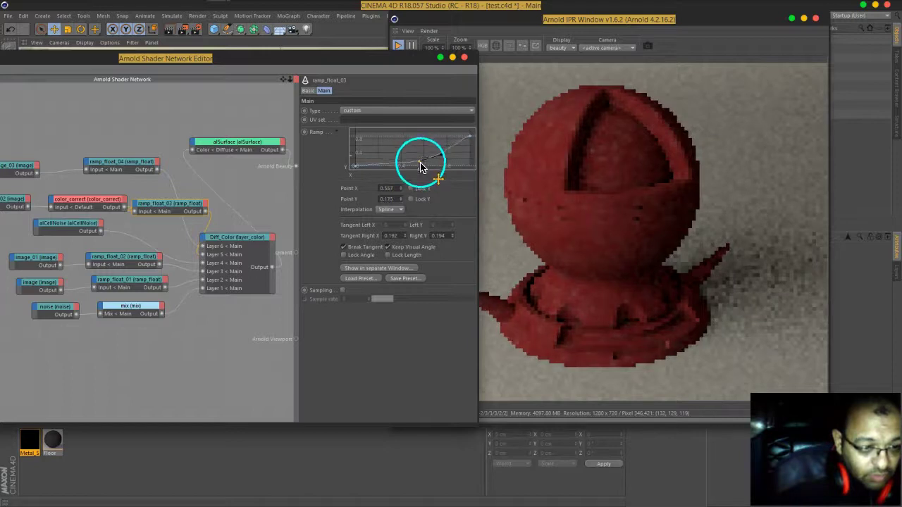
{"action": "left_click", "coordinate": [441, 157]}
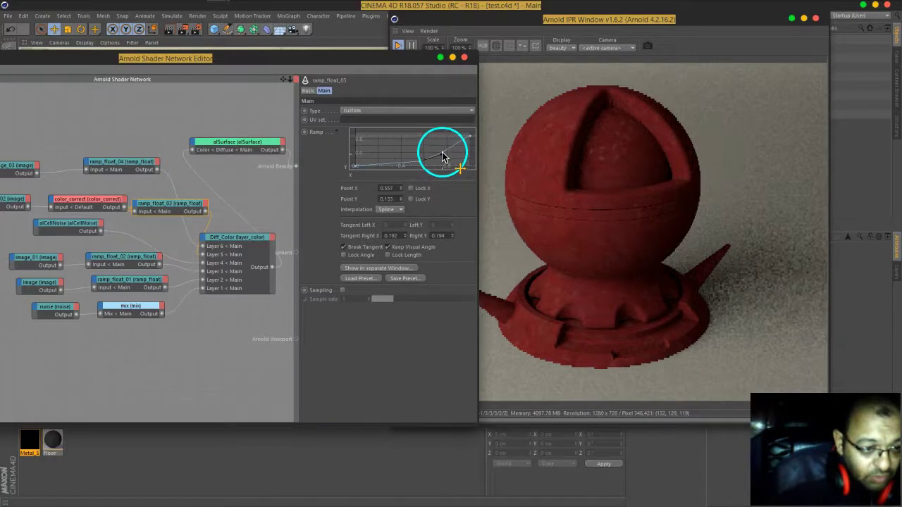
{"action": "left_click_drag", "start_coordinate": [442, 158], "coordinate": [447, 157]}
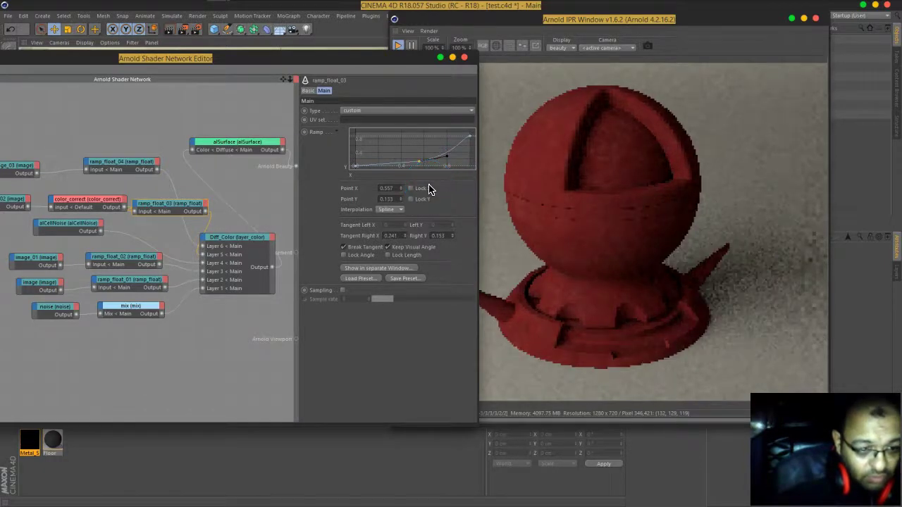
Step: Raise the exposure of the color_correct node to about -2.78
{"action": "left_click", "coordinate": [84, 198]}
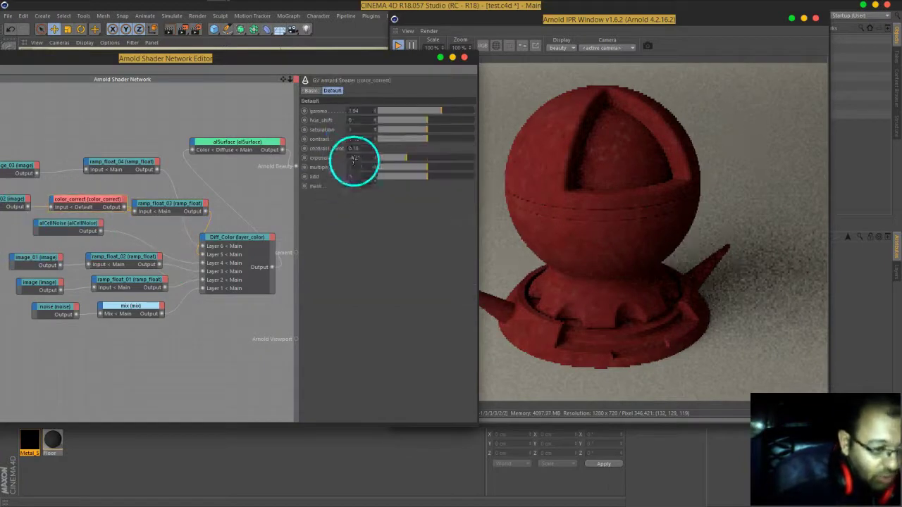
{"action": "left_click_drag", "start_coordinate": [410, 167], "coordinate": [411, 164]}
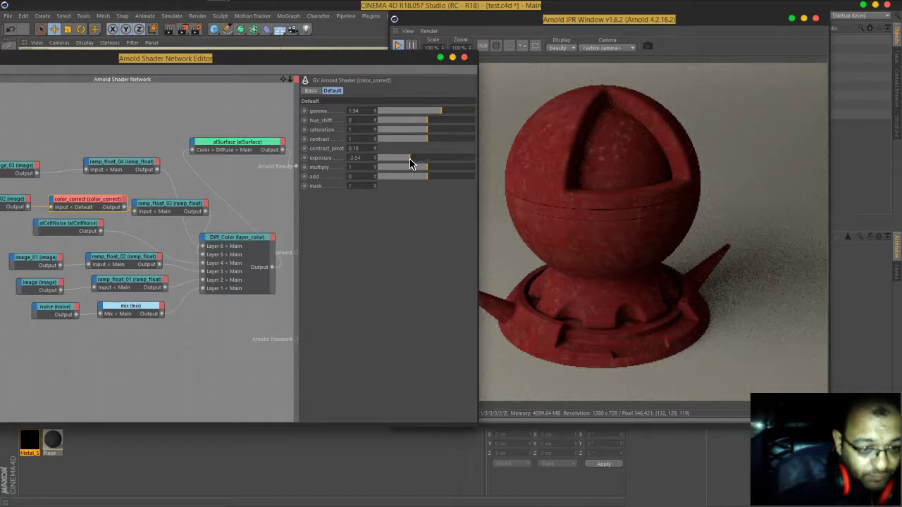
{"action": "left_click", "coordinate": [412, 164]}
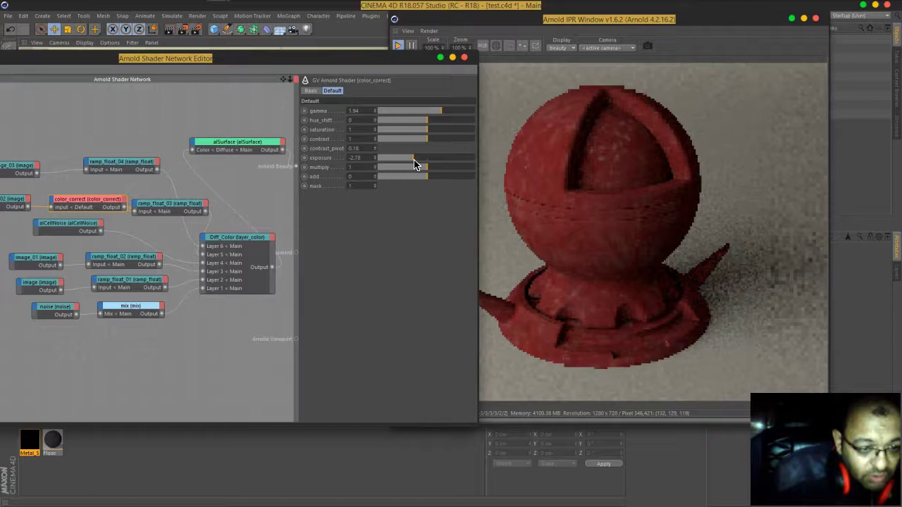
Step: Shift the middle point of the ramp_float_03 curve to about X 0.623, Y 0.091, and set the end point to about Y 0.847
{"action": "left_click_drag", "start_coordinate": [78, 205], "coordinate": [157, 200]}
{"action": "left_click", "coordinate": [157, 200]}
{"action": "left_click_drag", "start_coordinate": [413, 177], "coordinate": [426, 167]}
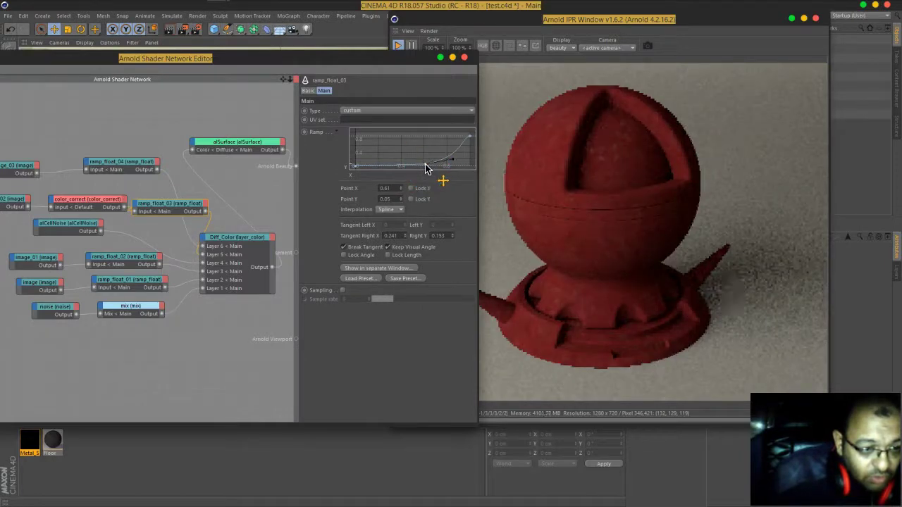
{"action": "left_click", "coordinate": [425, 166]}
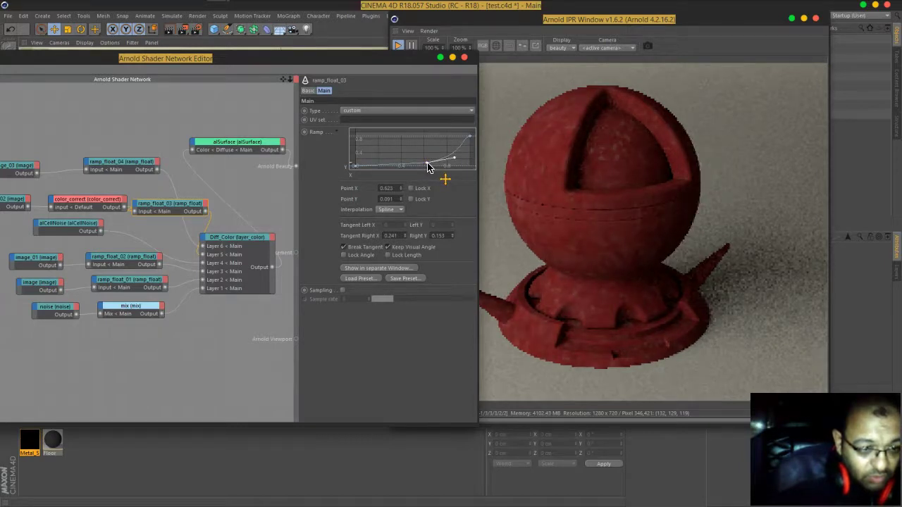
{"action": "left_click_drag", "start_coordinate": [429, 165], "coordinate": [475, 170]}
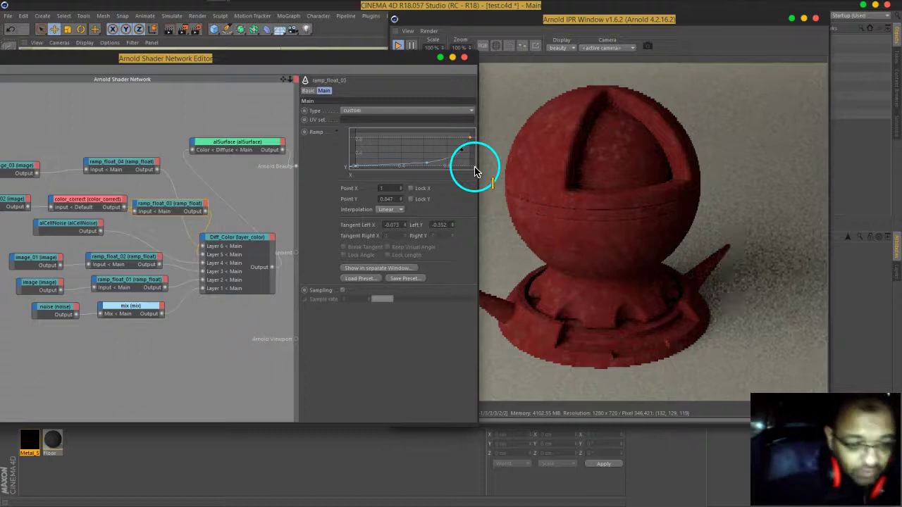